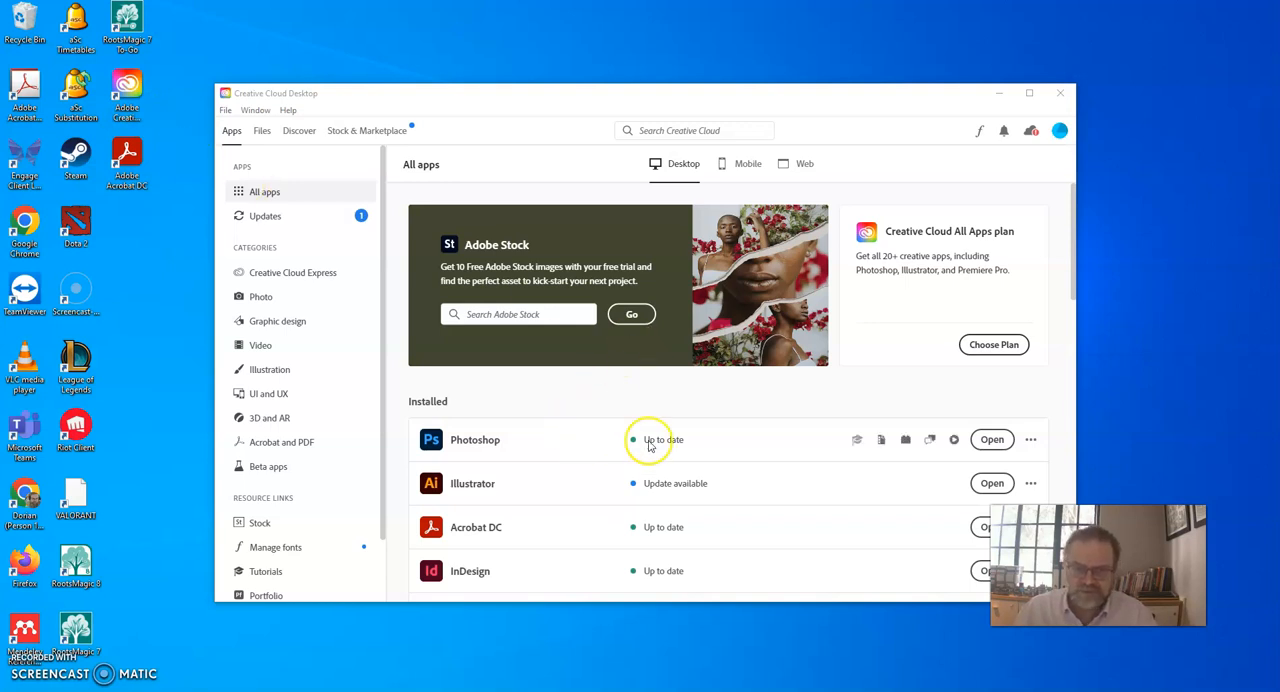
Launch Photoshop from Creative Cloud, and copy the enlarged Izmailovo Kremlin Museum photo from the Google Images results in Chrome.
left_click(997, 442)
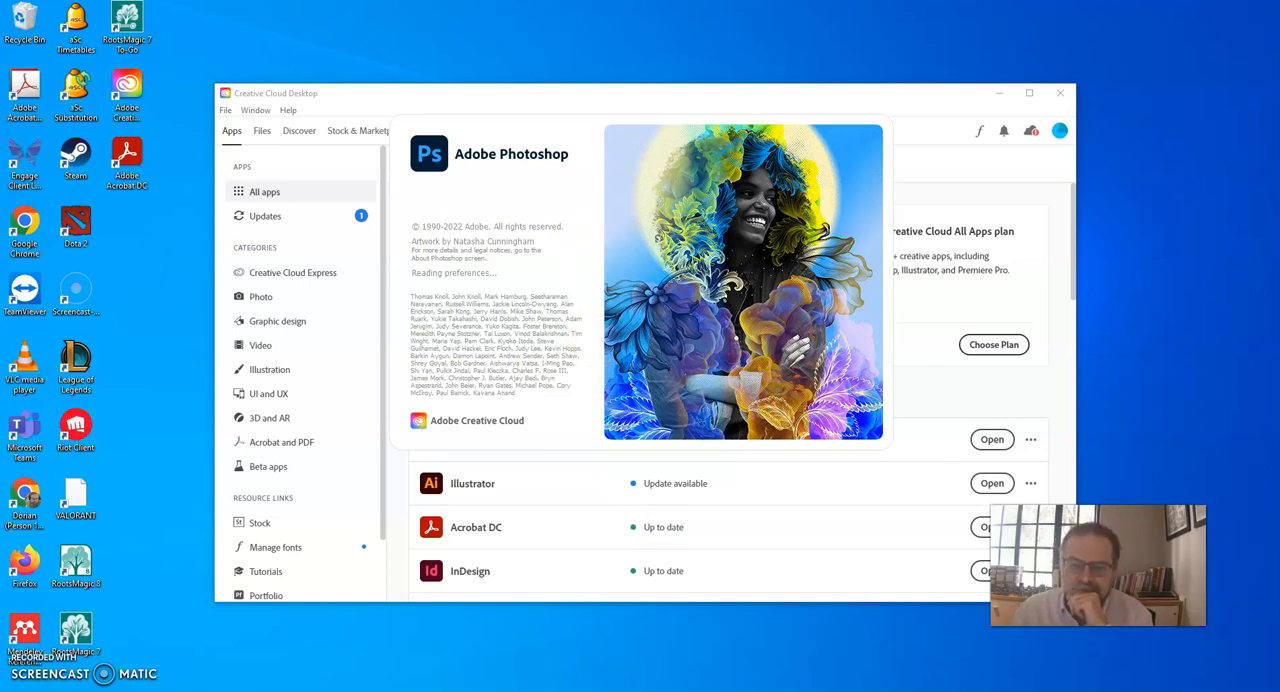
mouse_move(510, 691)
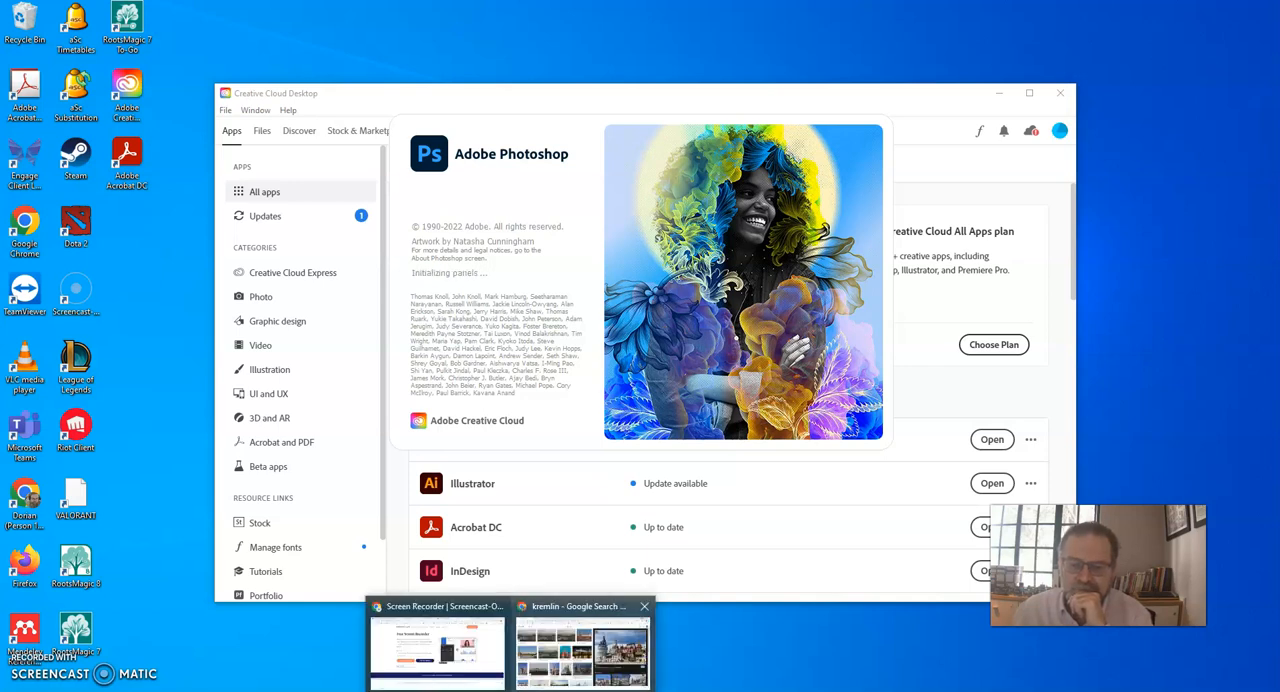
left_click(552, 673)
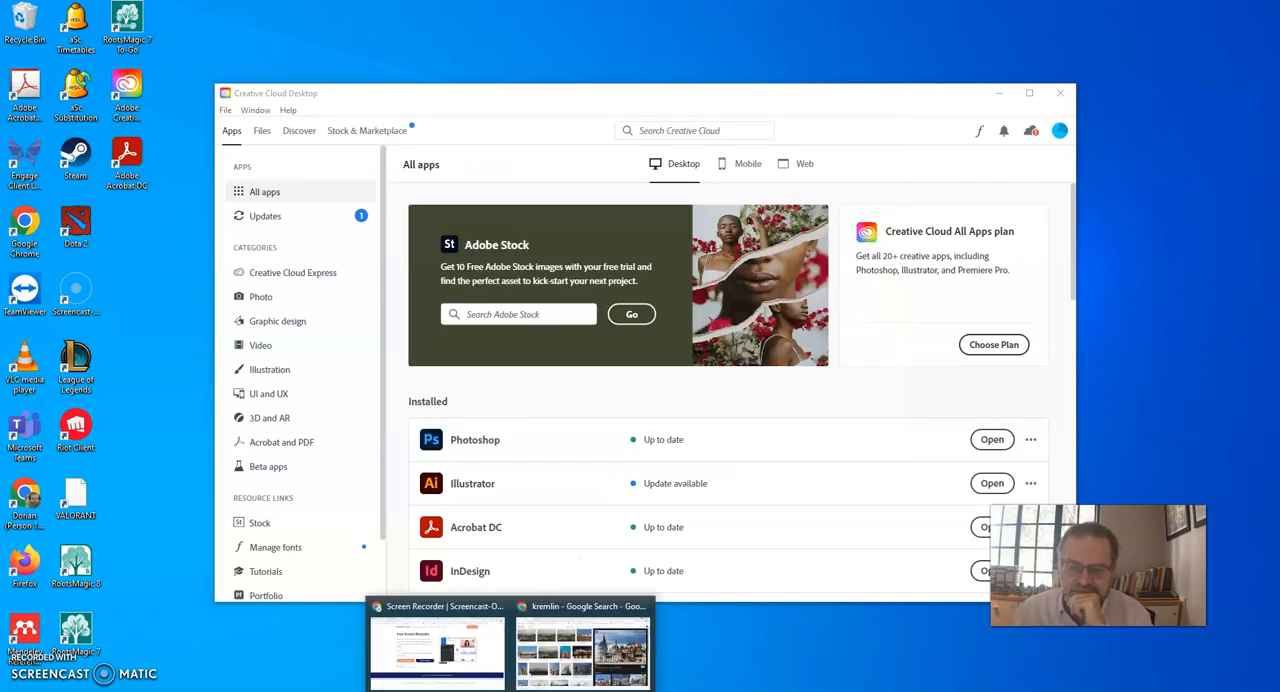
left_click(560, 660)
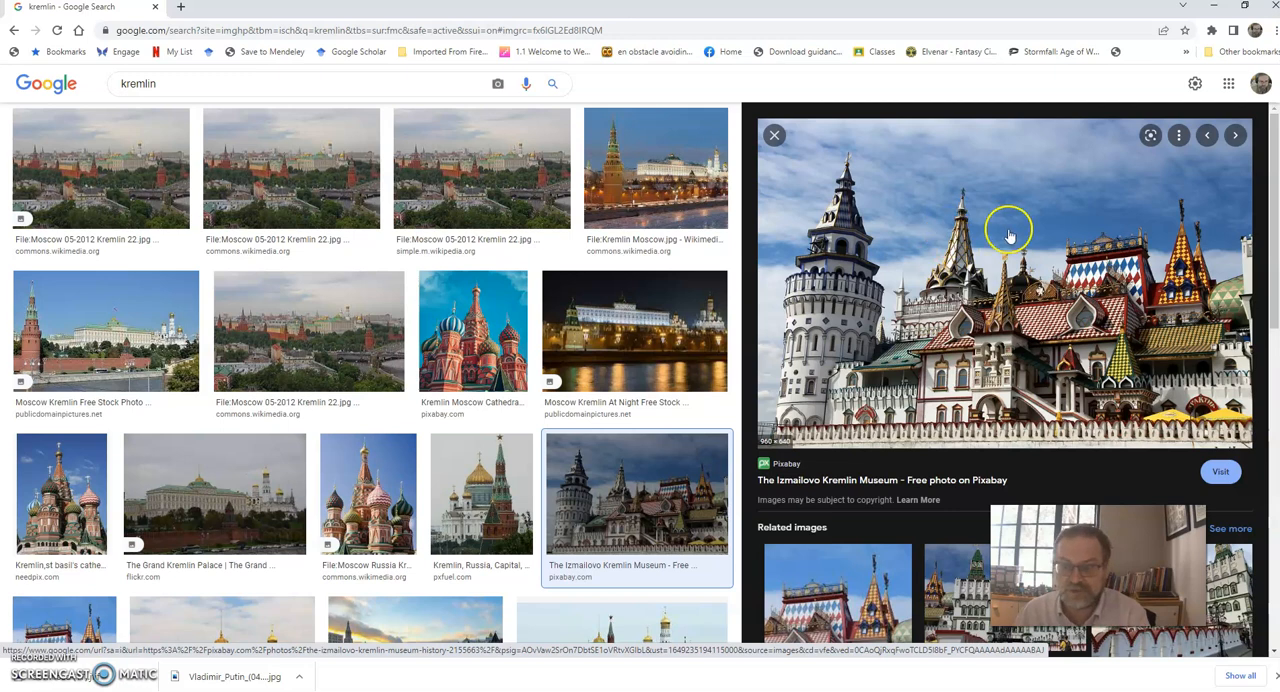
right_click(938, 252)
left_click(995, 411)
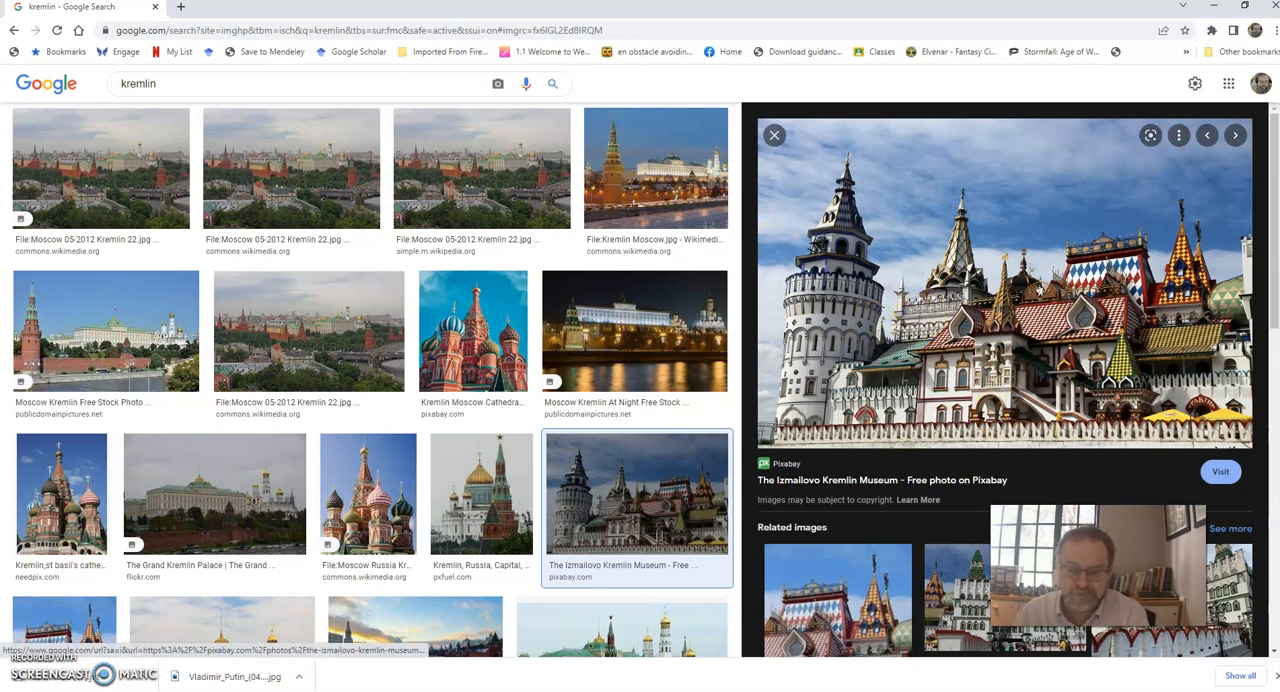
Switch to Photoshop, create a new 1880 x 1160 px document from the Clipboard preset, and paste the copied Kremlin photo.
key("alt+Tab")
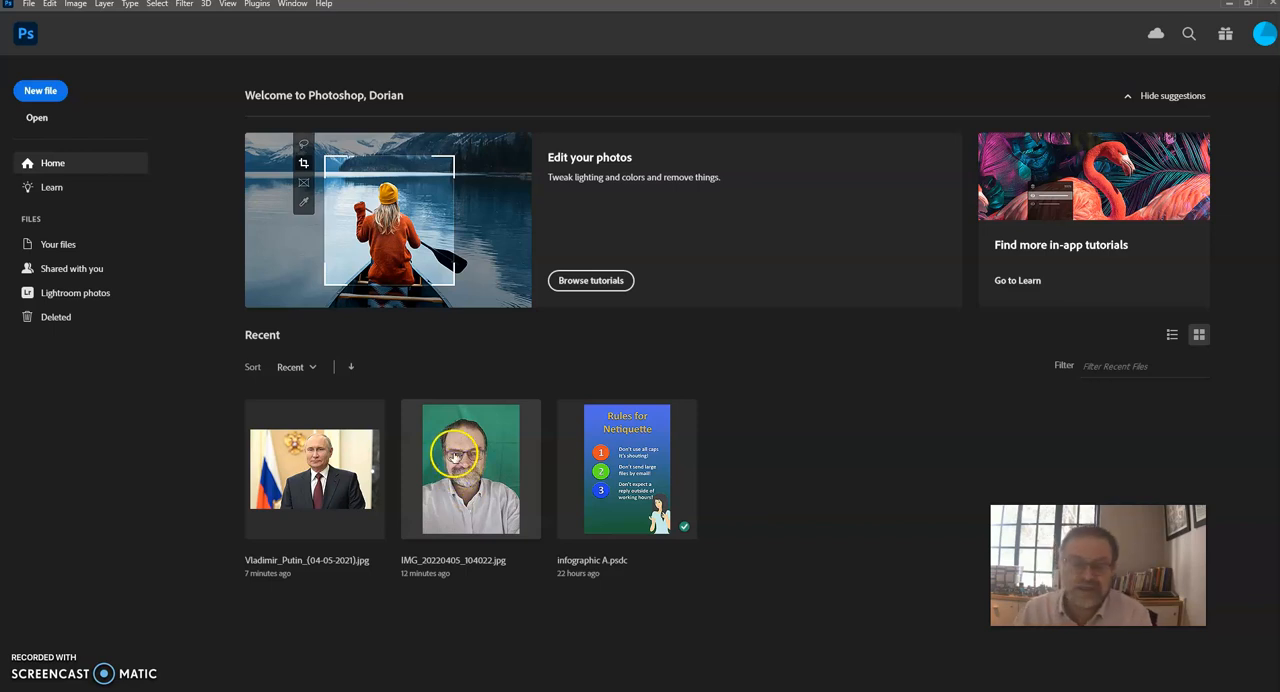
left_click(33, 91)
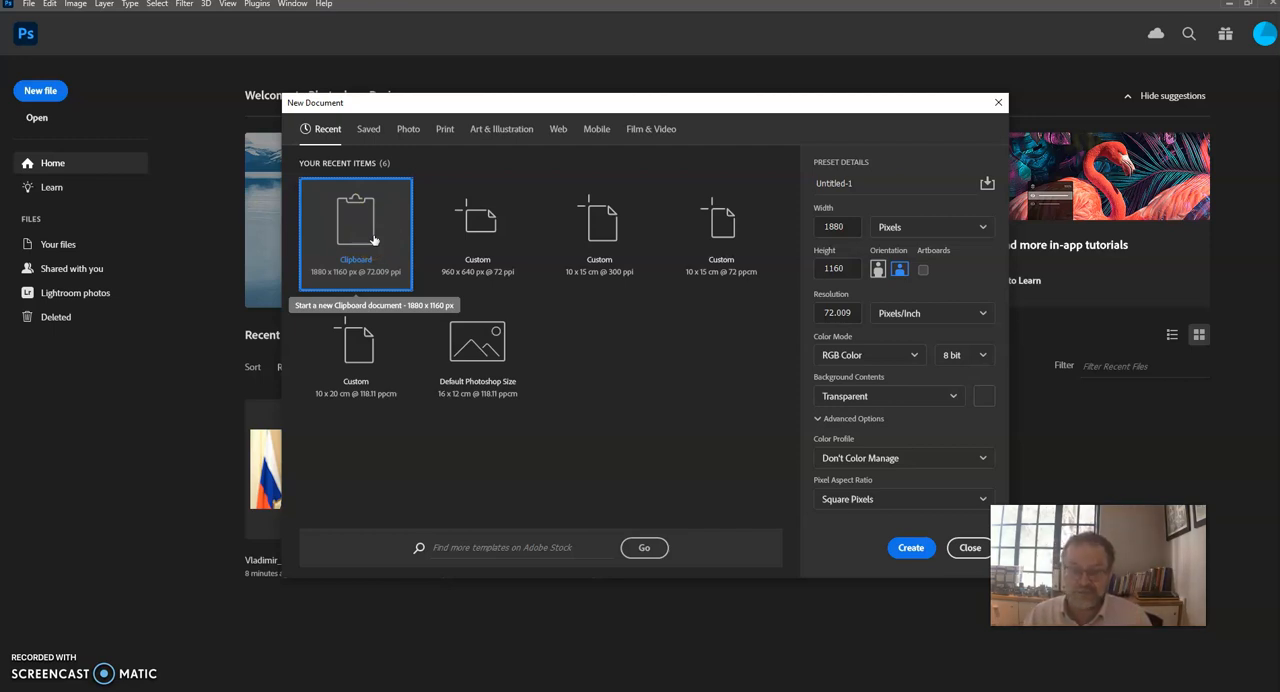
left_click(897, 547)
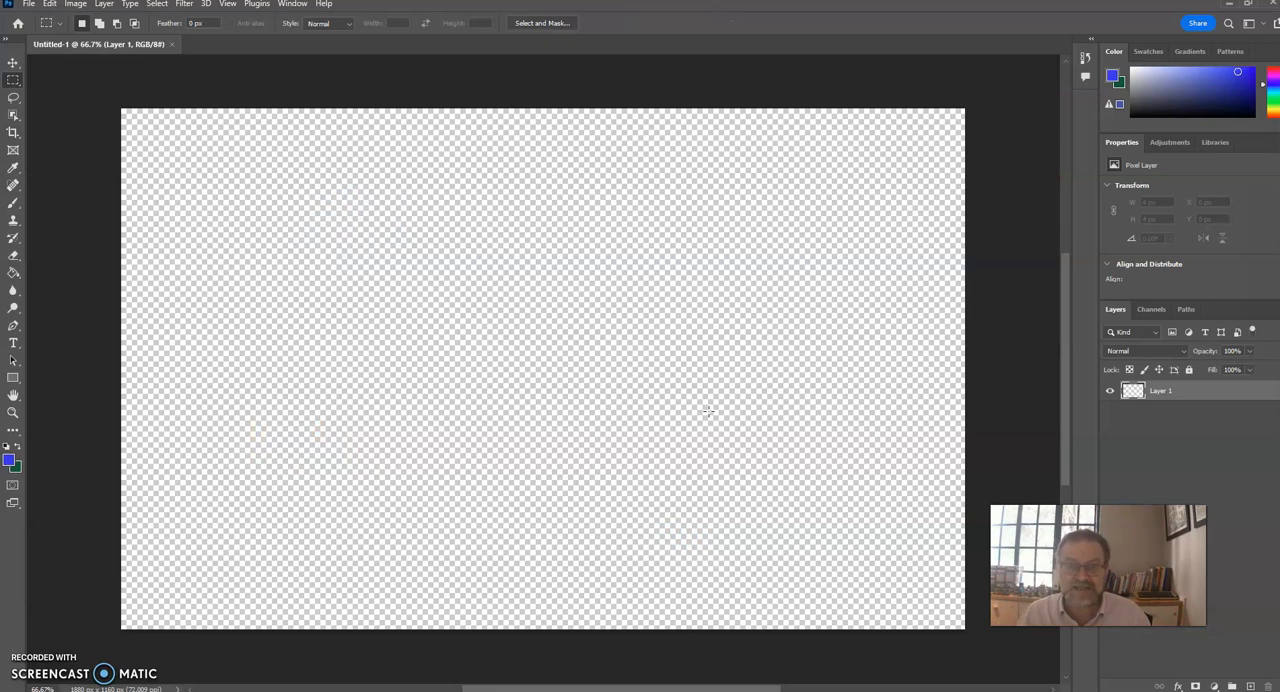
left_click(49, 4)
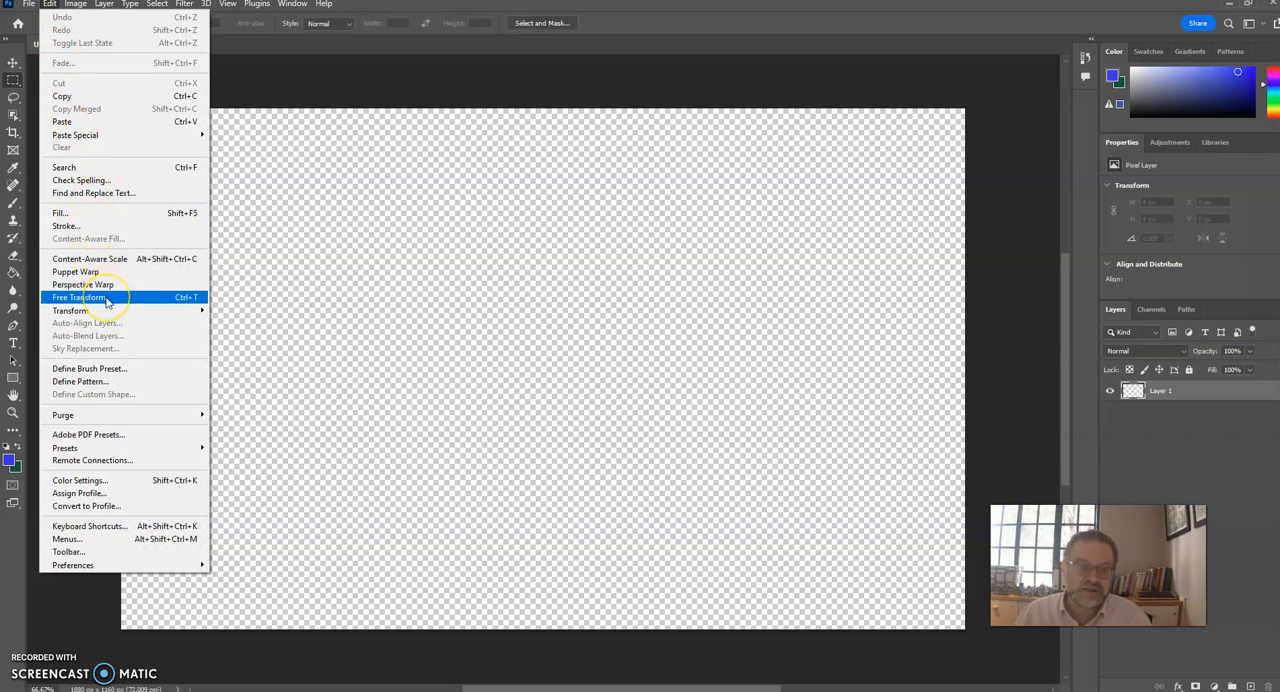
left_click(72, 121)
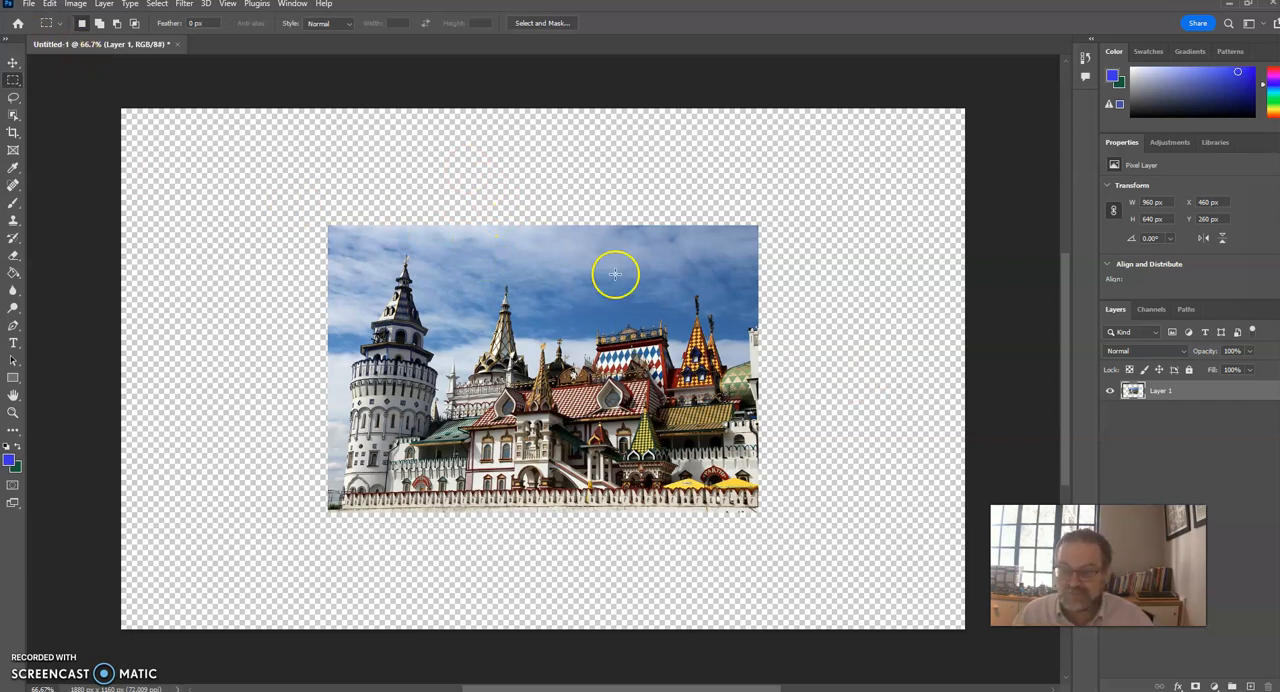
Scale the pasted Kremlin photo proportionally to about 204% so that it covers the whole canvas, and apply the transformation.
left_click(49, 5)
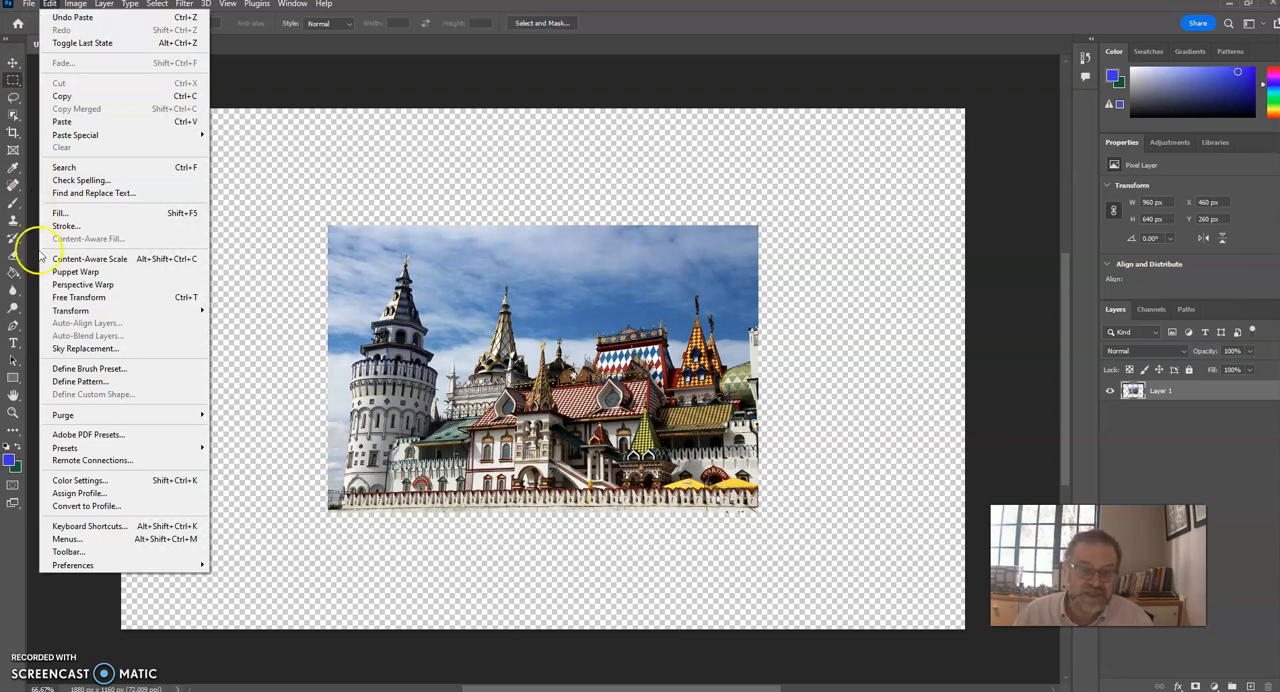
mouse_move(72, 311)
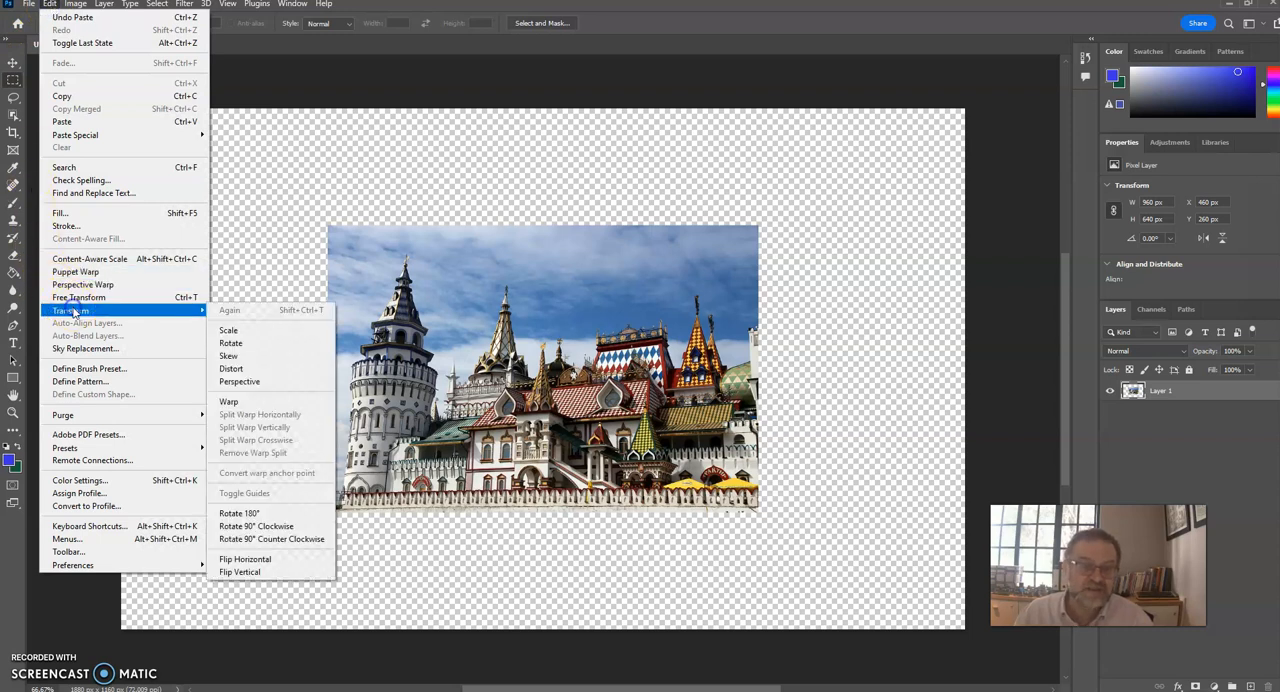
left_click(230, 330)
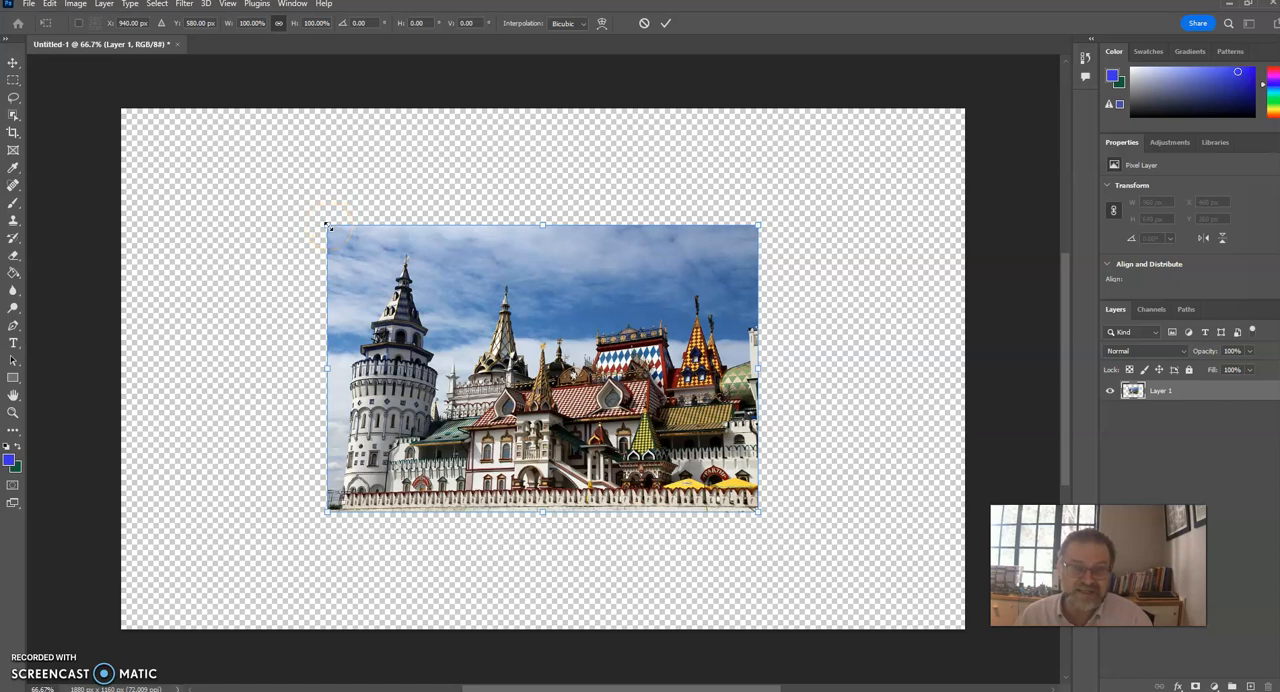
left_click_drag(327, 226, 118, 86)
left_click_drag(758, 512, 998, 672)
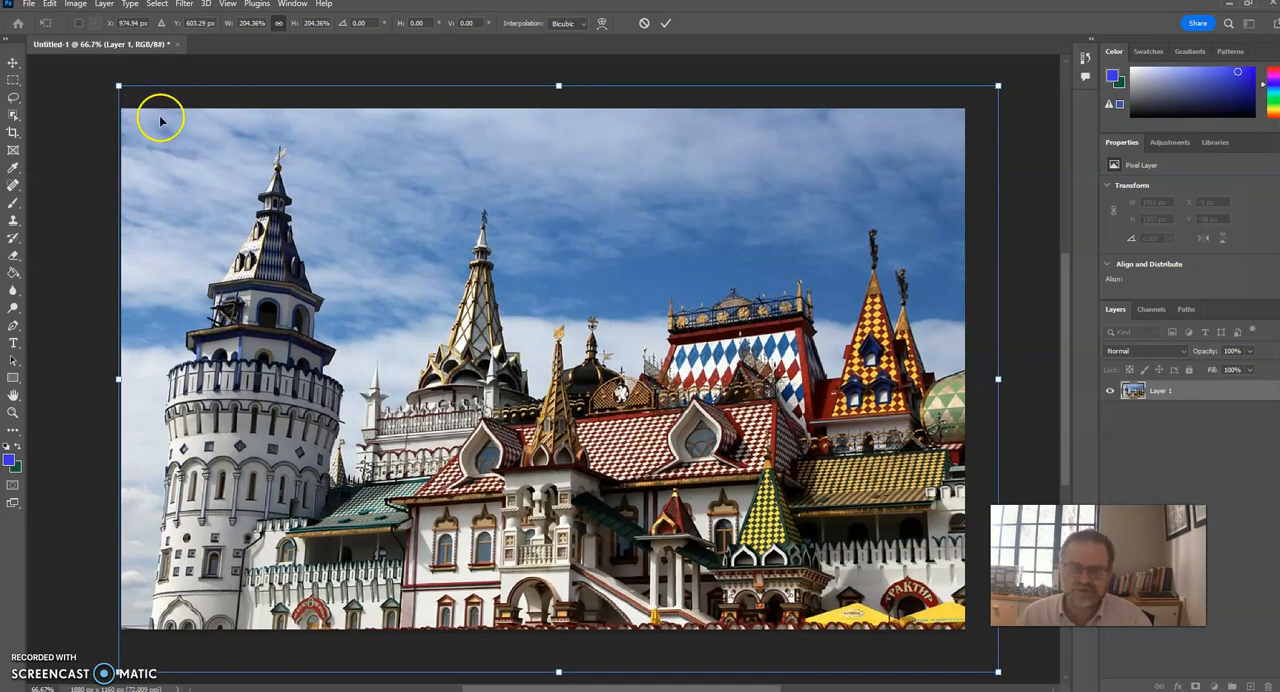
left_click(14, 61)
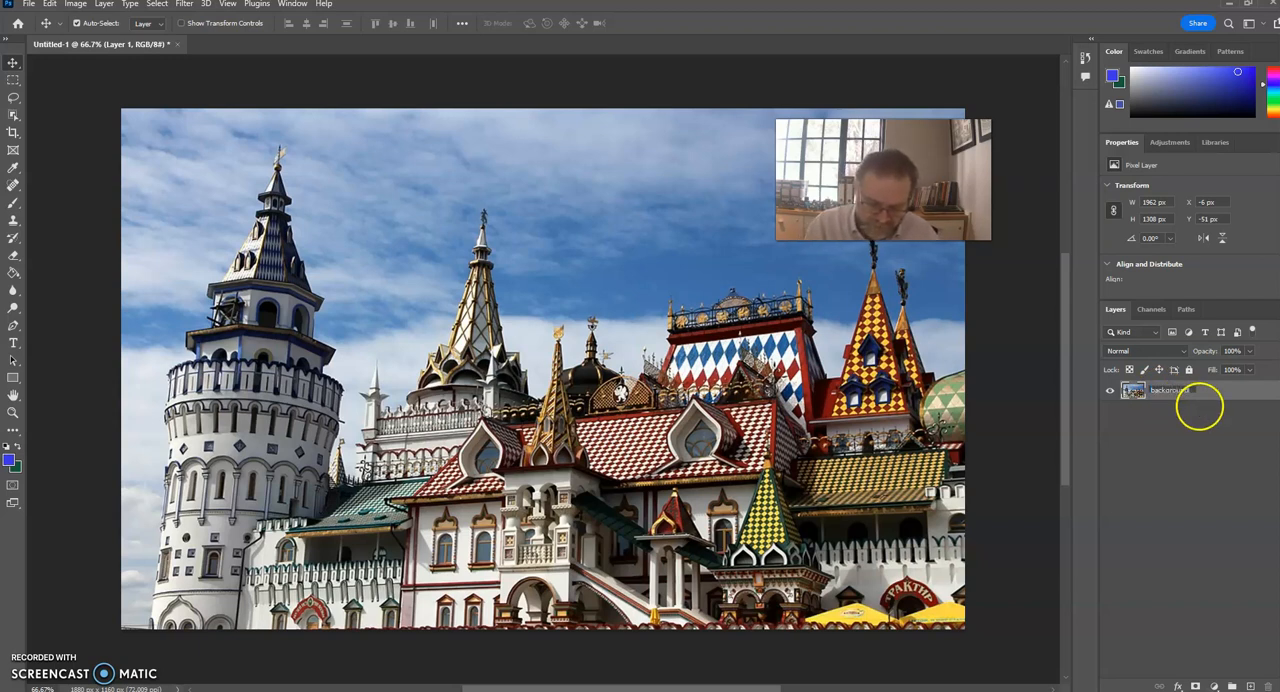
Name the Kremlin photo's layer "background" and add a new layer named "me" above it.
left_click(1200, 410)
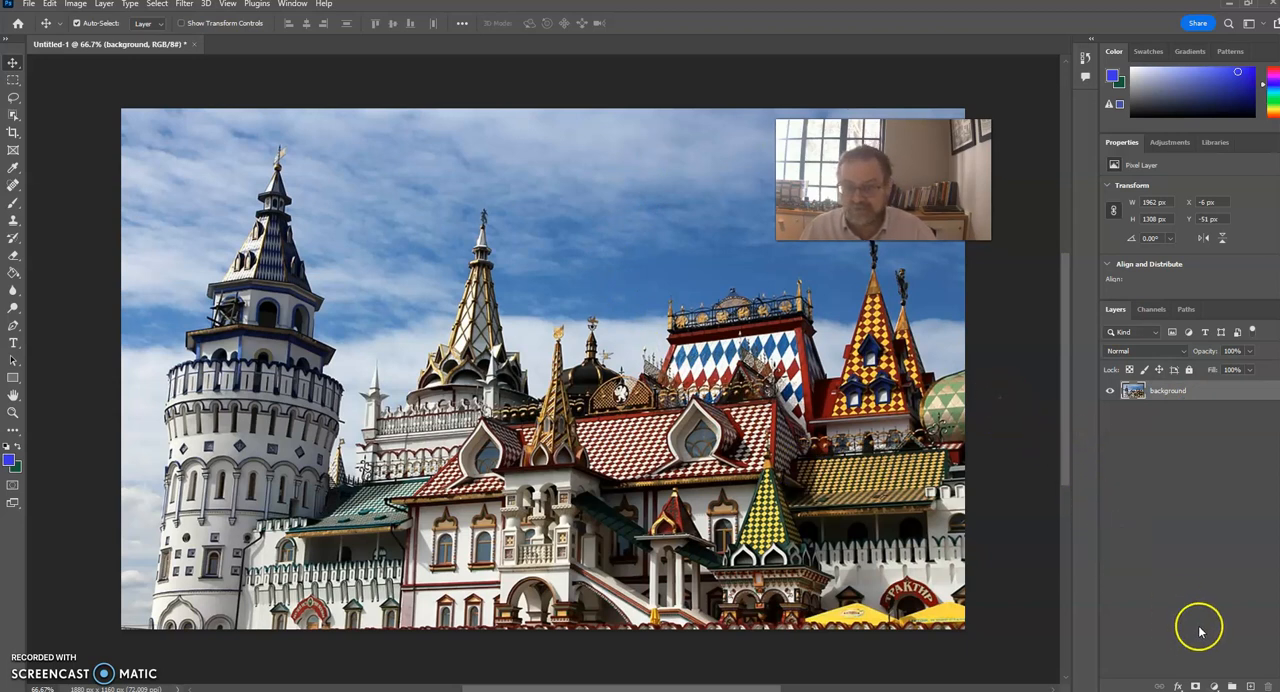
left_click(1251, 686)
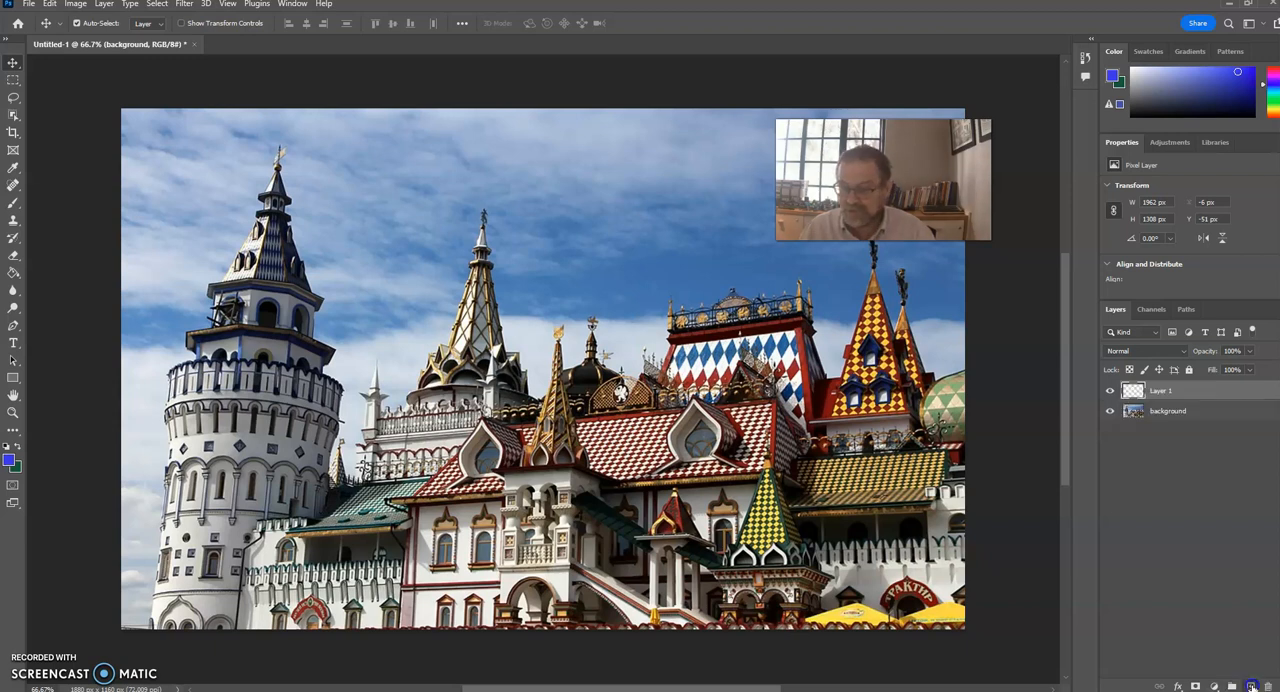
left_click(1137, 399)
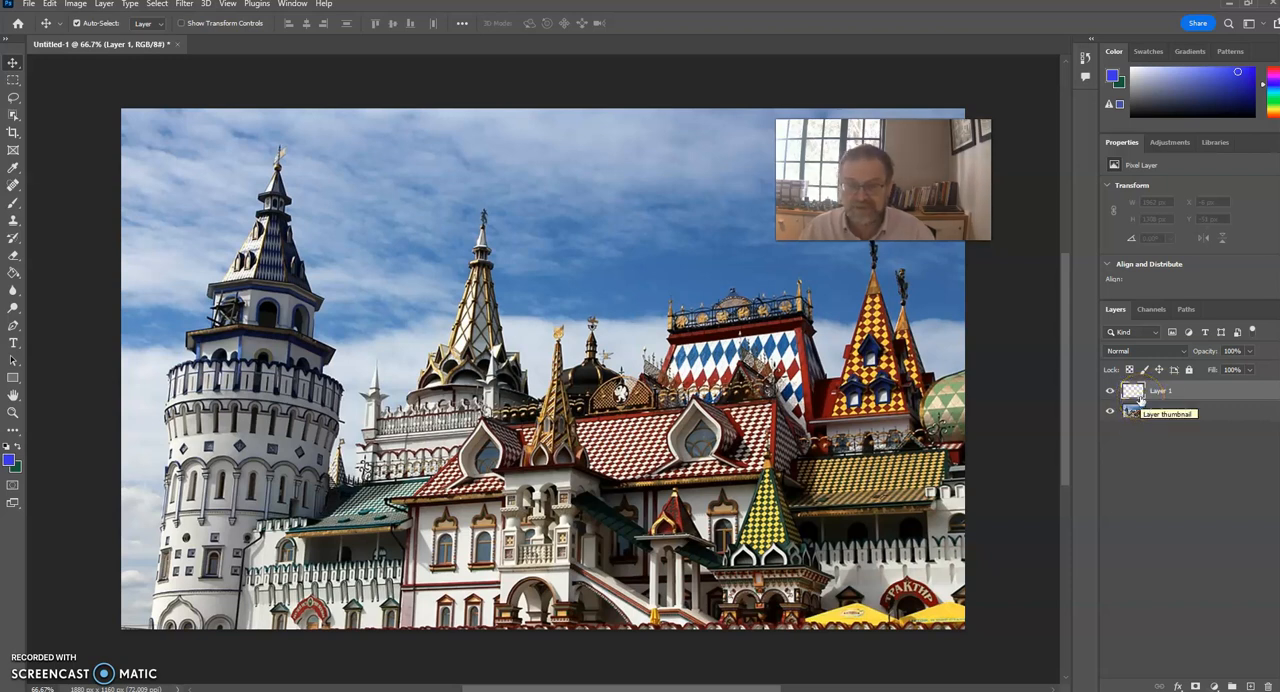
double_click(1161, 393)
type("me")
key("Return")
left_click(1135, 390)
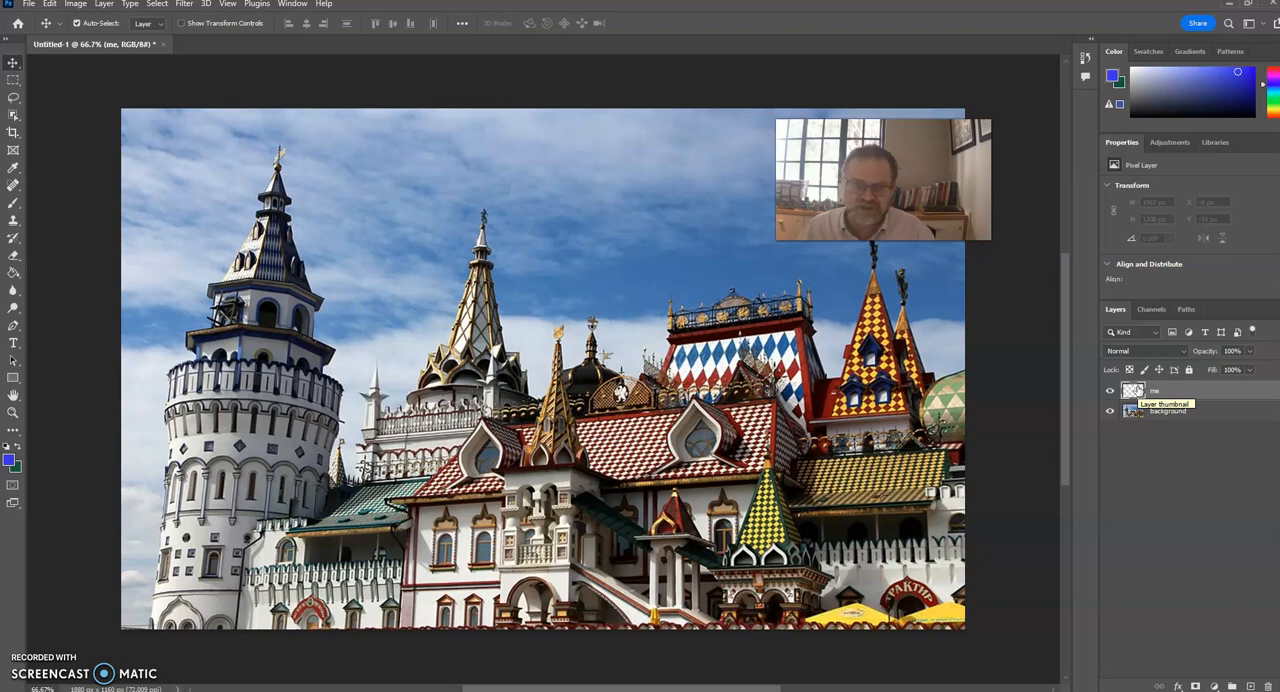
Open the portrait photo IMG_20220405_104022 from the Downloads folder as a separate document.
left_click(30, 5)
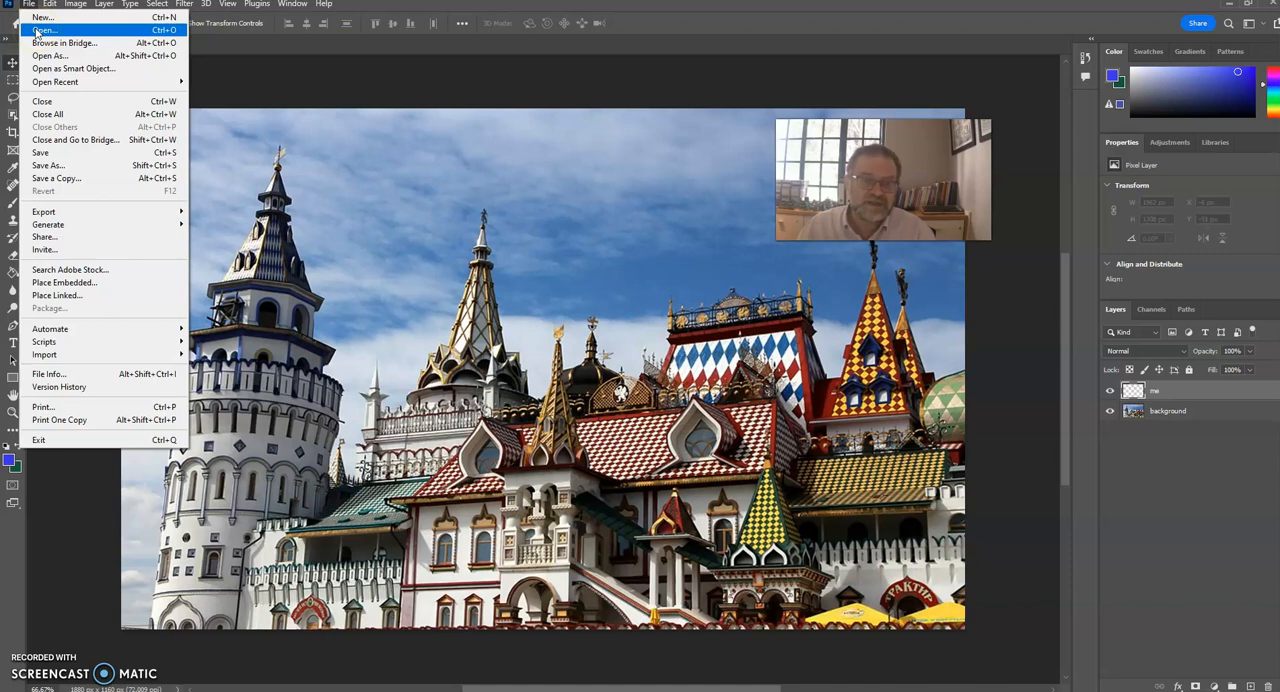
left_click(38, 29)
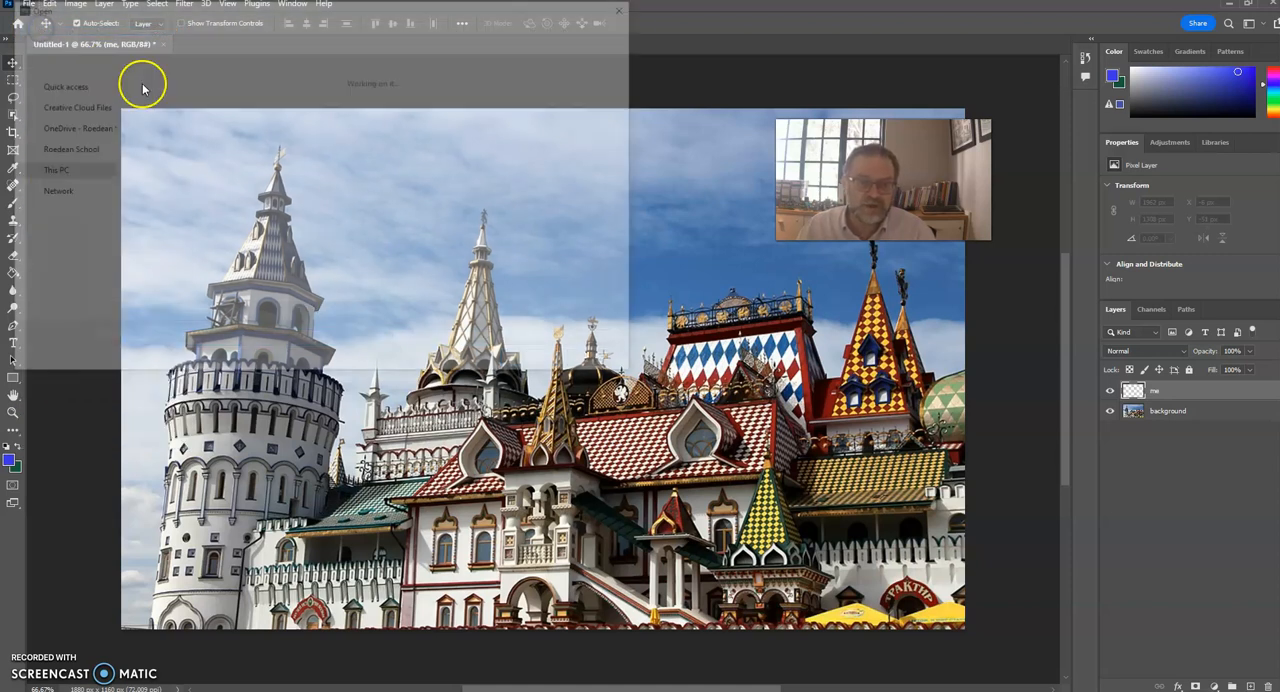
left_click(245, 112)
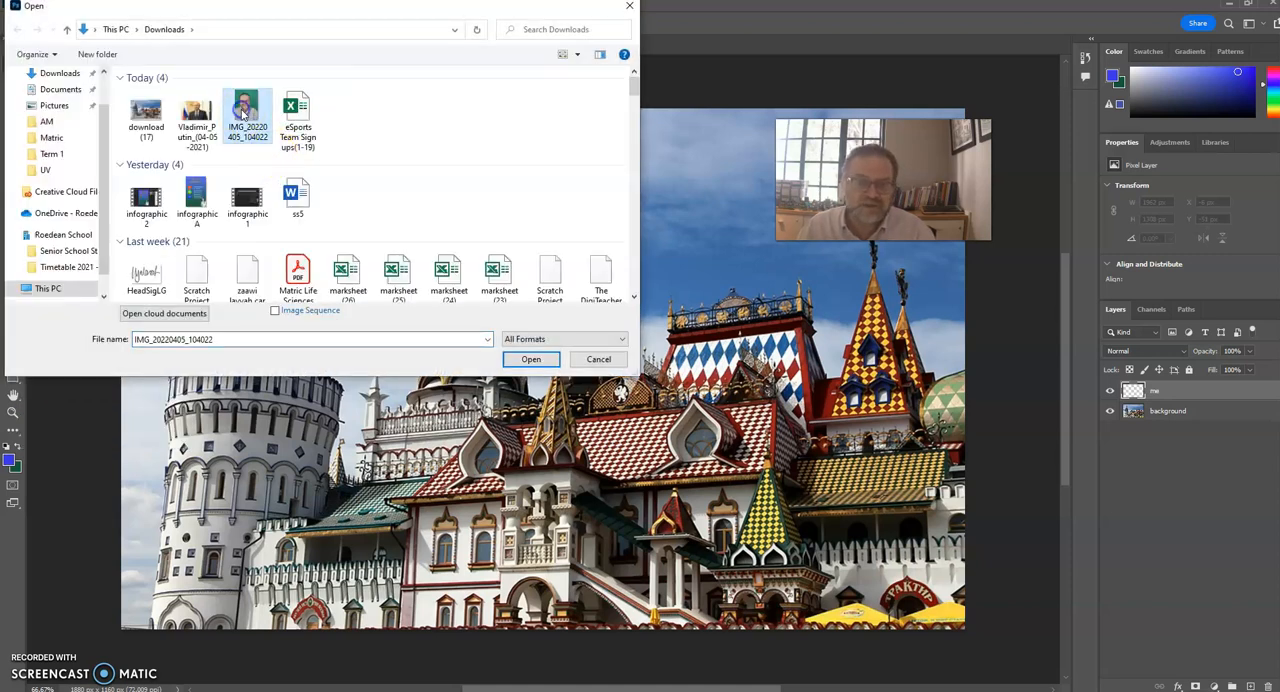
left_click(528, 358)
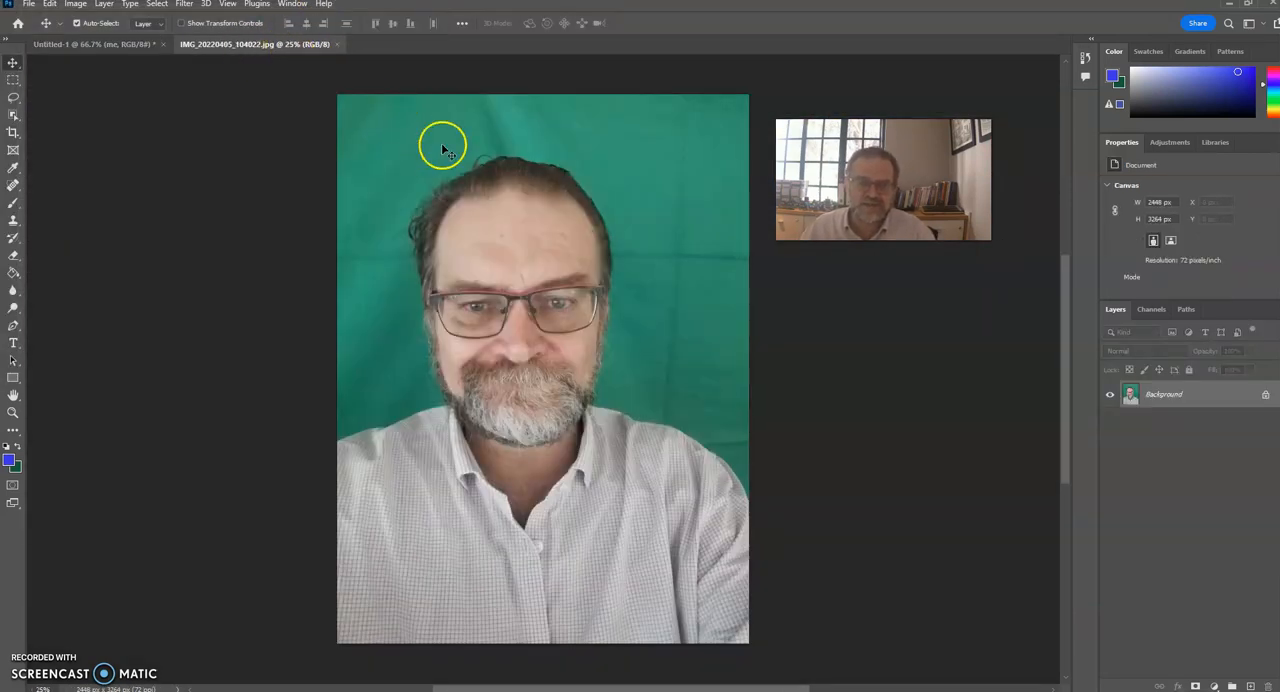
left_click(125, 46)
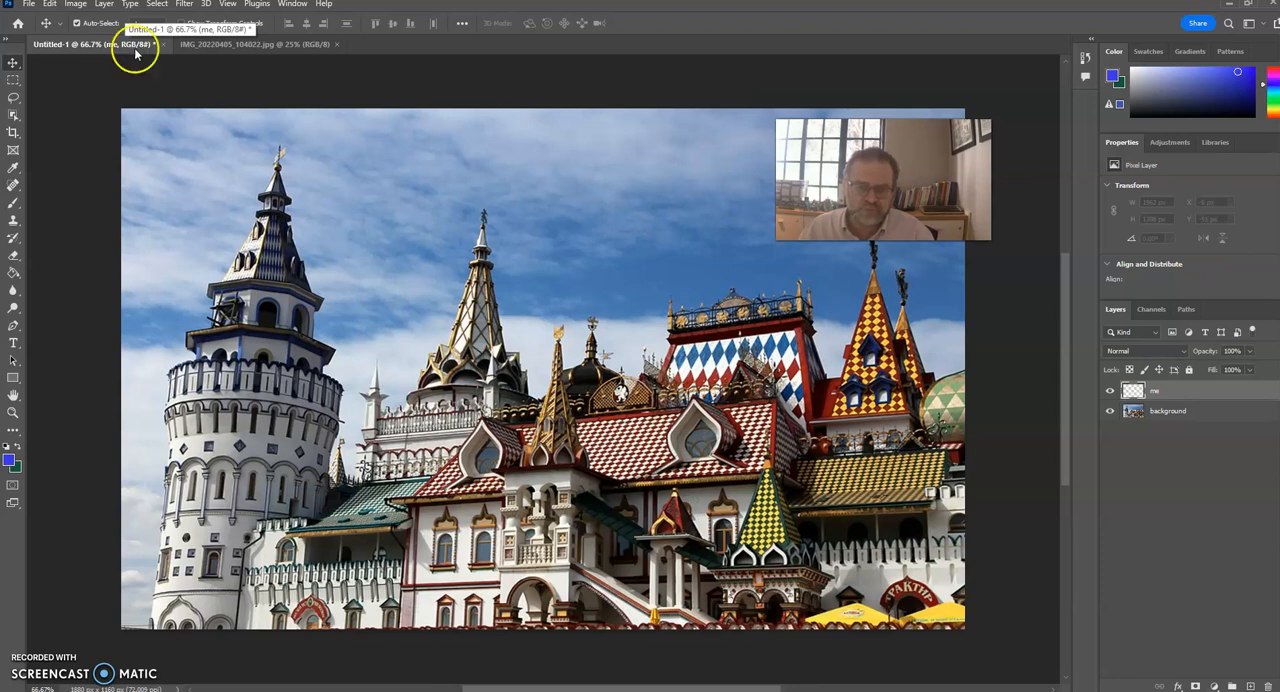
left_click(208, 46)
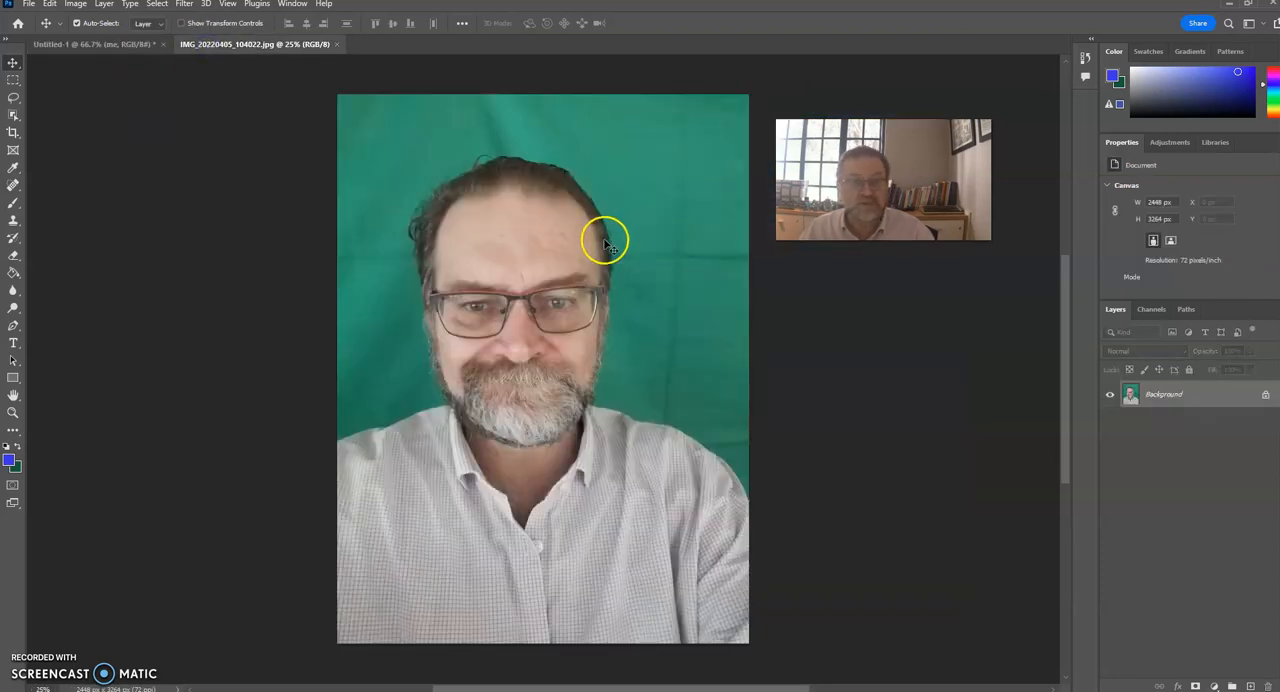
Copy the entire portrait photo and paste it onto the "me" layer of the Untitled-1 document.
left_click(158, 5)
left_click(162, 17)
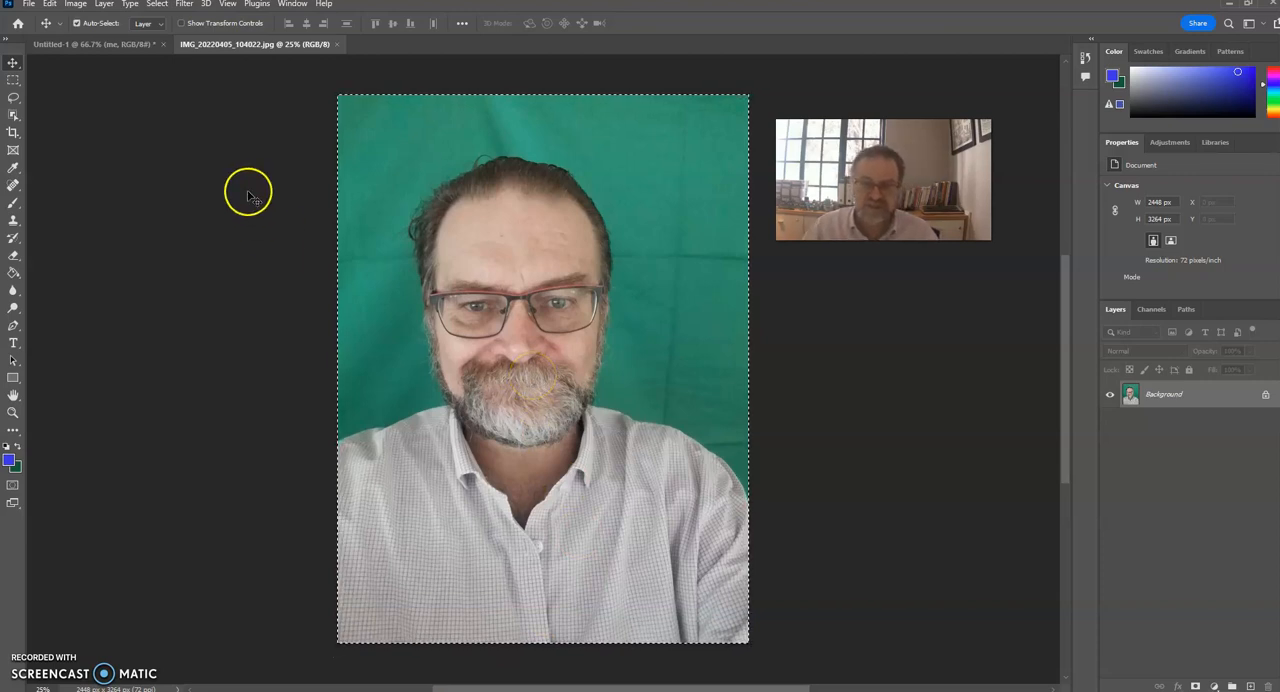
left_click(85, 46)
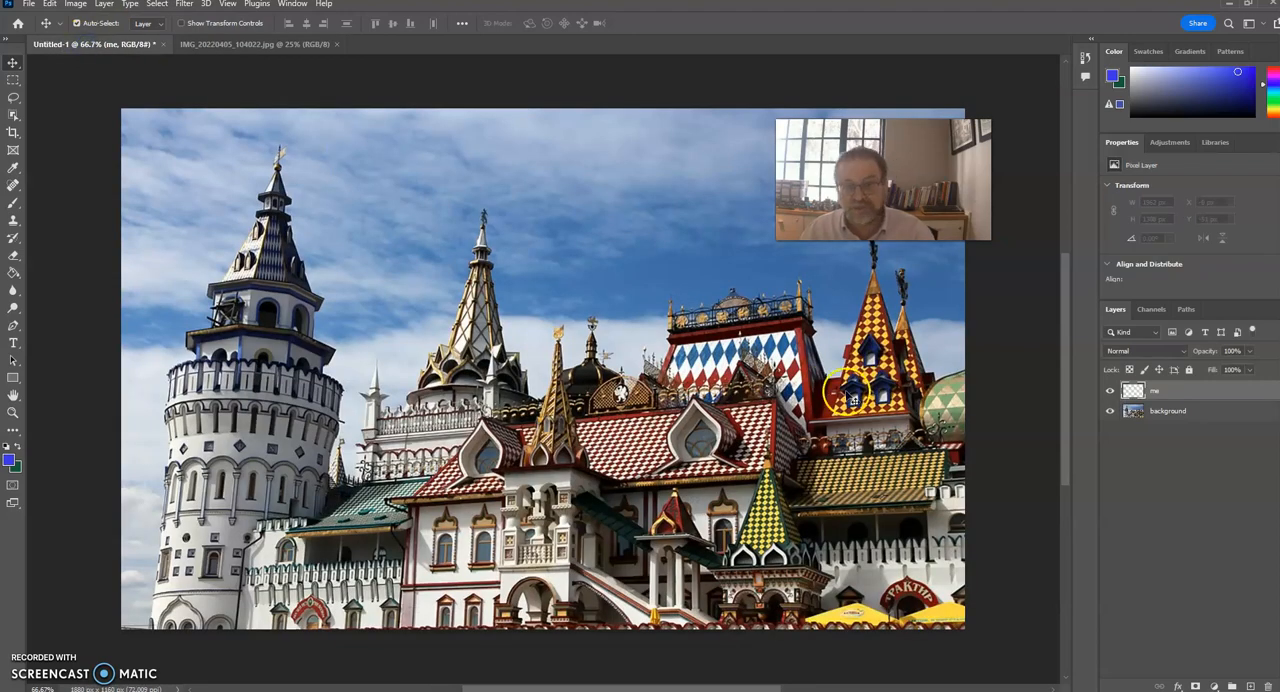
left_click(1155, 390)
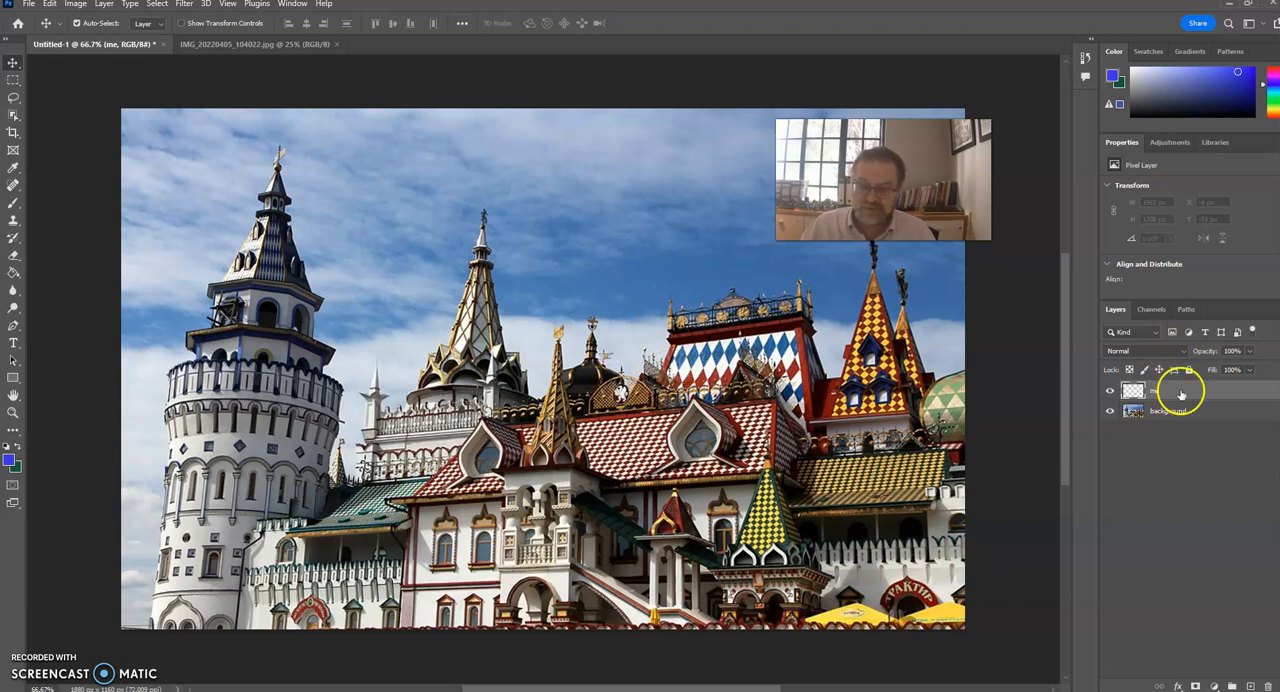
key("ctrl+v")
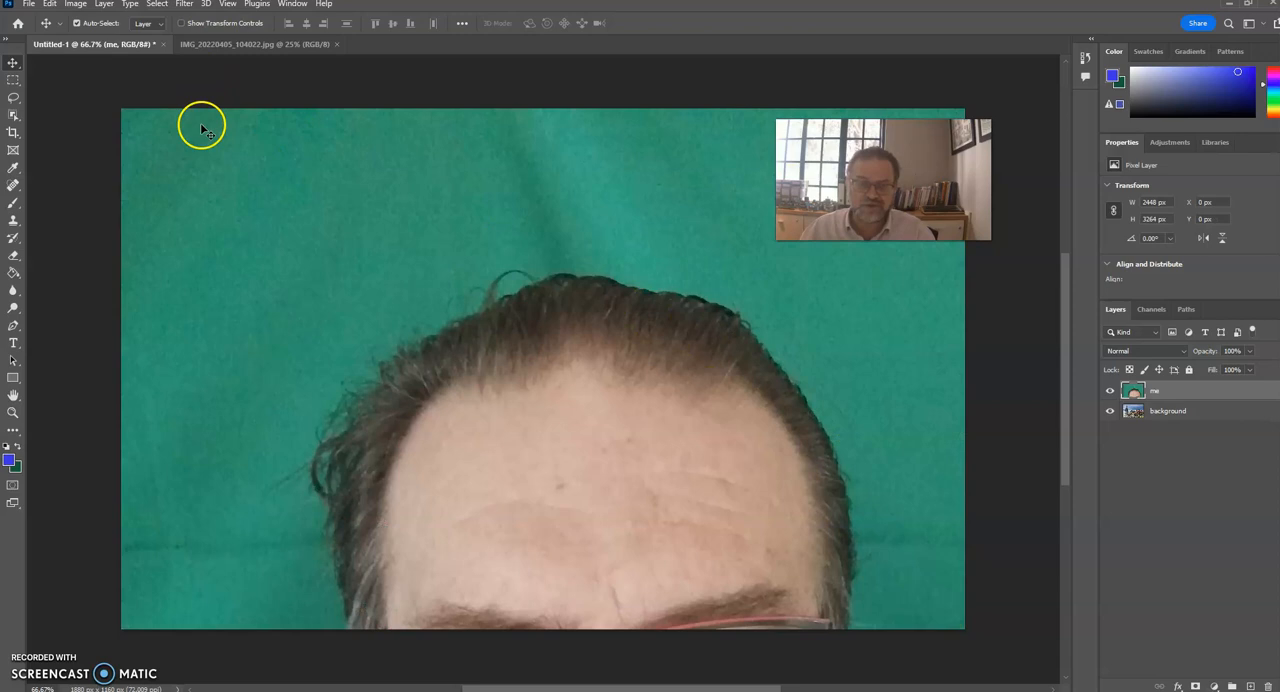
Scale the pasted portrait down to about 23%, place it in the canvas's lower-left corner, and apply the transformation.
left_click(47, 9)
mouse_move(90, 312)
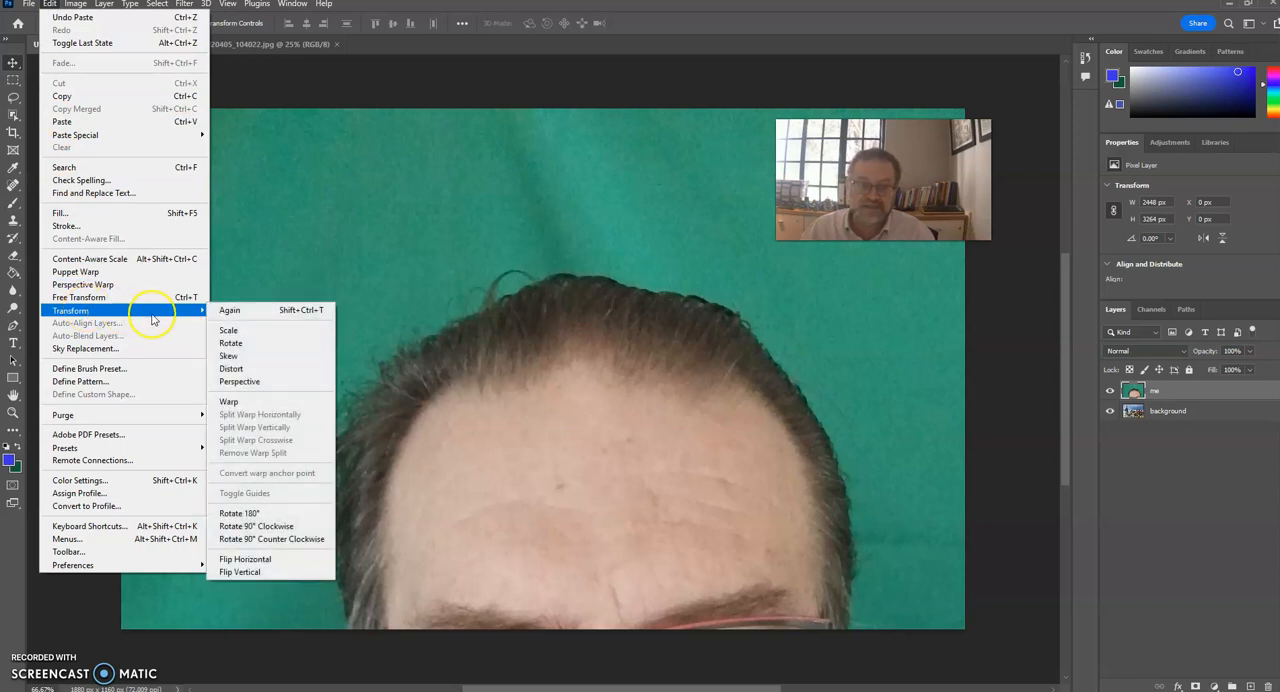
left_click(228, 330)
left_click_drag(121, 107, 325, 188)
left_click_drag(202, 174, 322, 174)
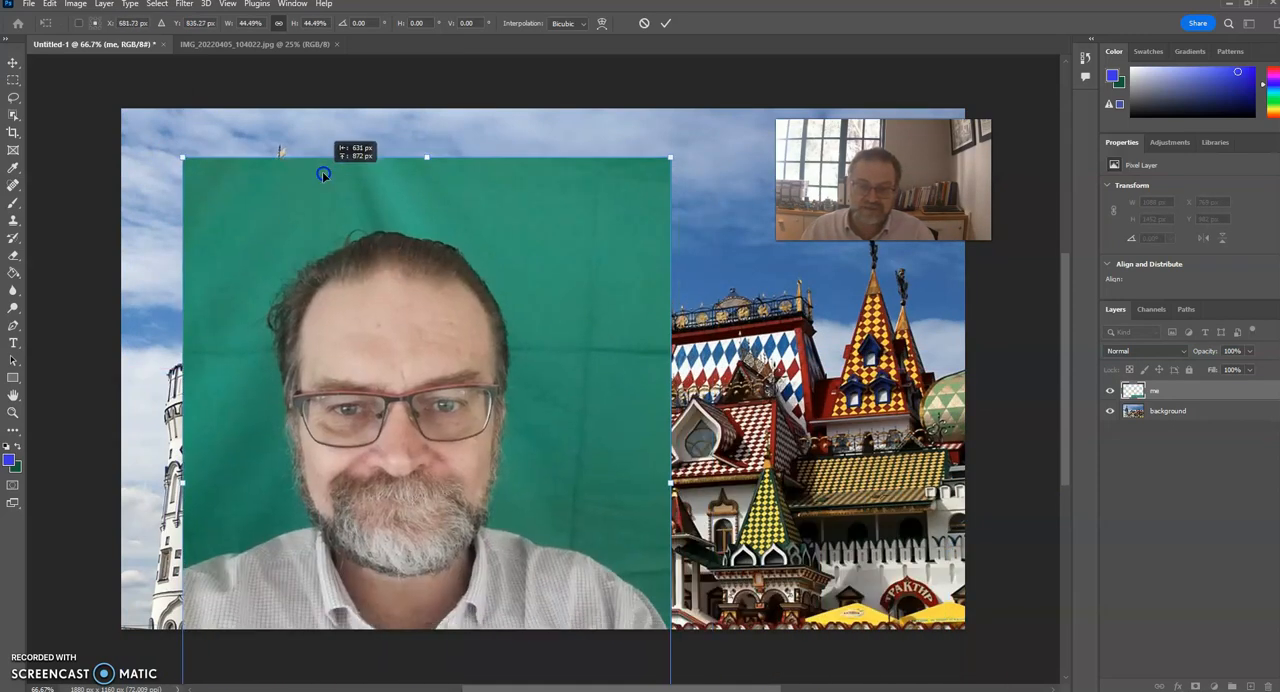
left_click_drag(184, 158, 240, 348)
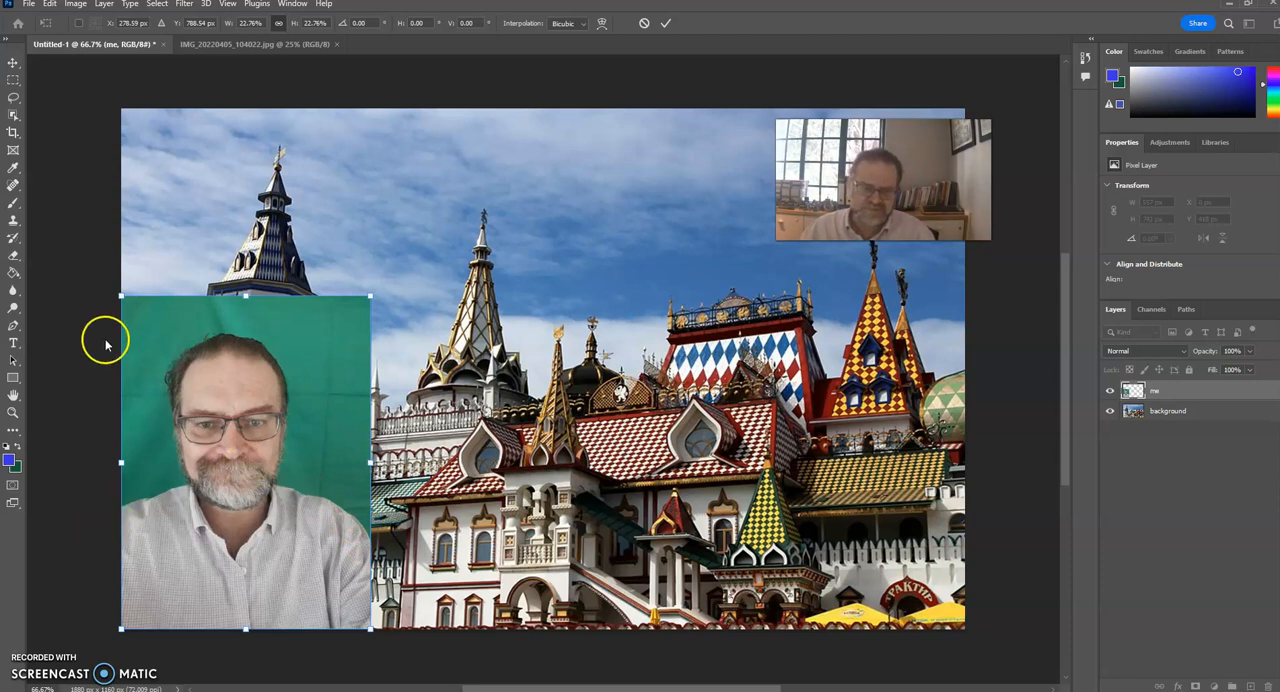
left_click(13, 63)
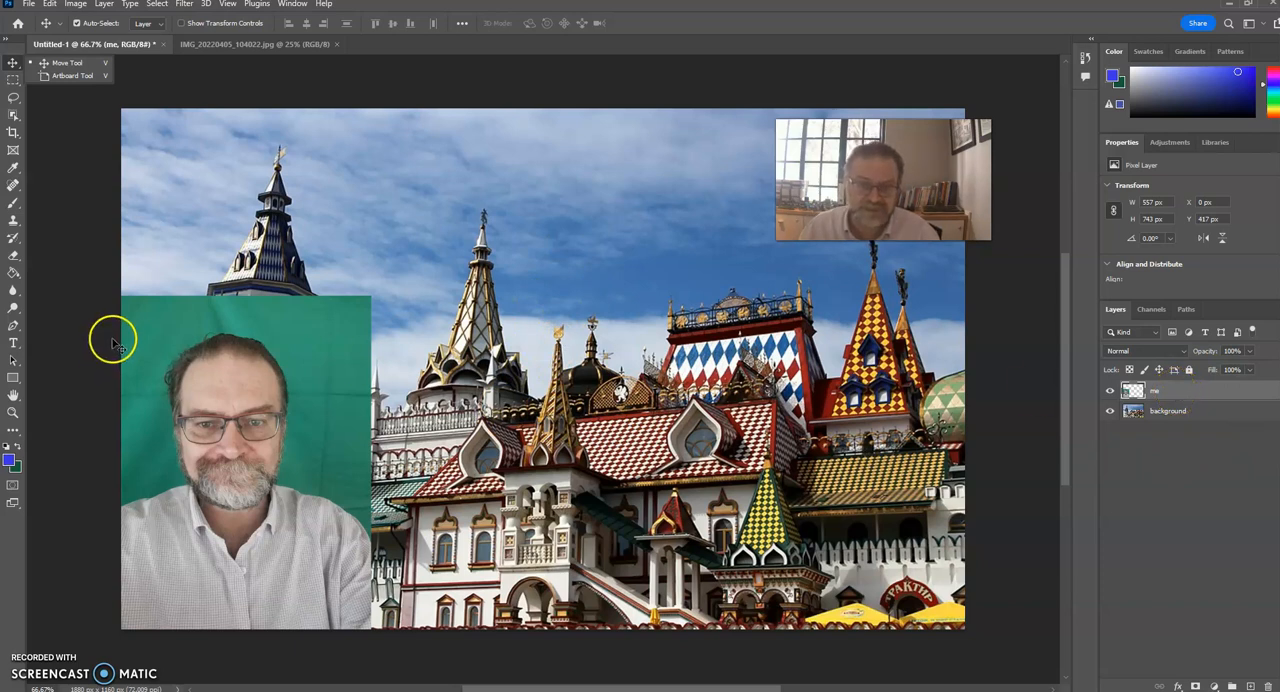
Erase the green backdrop above and beside the man's head on the upper-right side with the Eraser tool.
left_click(14, 258)
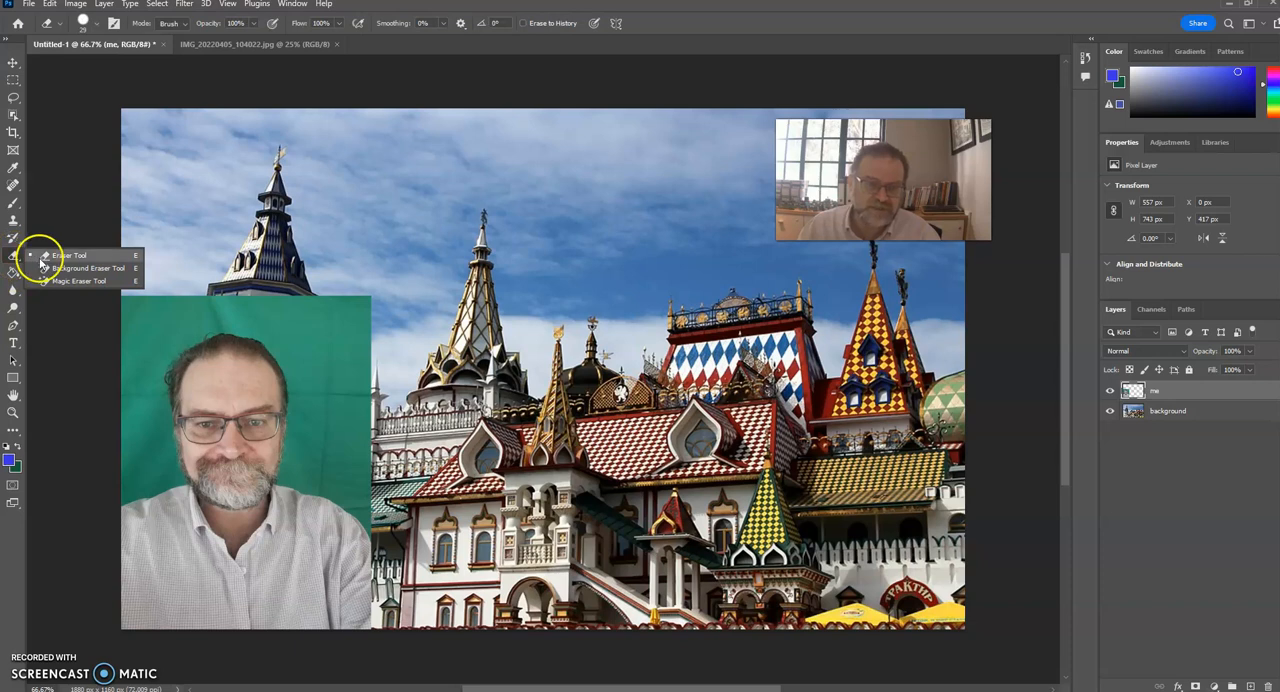
left_click(41, 258)
mouse_move(322, 320)
left_mouse_down()
mouse_move(348, 379)
mouse_move(338, 330)
mouse_move(352, 346)
mouse_move(361, 298)
mouse_move(375, 372)
mouse_move(375, 293)
mouse_move(366, 398)
mouse_move(360, 345)
mouse_move(366, 416)
mouse_move(337, 361)
mouse_move(345, 403)
mouse_move(332, 363)
mouse_move(325, 383)
mouse_move(332, 420)
mouse_move(345, 400)
mouse_move(364, 439)
mouse_move(327, 310)
mouse_move(352, 300)
mouse_move(319, 296)
left_mouse_up()
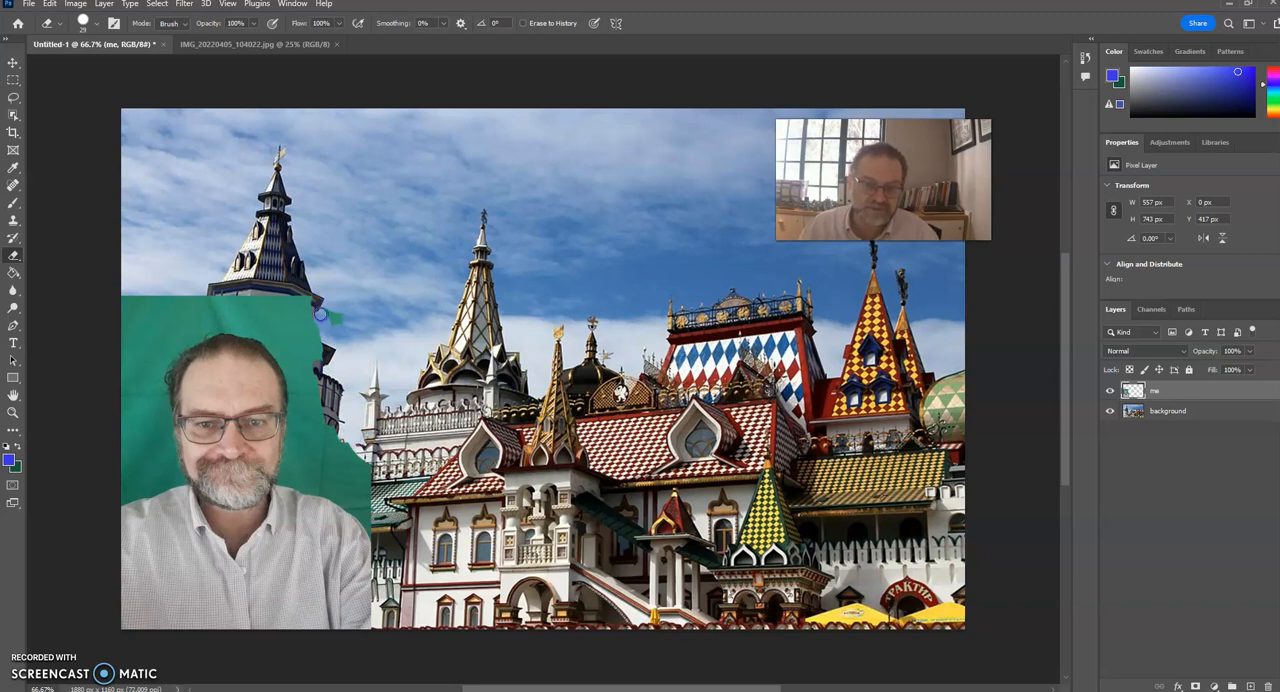
Remove the remaining green backdrop around the man with the Magic Eraser at a tolerance of 40.
right_click(13, 256)
left_click(70, 281)
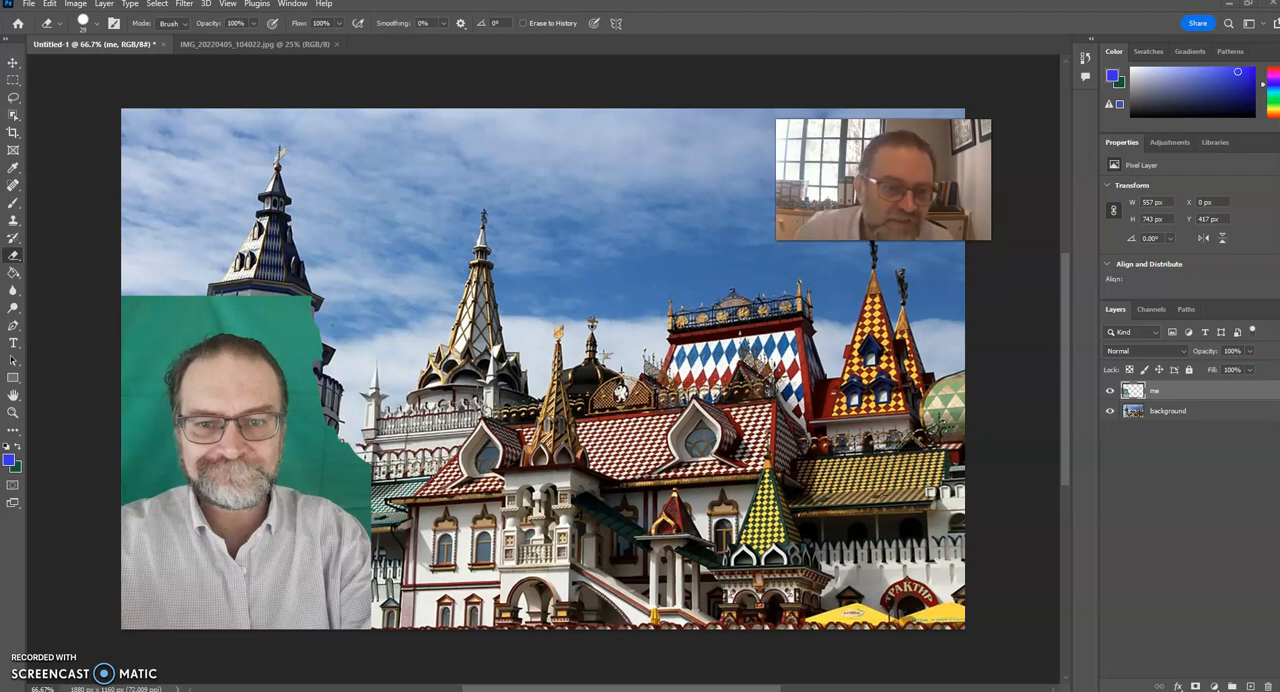
right_click(13, 255)
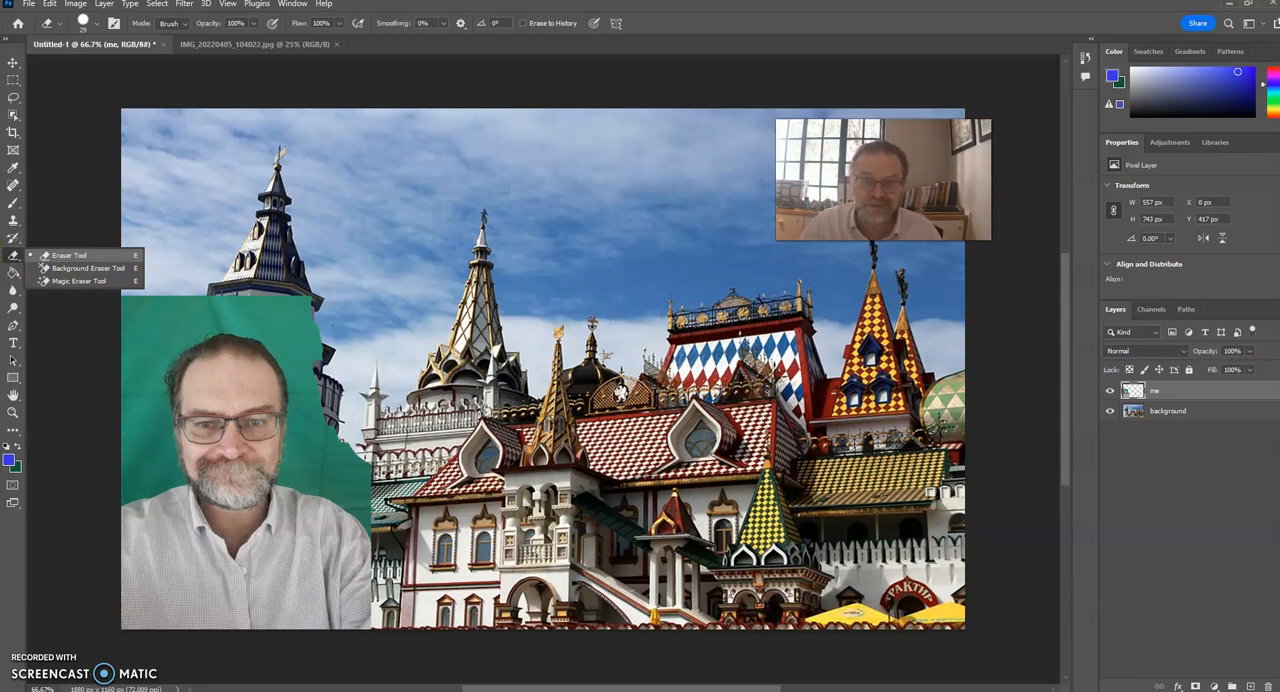
left_click(101, 284)
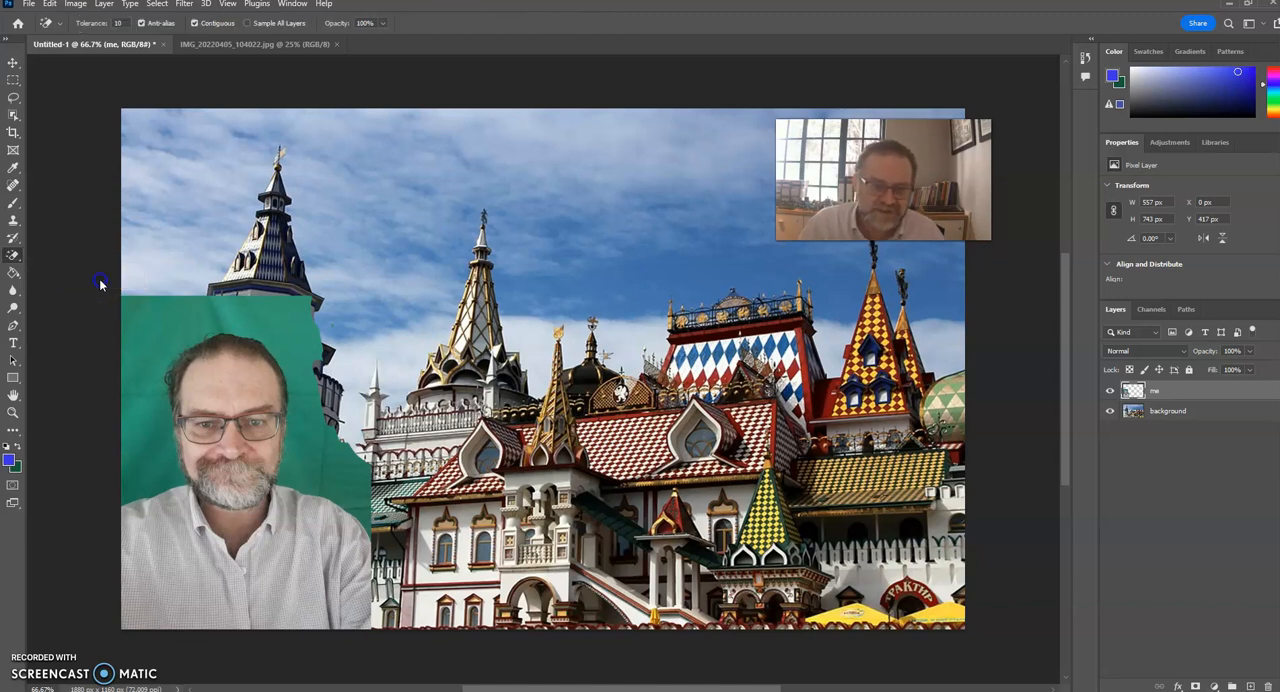
left_click(279, 315)
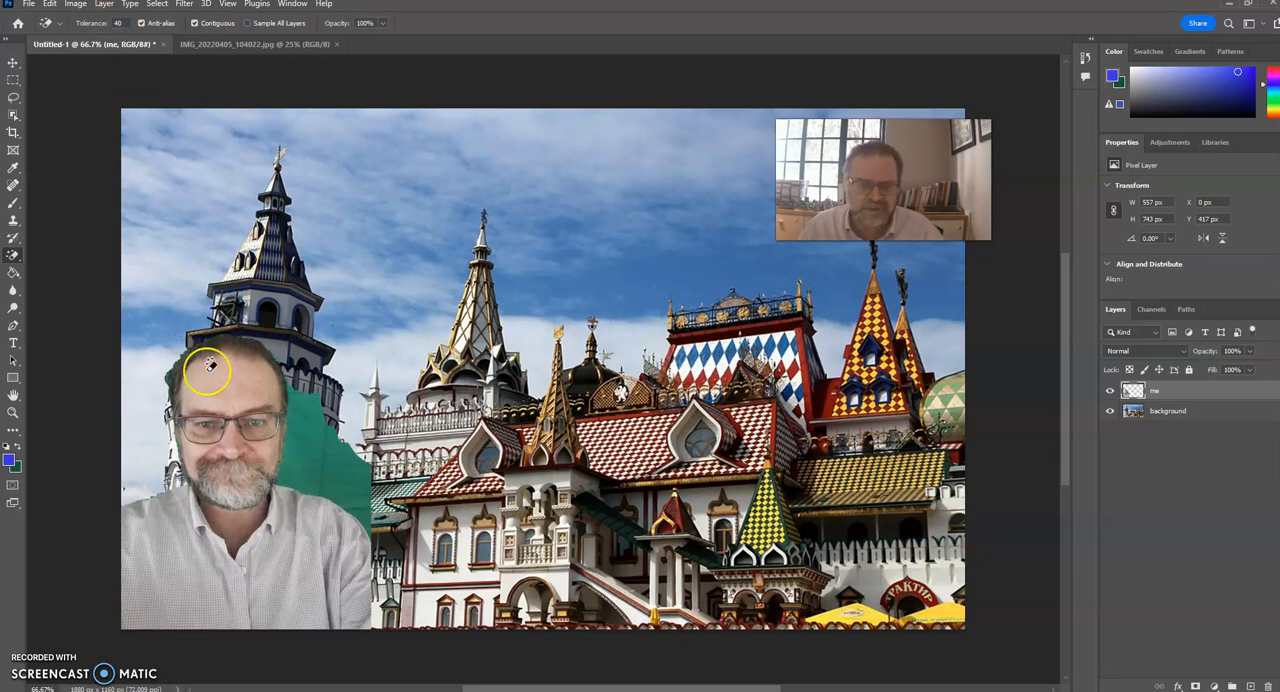
left_click(304, 430)
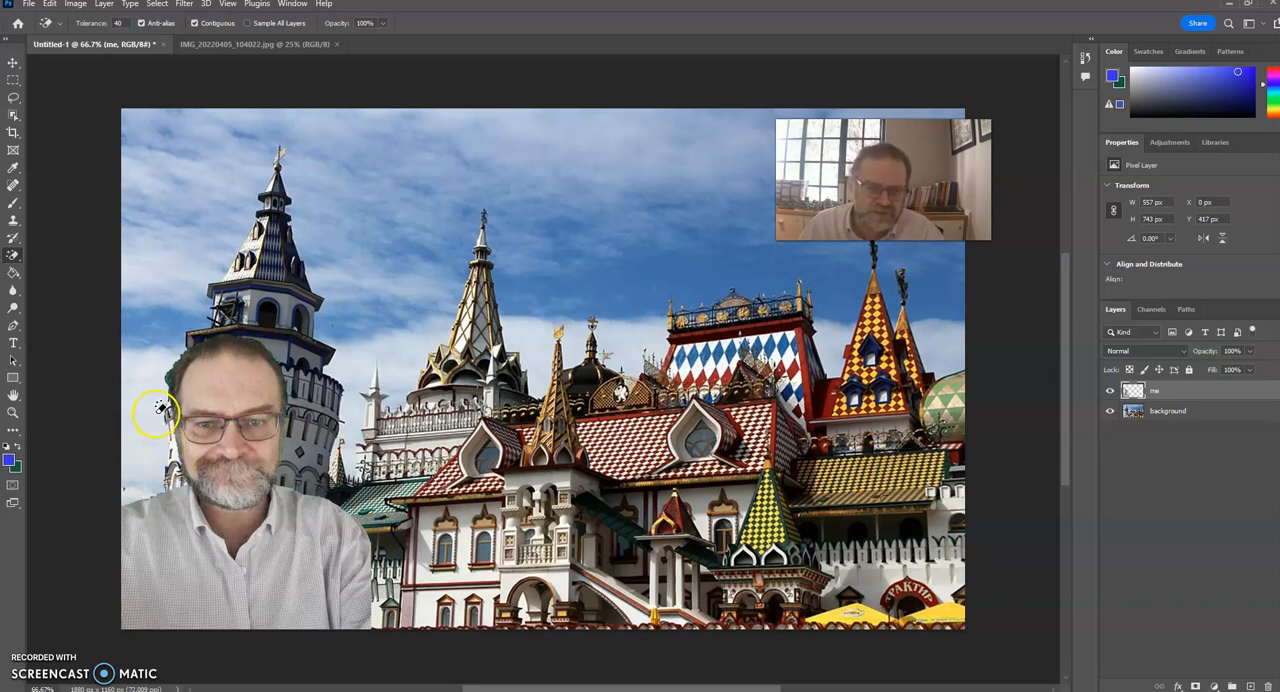
Remove the green fringe along the left side of the man's hair with the Magic Eraser.
left_click(13, 411)
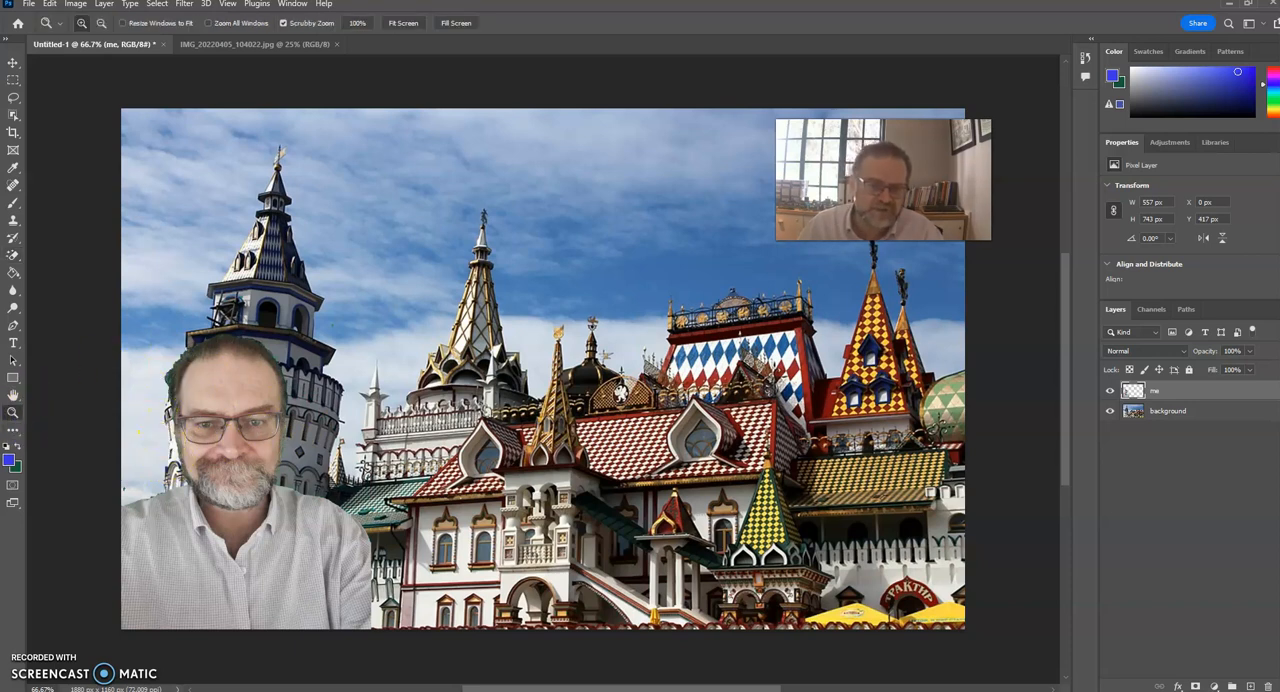
left_click(169, 381)
left_click(169, 381)
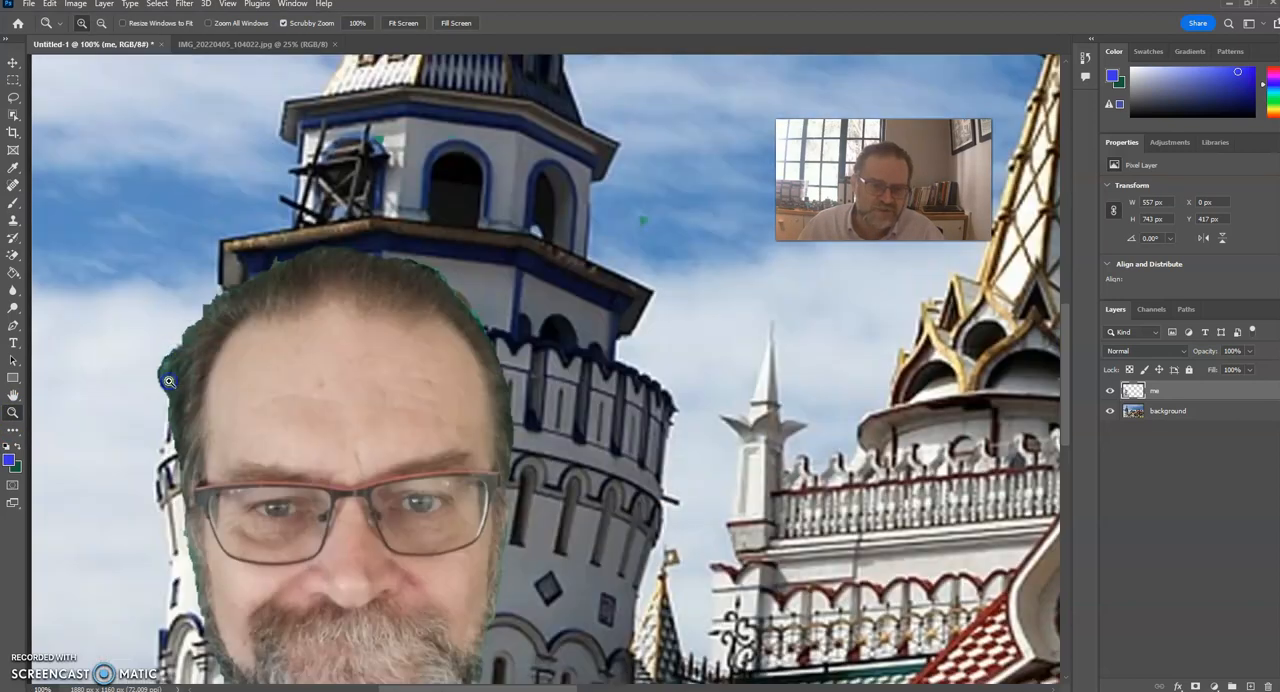
left_click(169, 381)
left_click(169, 381)
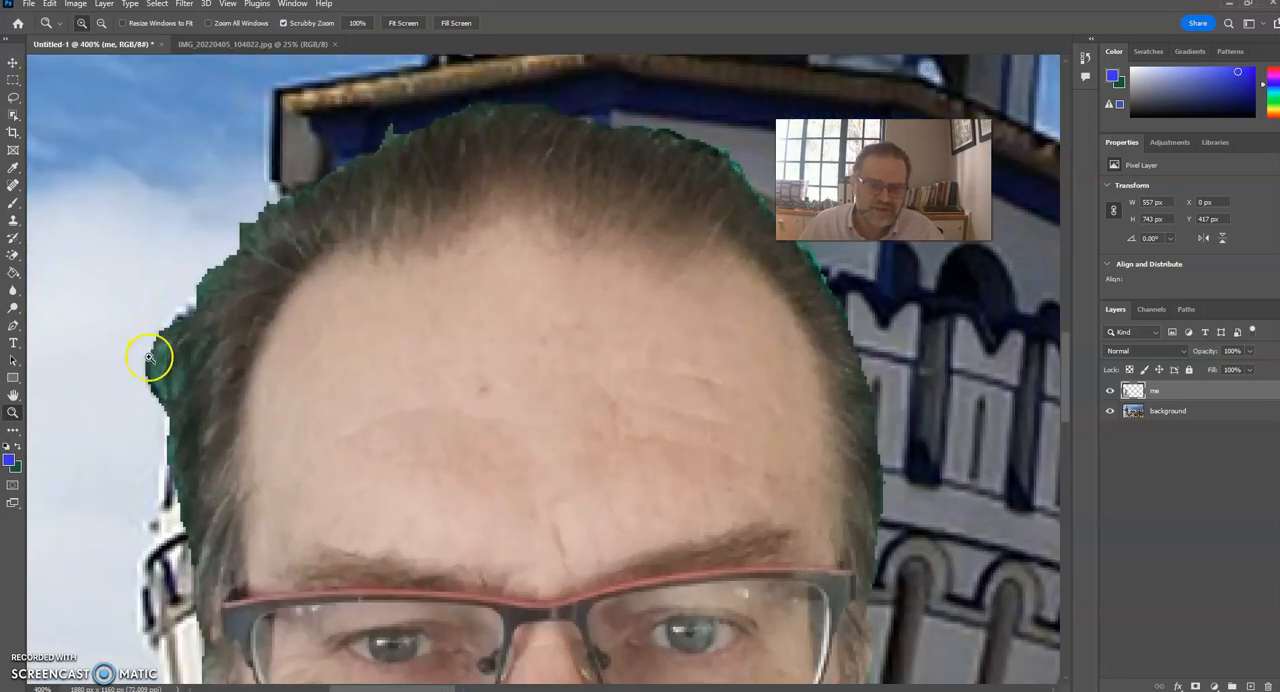
left_click(13, 254)
left_click(78, 281)
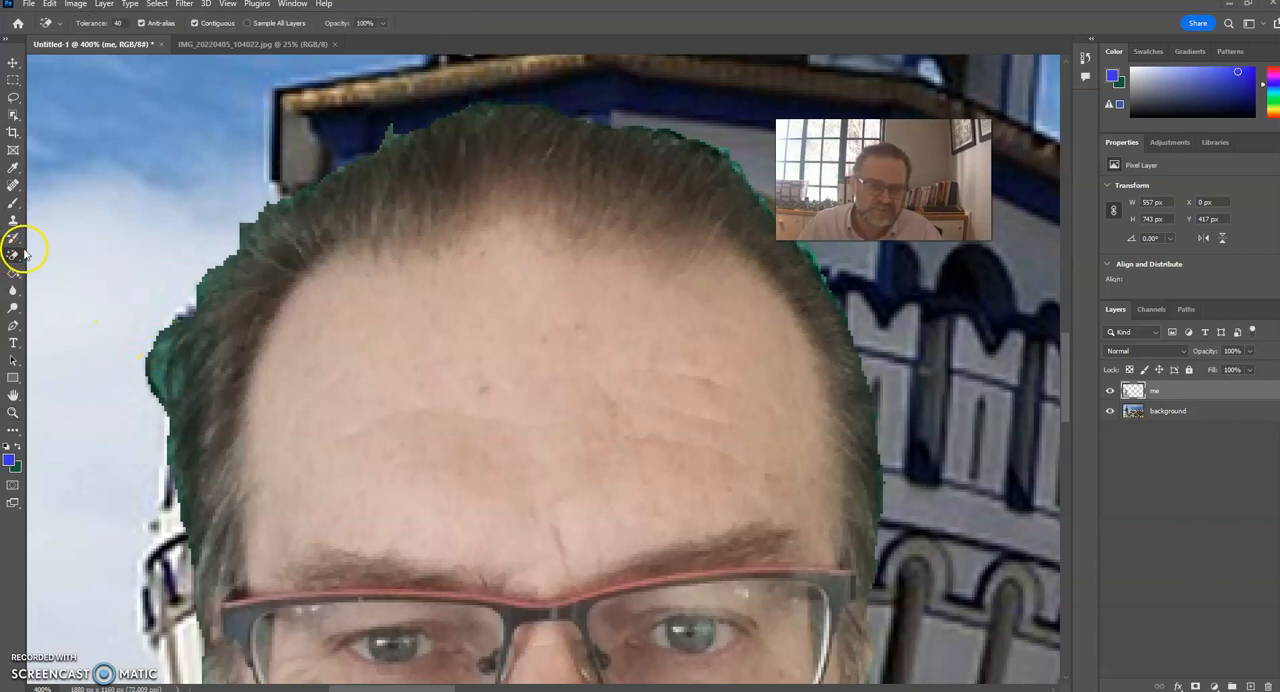
left_click(163, 354)
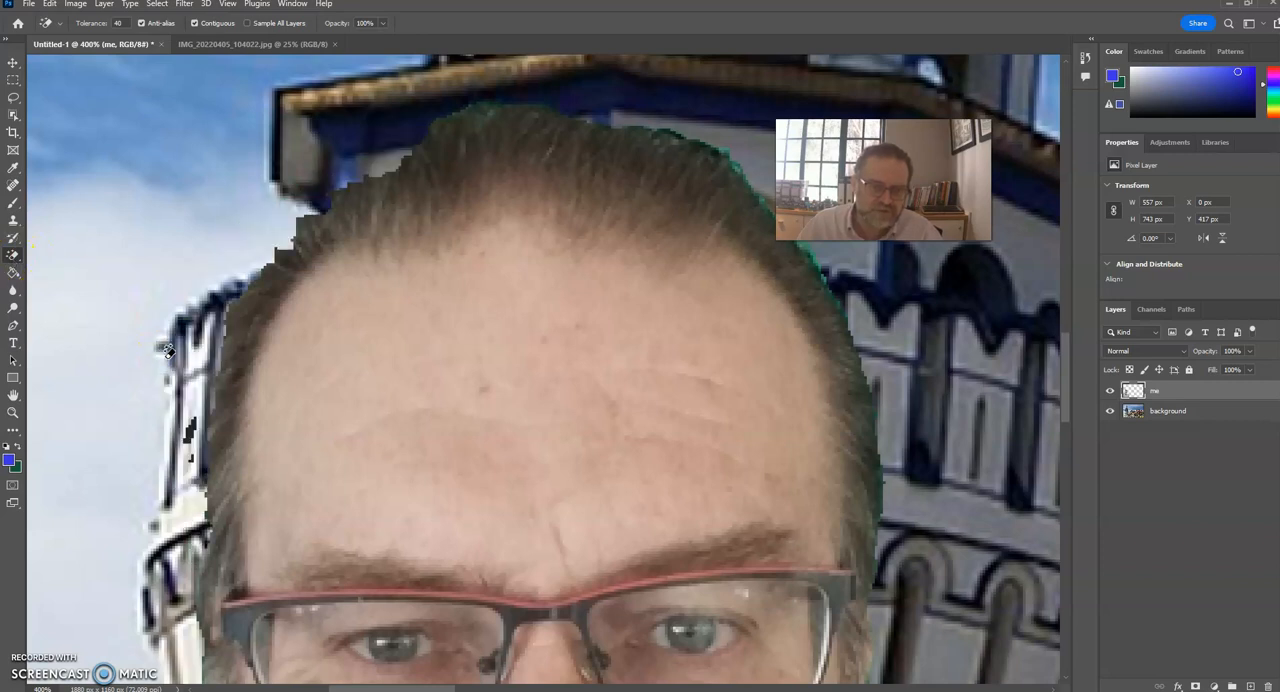
left_click(180, 405)
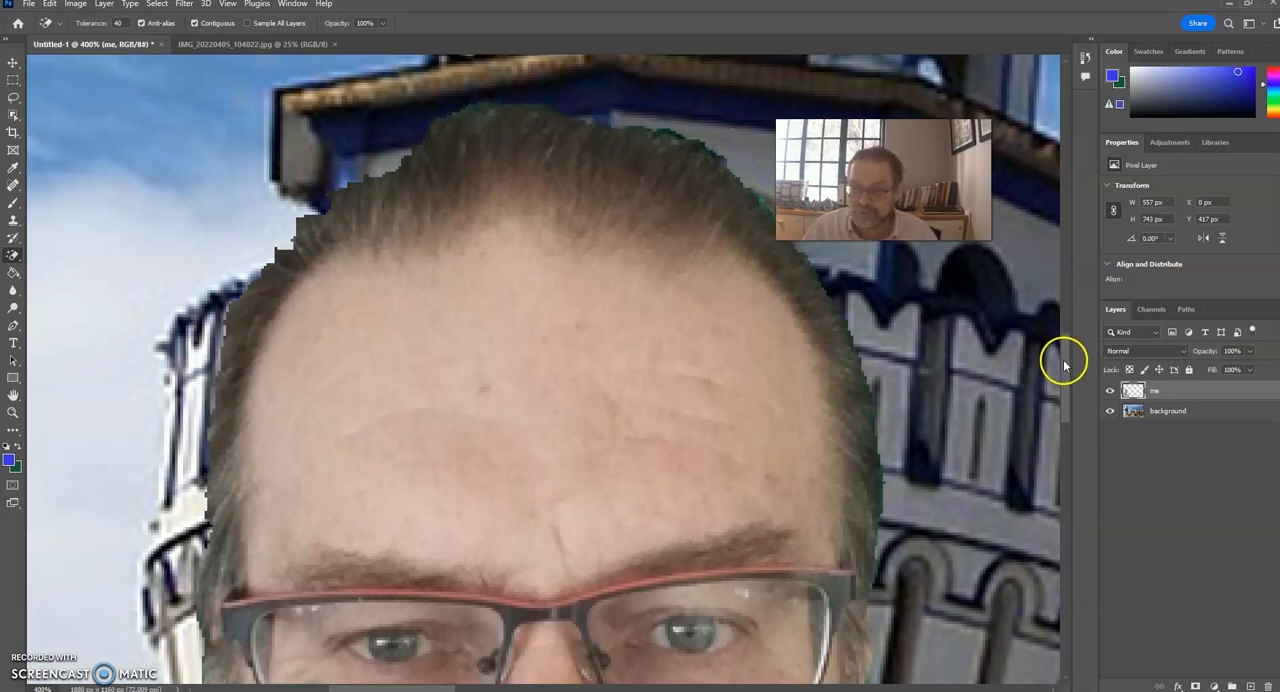
Magic-erase the green fringe beside the cheek and beard on the right side of the portrait.
scroll(1066, 363, "down", 5)
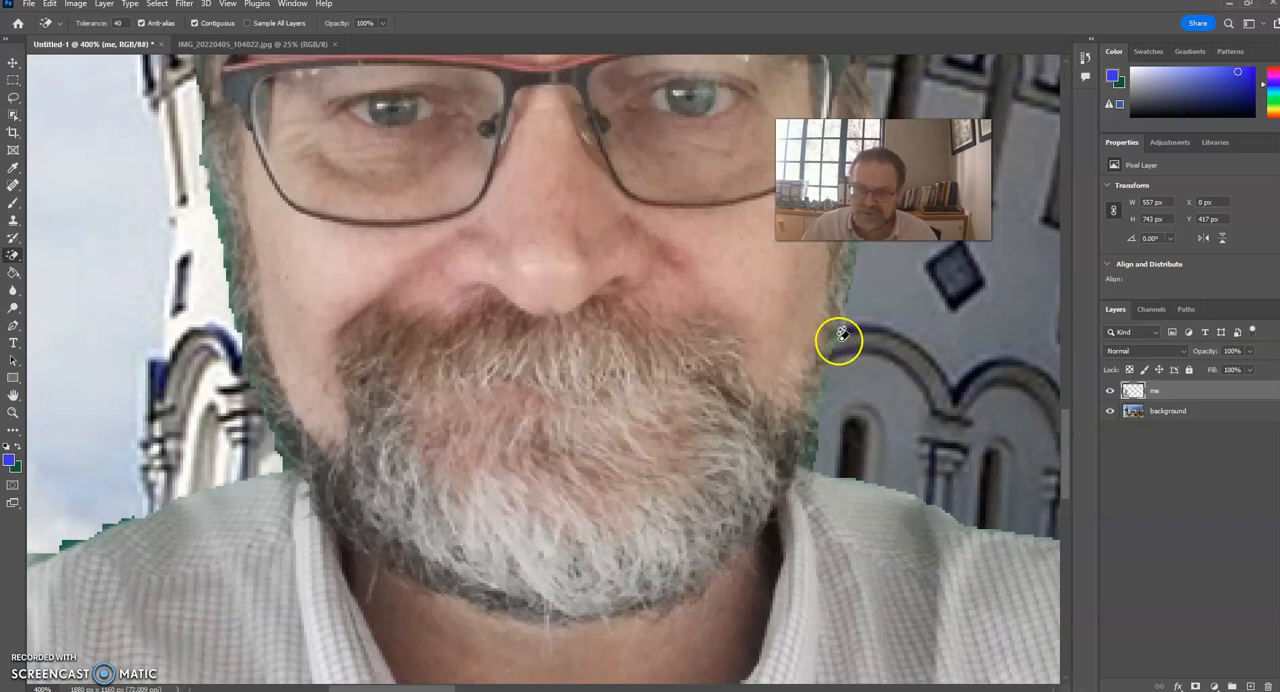
left_click(836, 340)
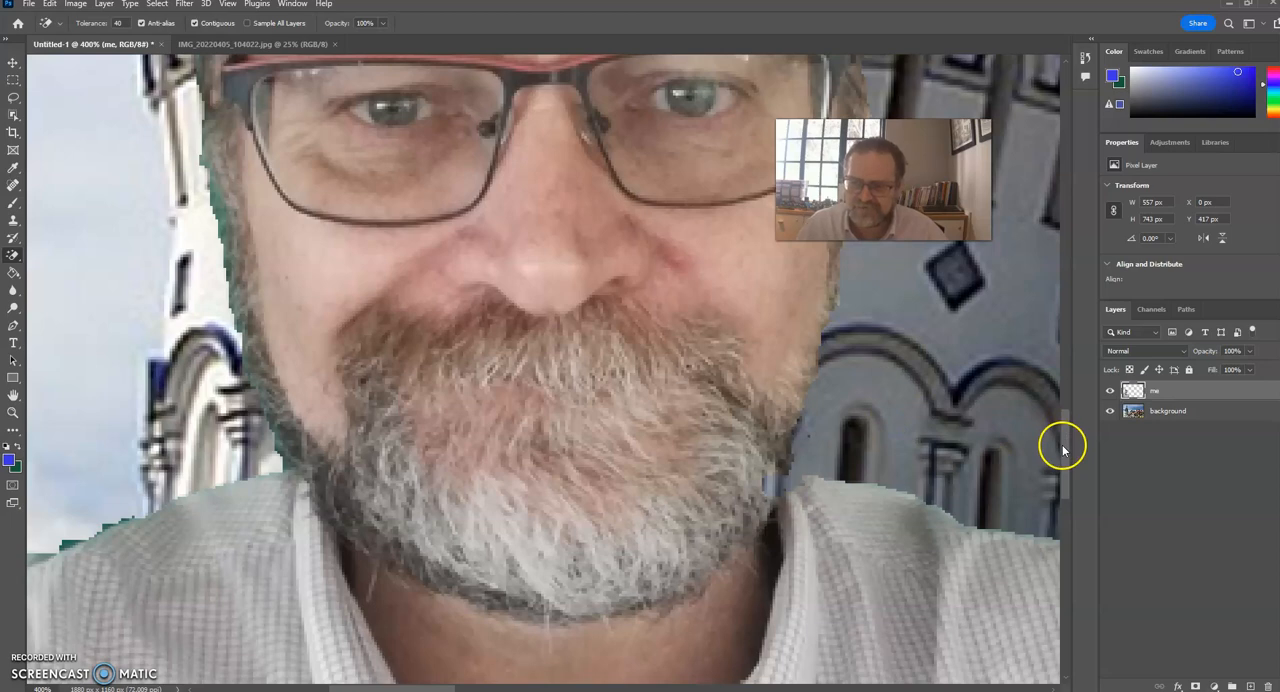
left_click_drag(1063, 448, 1065, 362)
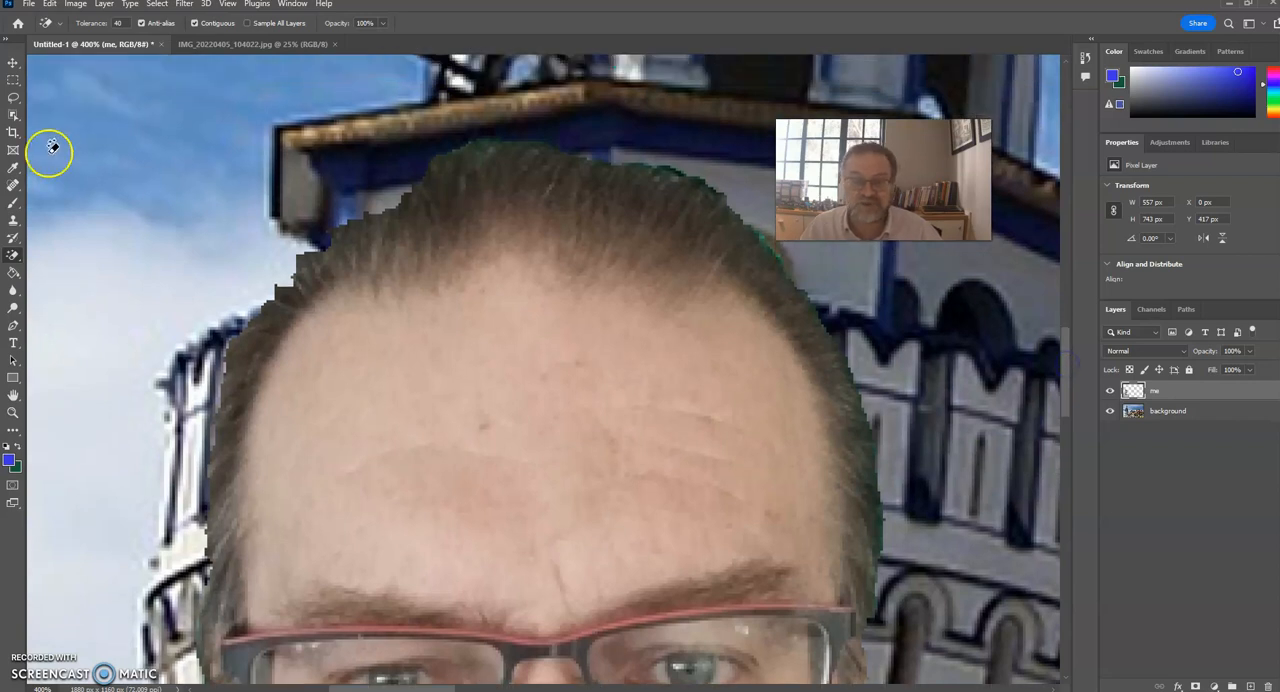
left_click(13, 411)
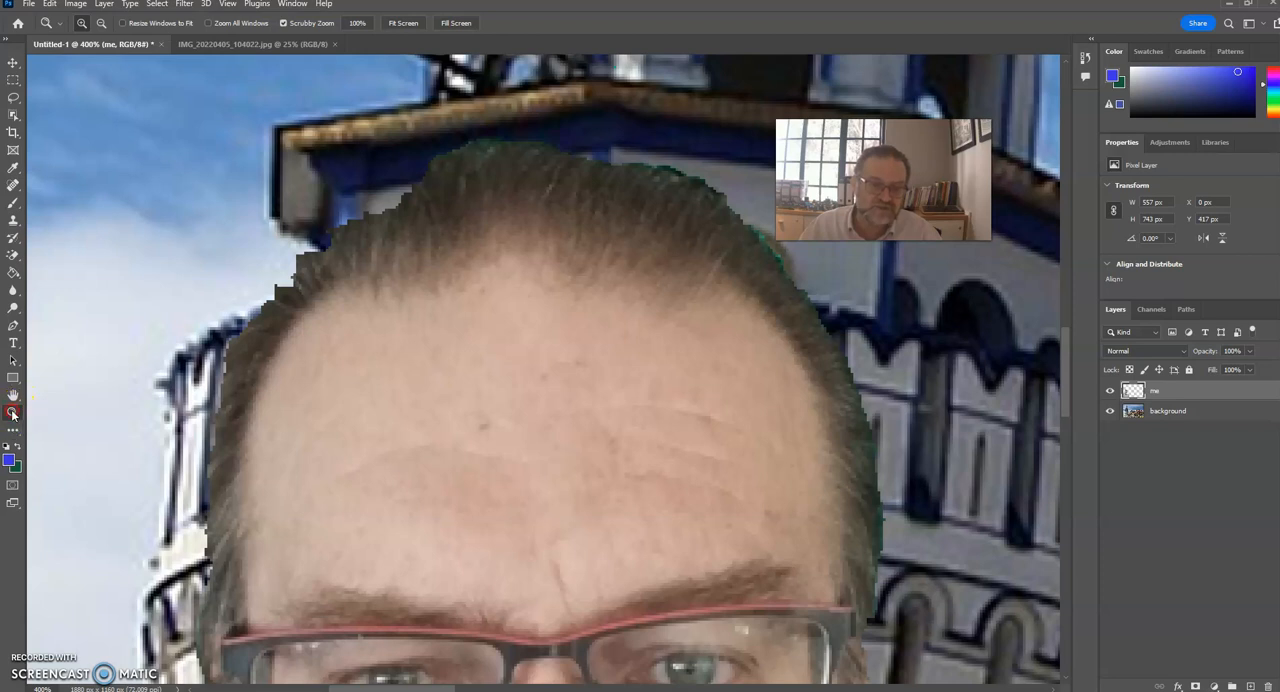
left_click(227, 4)
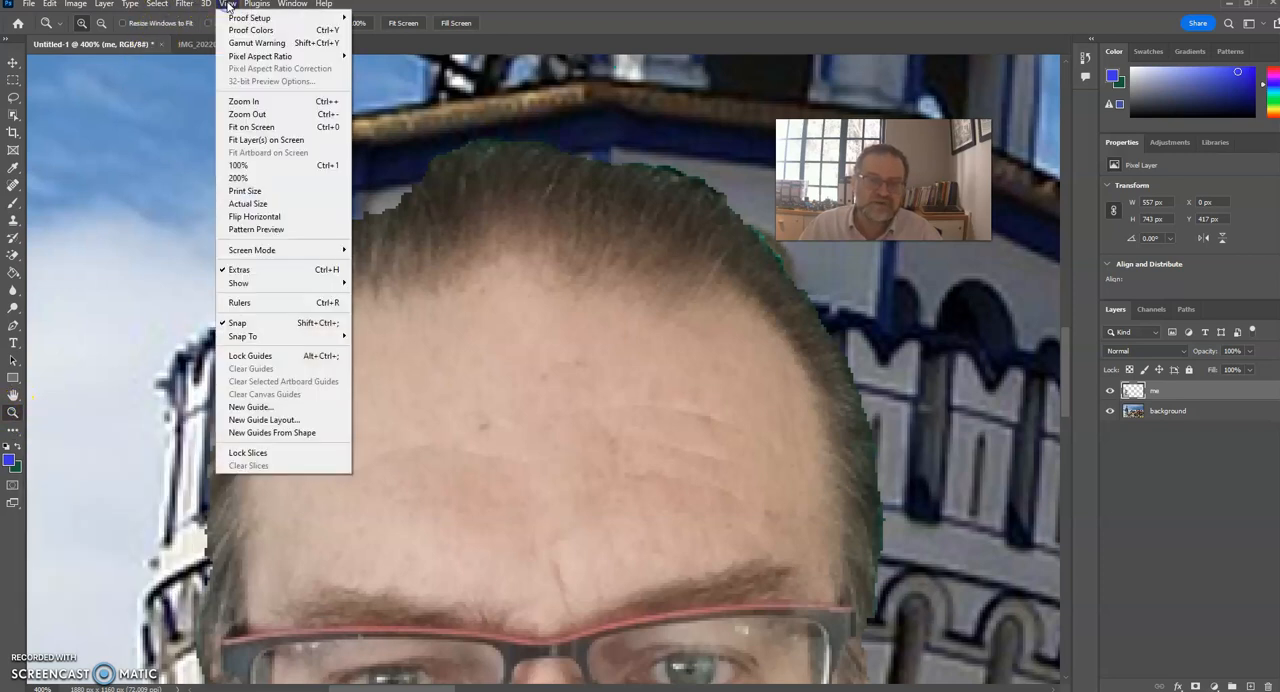
left_click(249, 128)
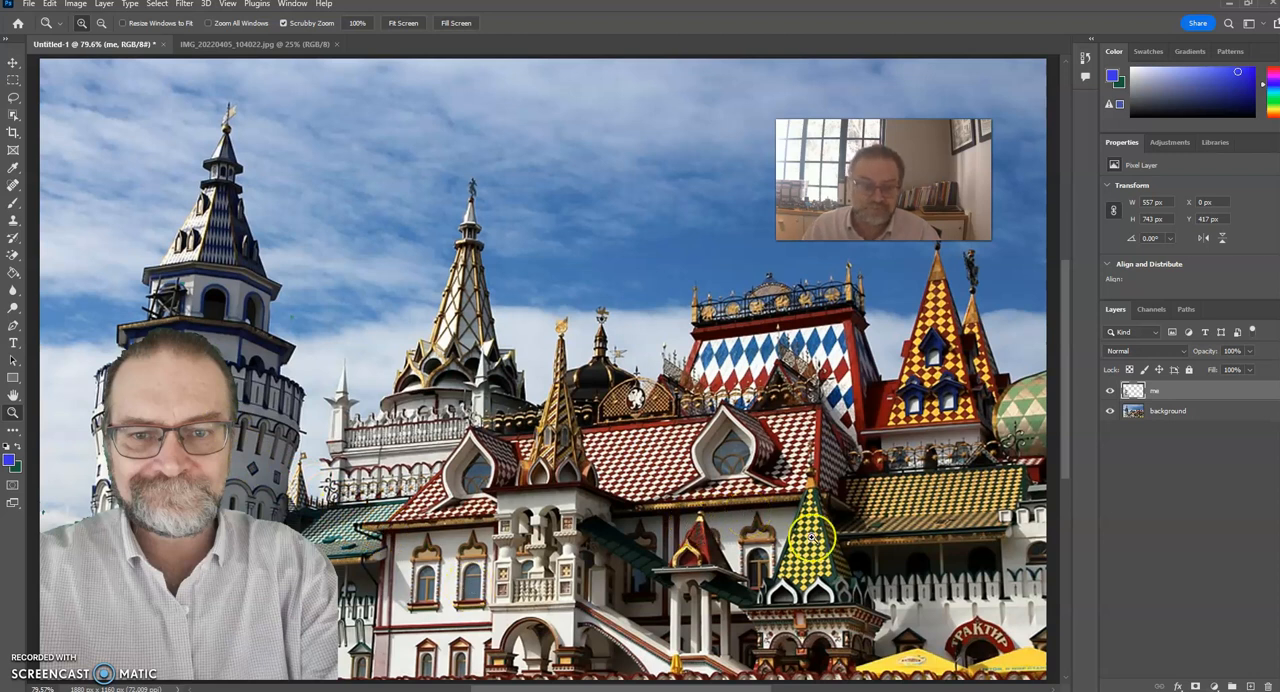
Add a new layer above the "me" layer and name it "putin".
left_click(1251, 686)
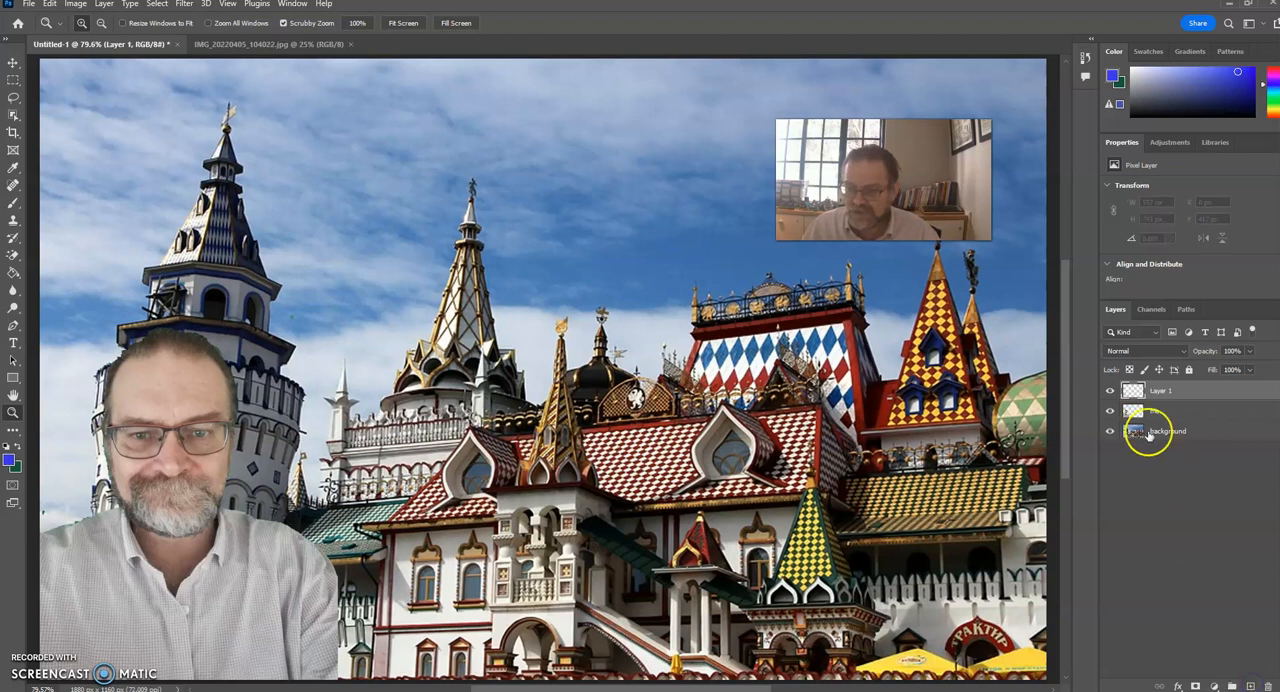
double_click(1160, 390)
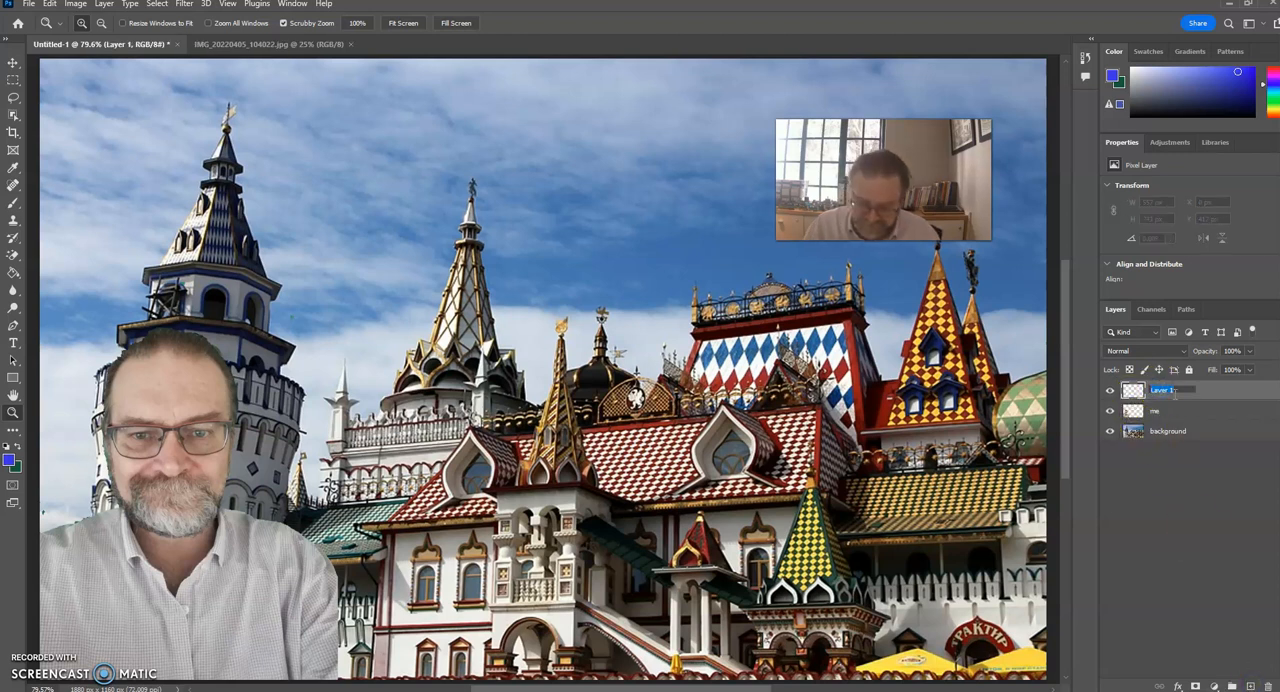
key("Return")
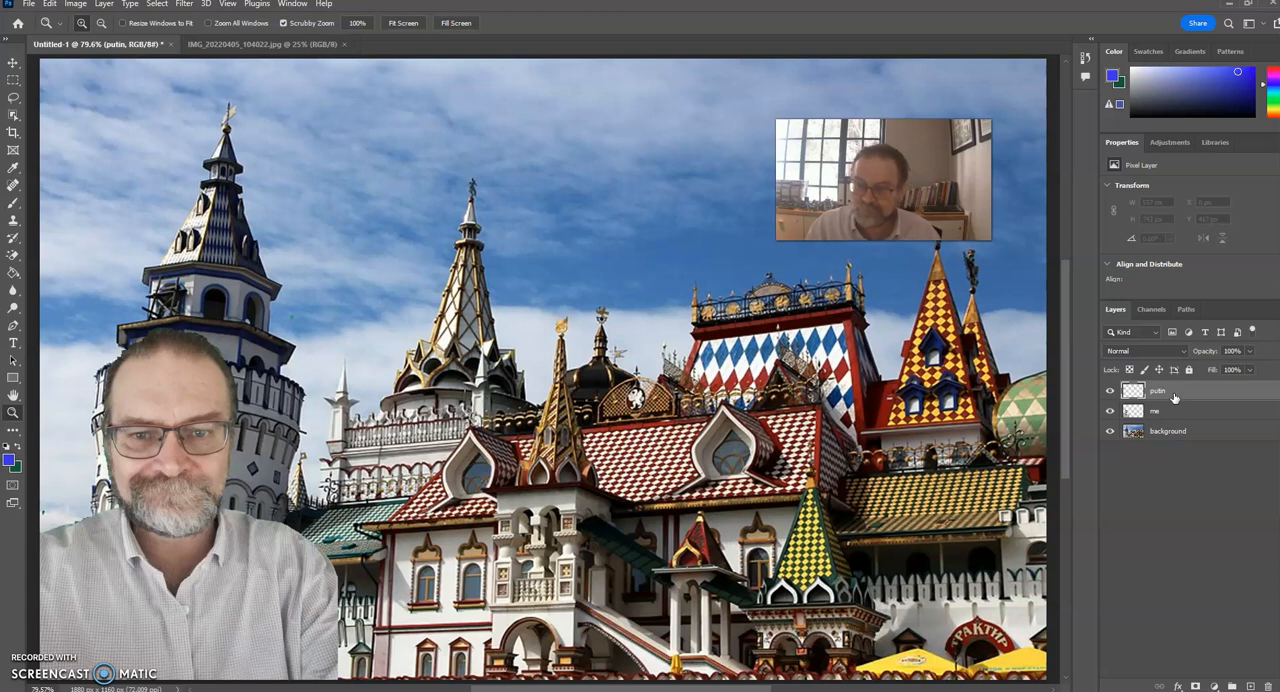
Open the photo Vladimir_Putin_(04-05-2021) from the Downloads folder as a separate document.
left_click(30, 8)
left_click(430, 125)
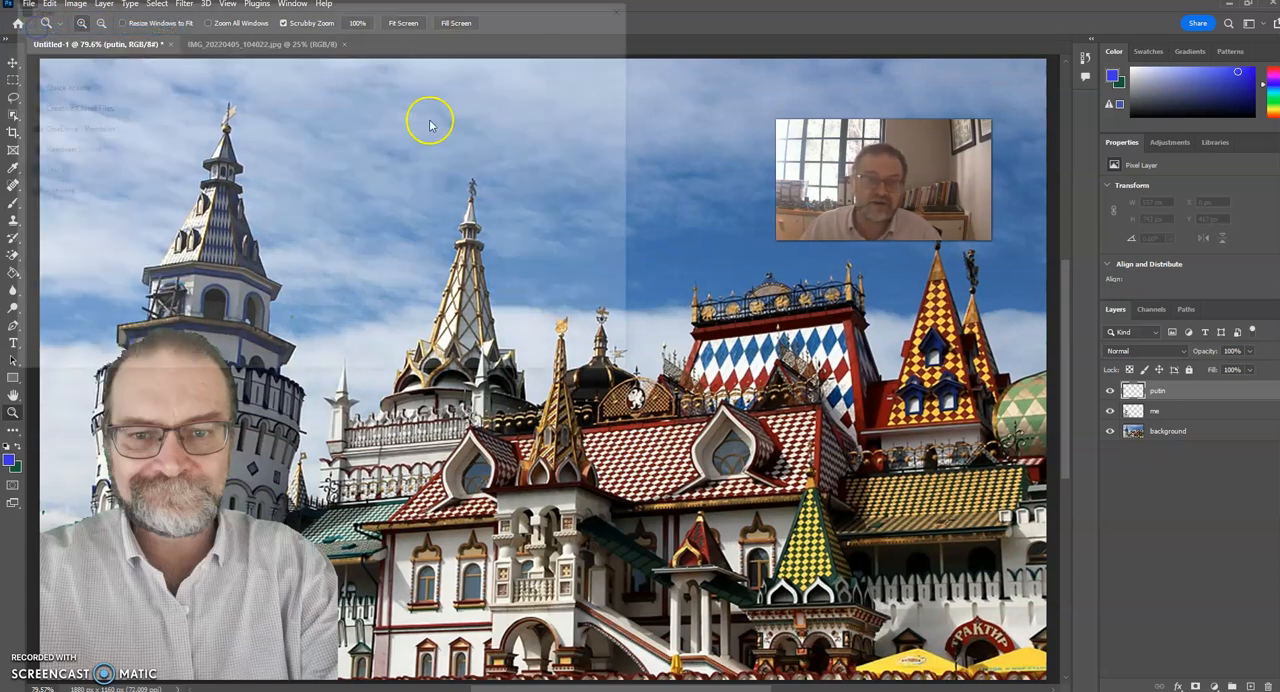
left_click(197, 118)
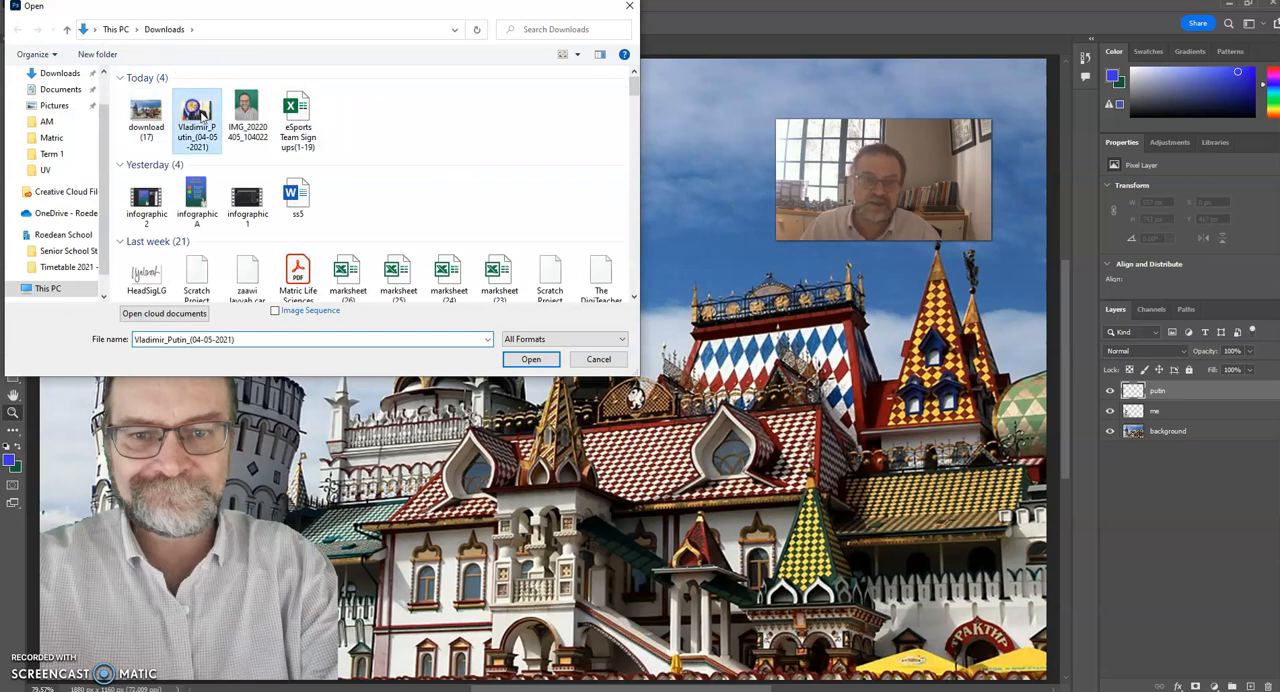
left_click(532, 359)
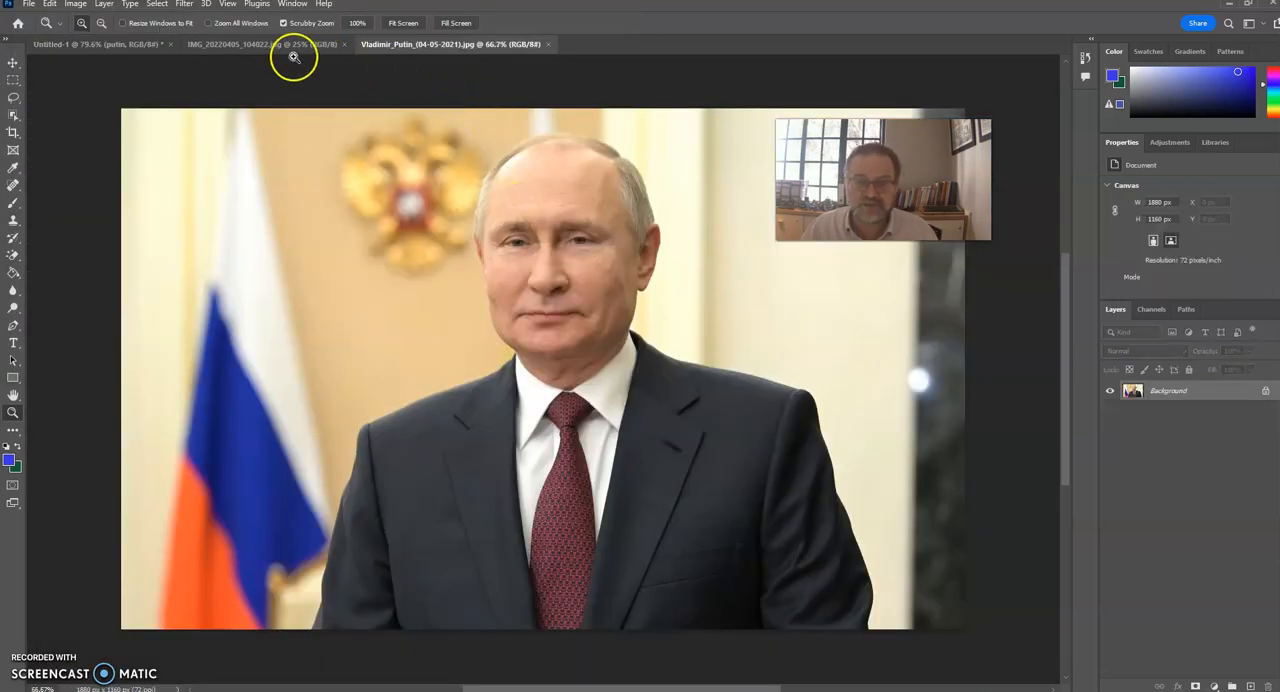
Select the entire Vladimir_Putin_(04-05-2021) photo and copy it.
left_click(157, 4)
left_click(165, 18)
left_click(96, 22)
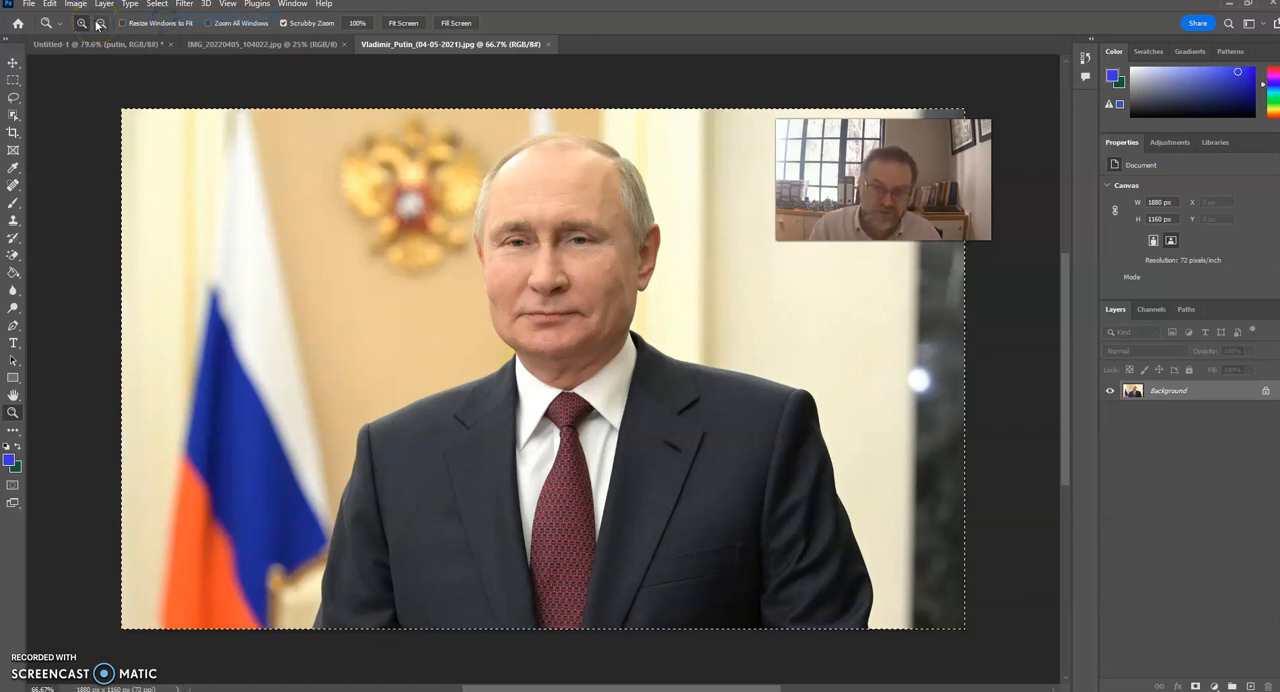
Close the IMG_20220405_104022 and Vladimir_Putin_(04-05-2021) documents, keeping Untitled-1 open.
left_click(45, 44)
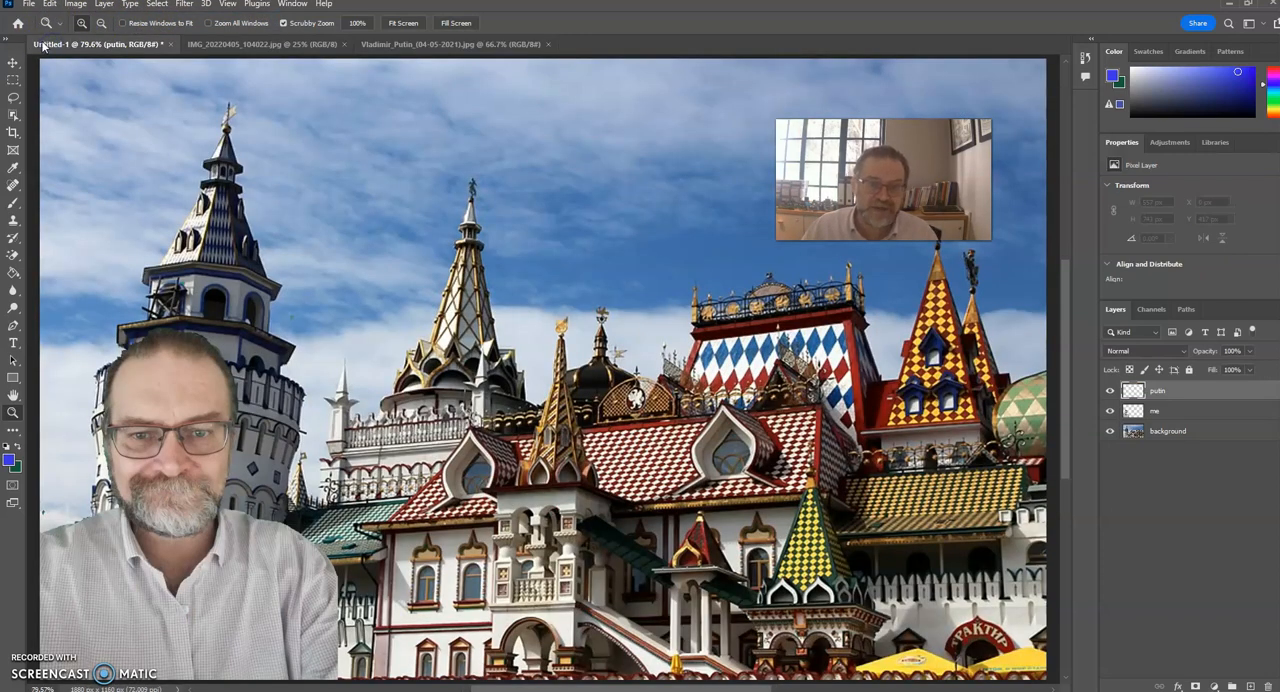
left_click(300, 44)
left_click(345, 44)
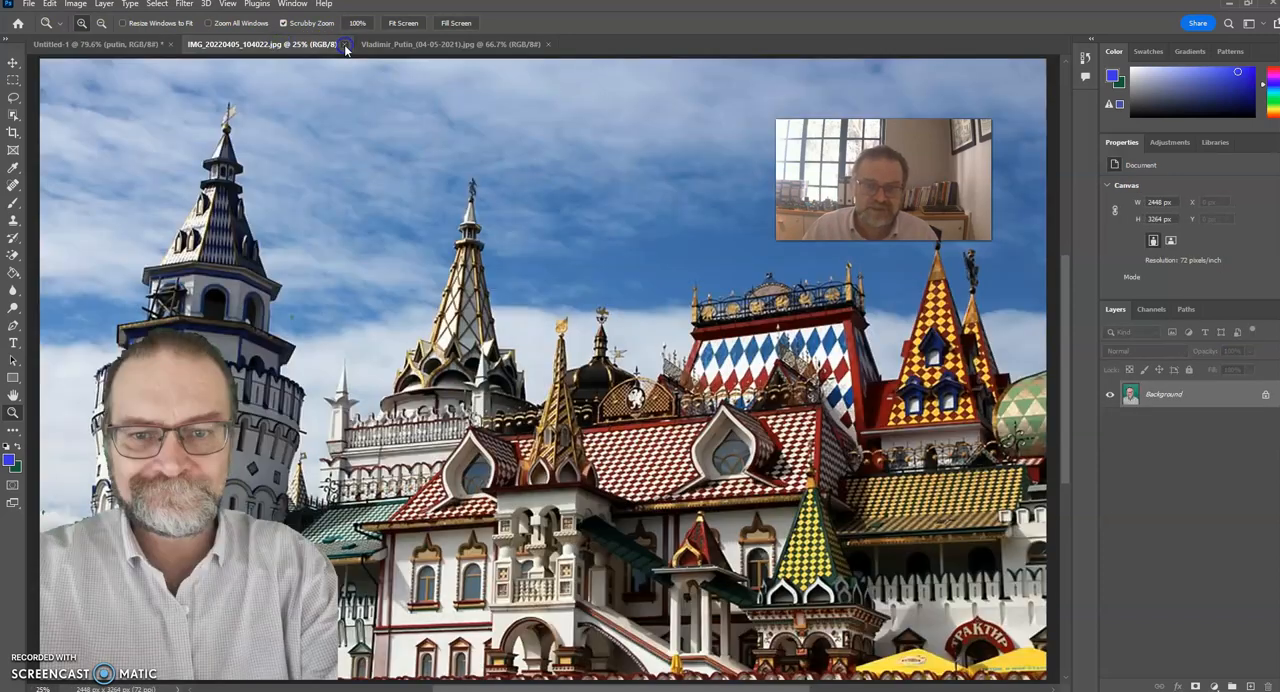
left_click(372, 45)
left_click(89, 45)
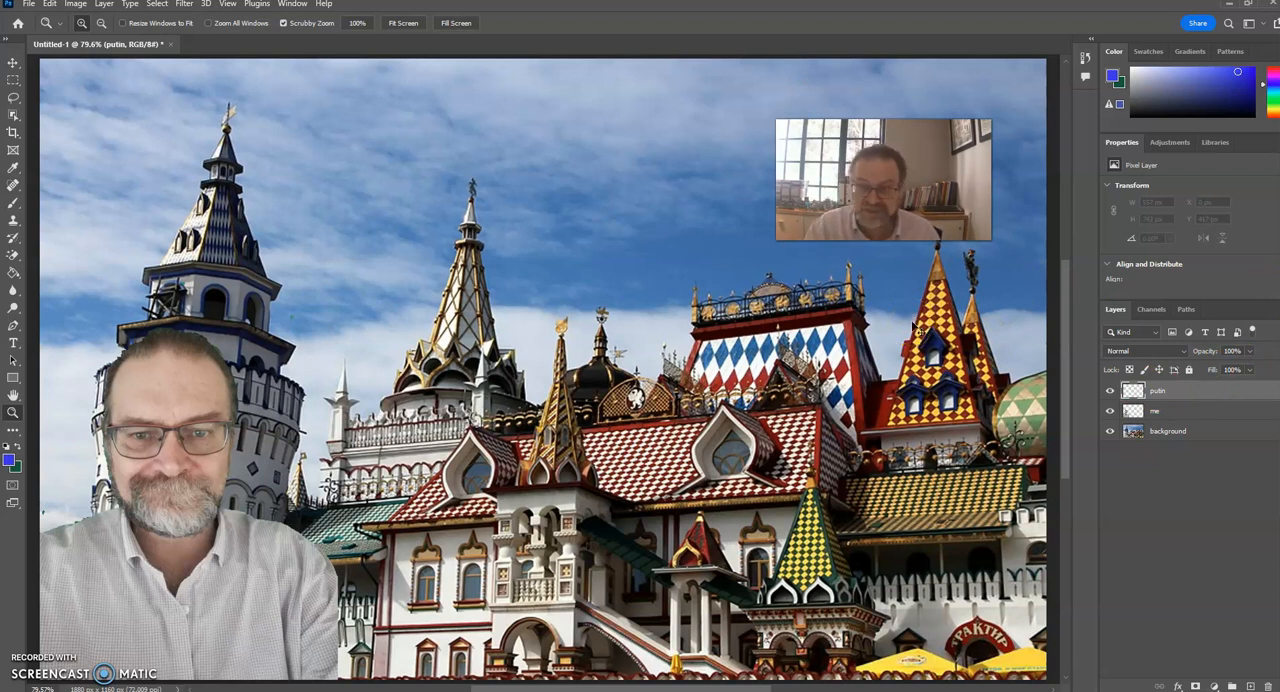
Paste the Putin photo into the putin layer, scale it to about 60.5% and place it beside the bearded man's portrait.
key("ctrl+v")
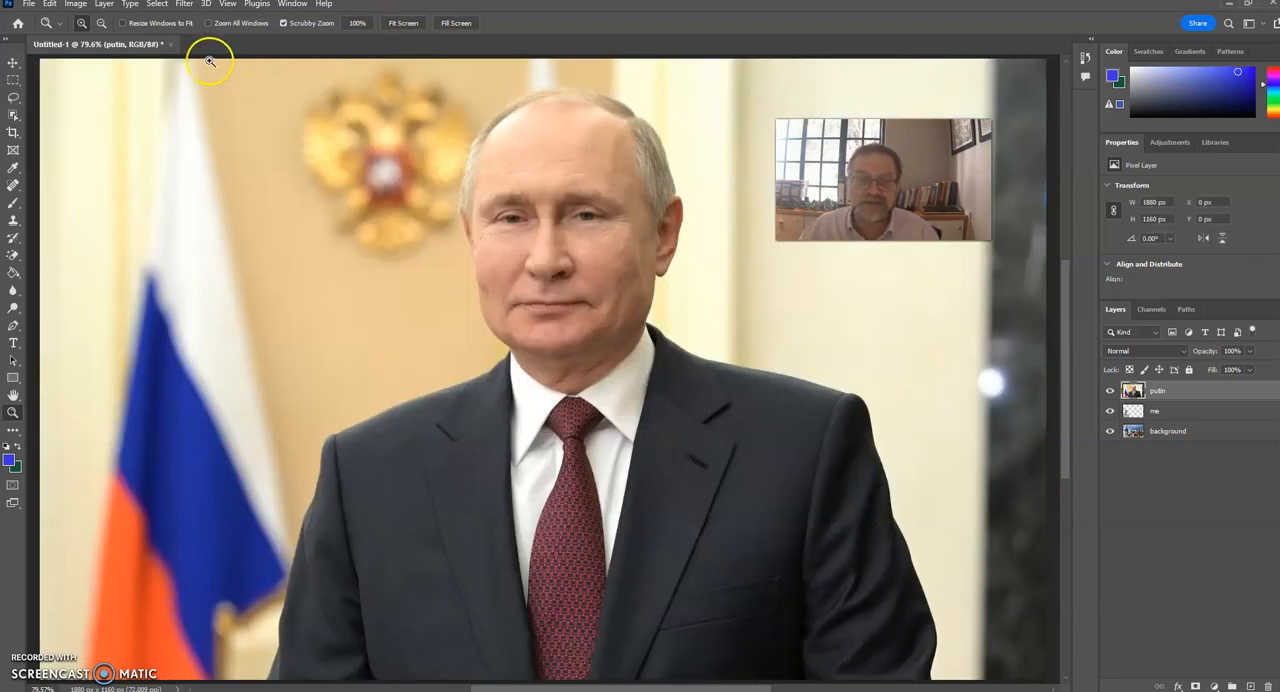
left_click(49, 5)
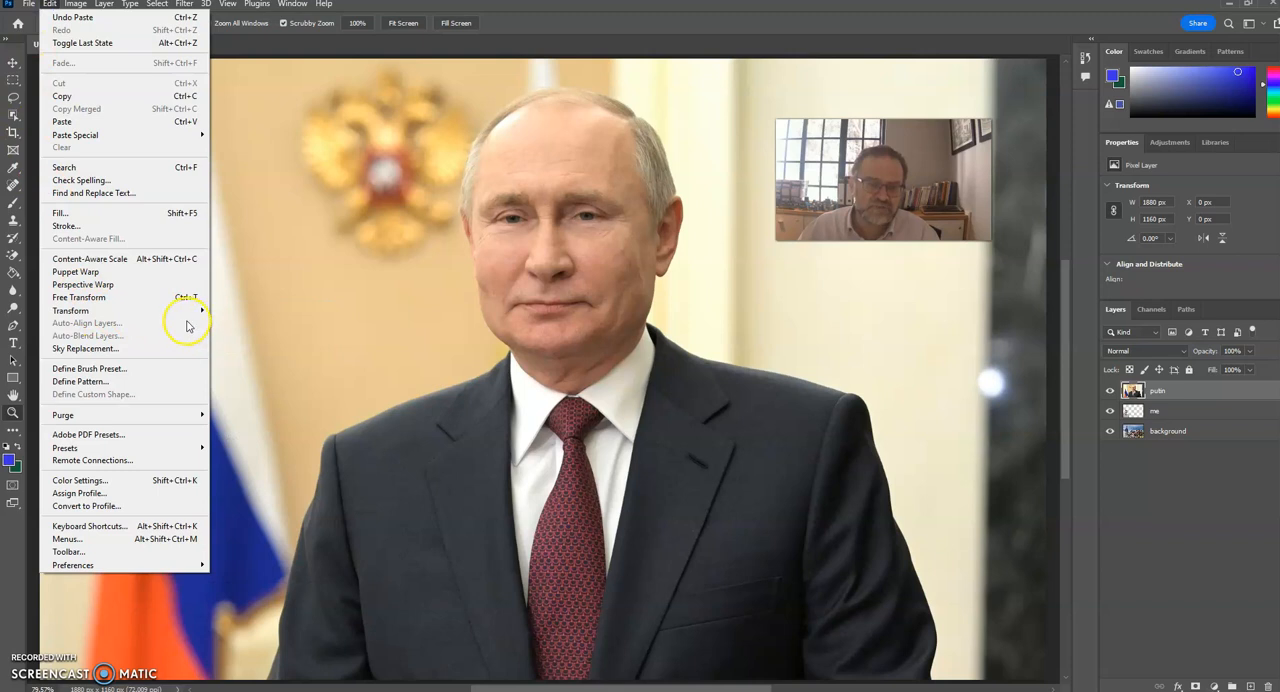
mouse_move(185, 310)
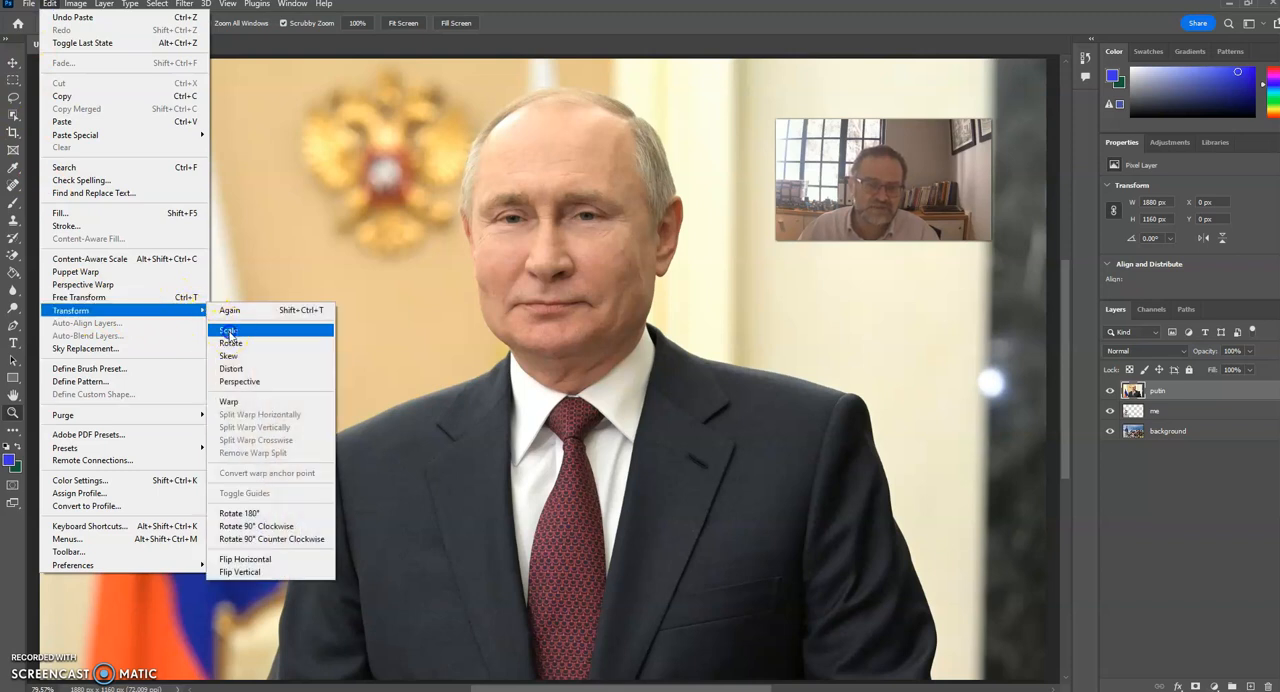
left_click(229, 331)
left_click_drag(38, 58, 441, 408)
left_click_drag(557, 435, 440, 434)
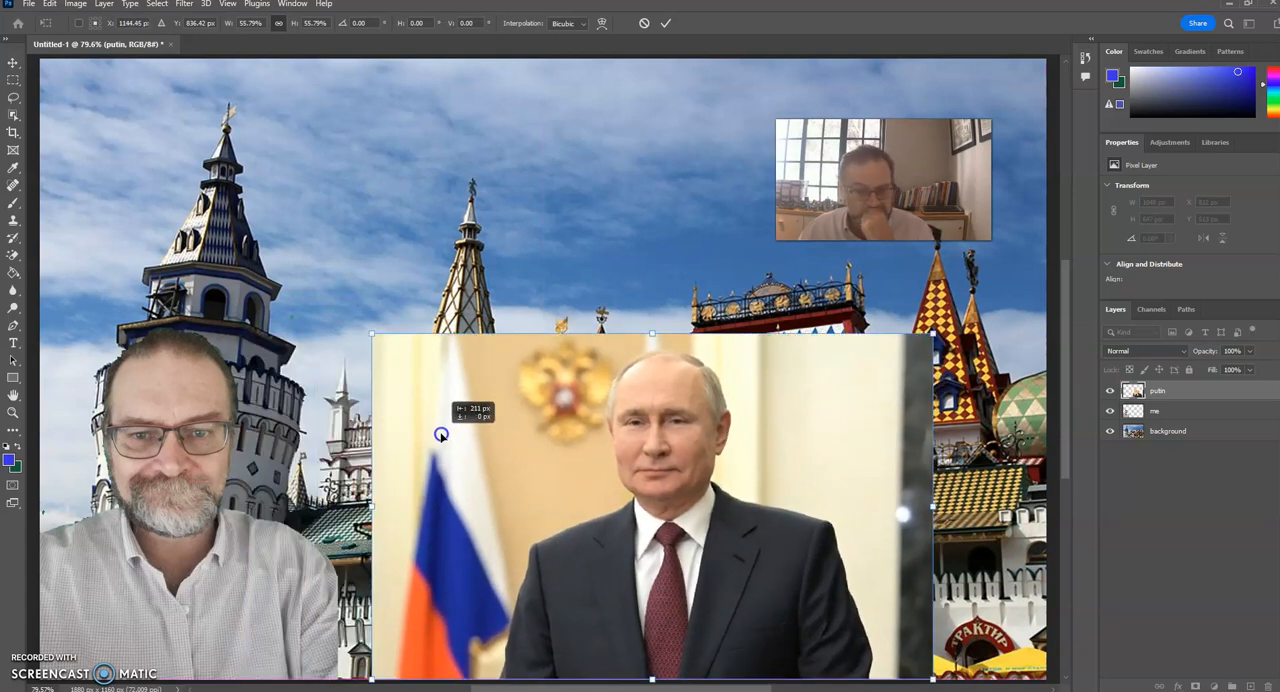
left_click_drag(441, 434, 441, 434)
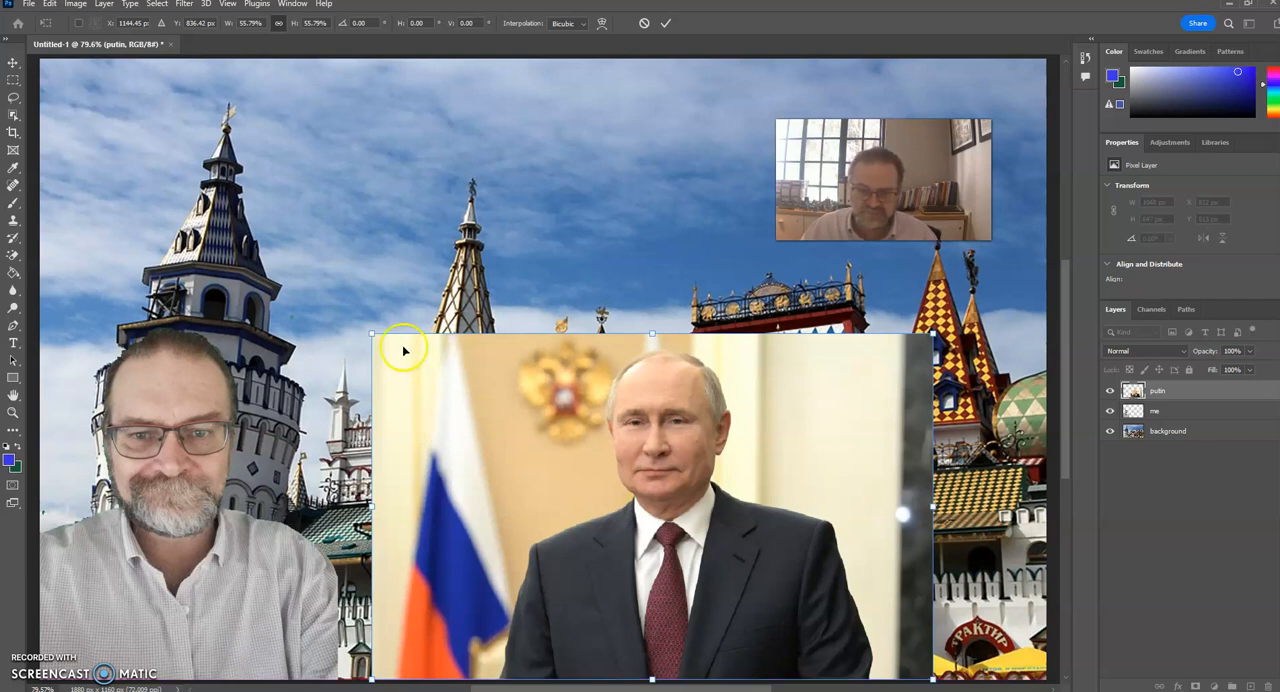
left_click_drag(370, 335, 322, 302)
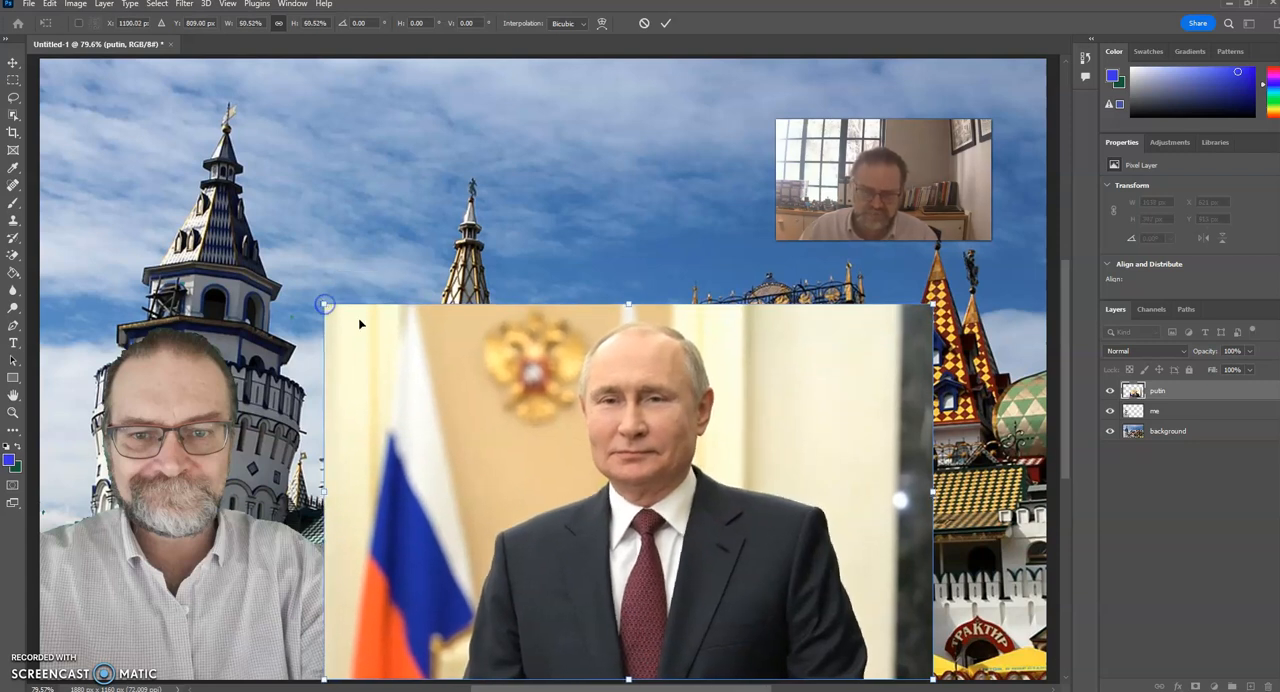
left_click(12, 63)
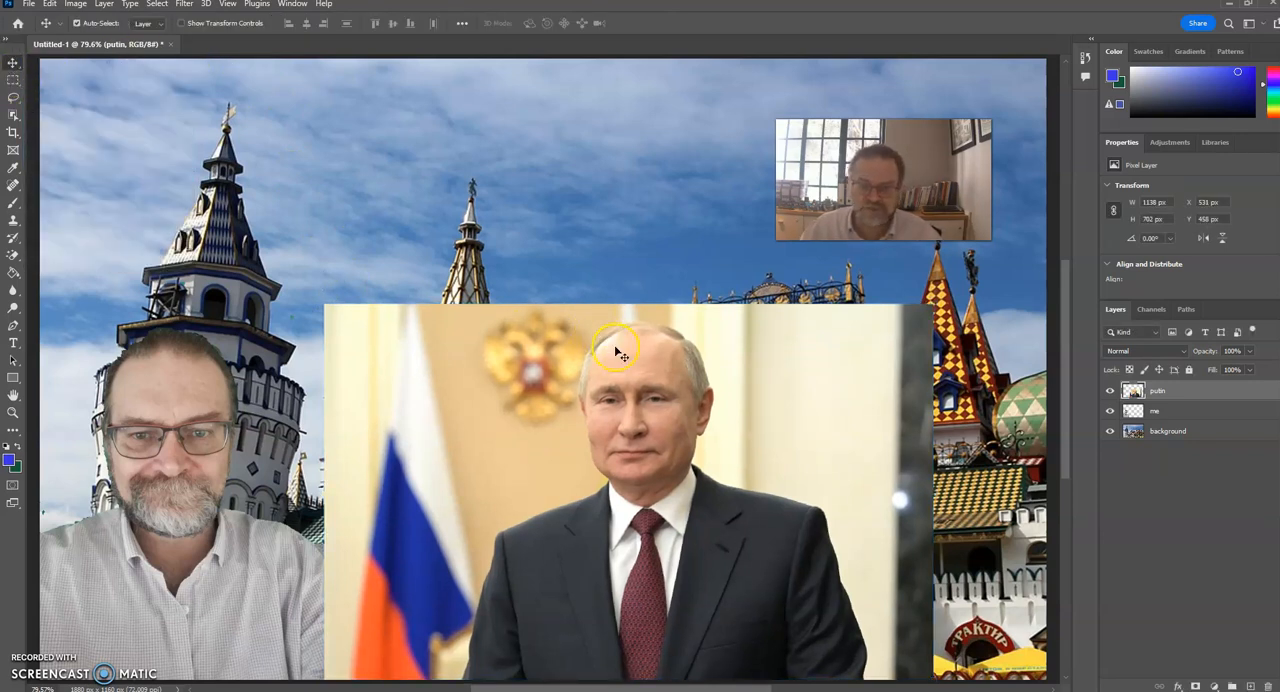
Erase a rough part of the backdrop above and behind the flag using the Eraser, enlarging its brush to about 60 px.
left_click(13, 253)
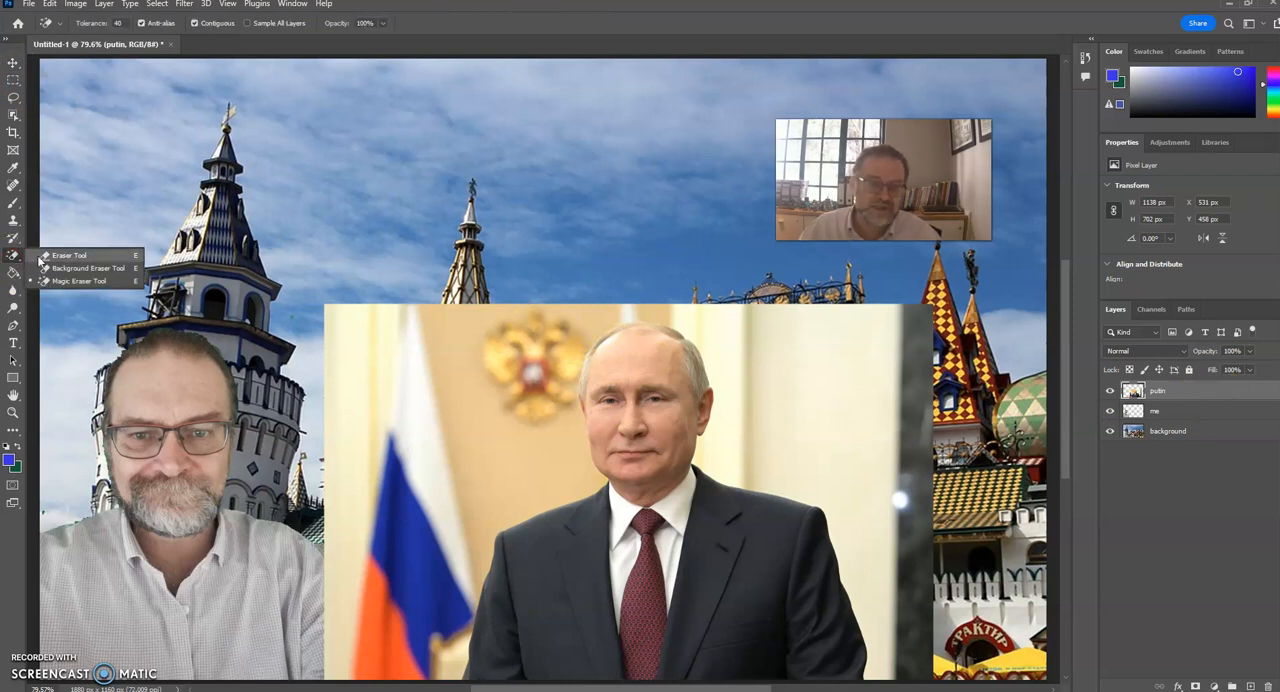
left_click(40, 256)
left_click_drag(335, 325, 458, 365)
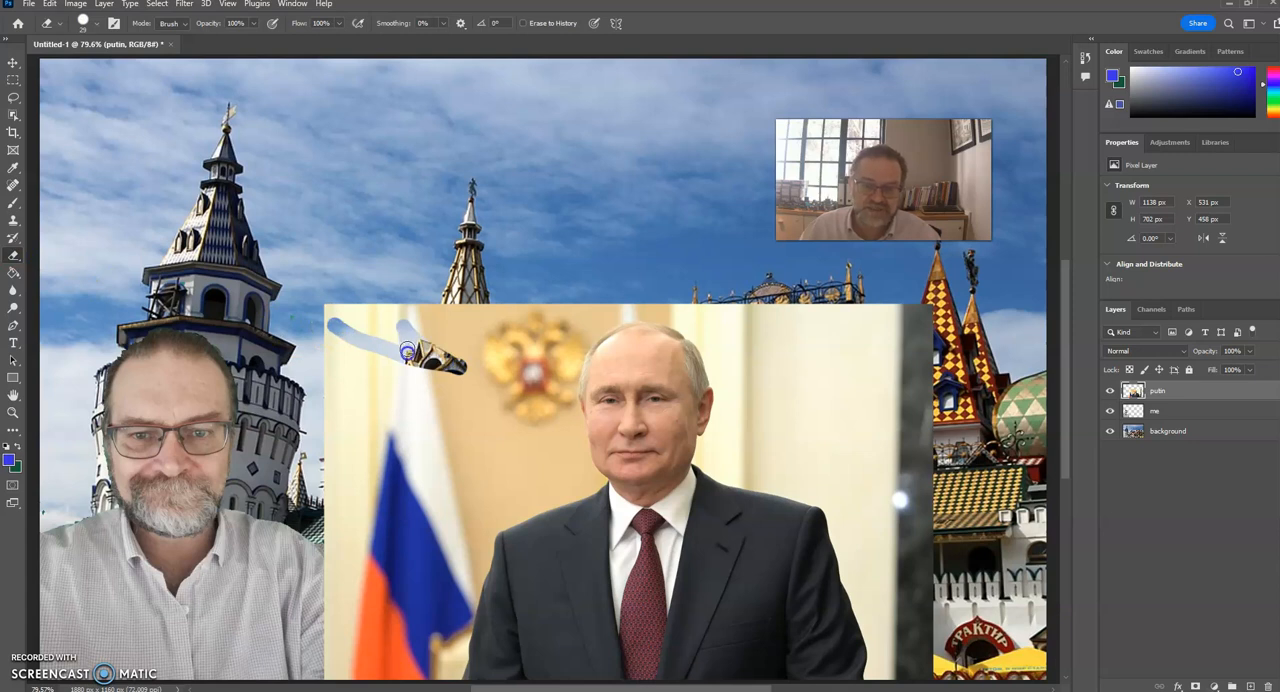
left_click(97, 25)
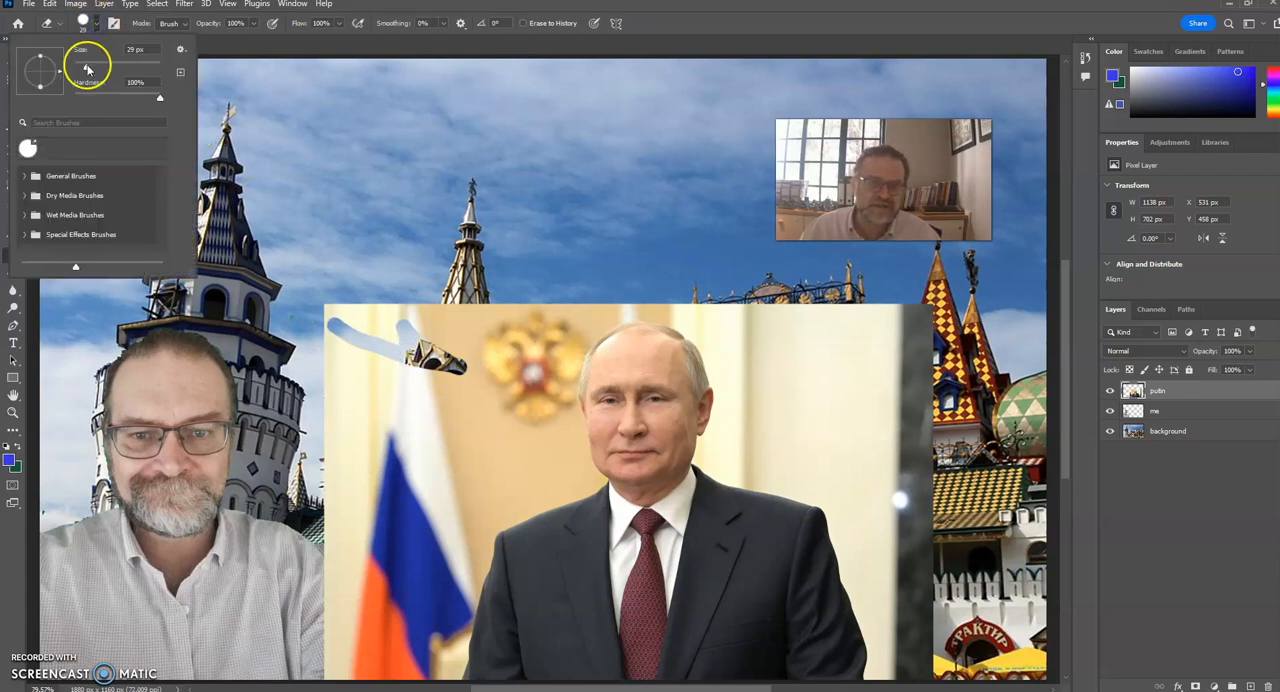
left_click_drag(107, 69, 109, 69)
mouse_move(341, 310)
left_mouse_down()
mouse_move(523, 306)
mouse_move(508, 400)
mouse_move(430, 572)
mouse_move(415, 662)
mouse_move(376, 670)
mouse_move(318, 550)
mouse_move(306, 346)
mouse_move(453, 333)
left_mouse_up()
Delete three rectangular marquee areas of the Putin photo's backdrop, beside his head, above his ear and beyond his shoulder.
left_click(13, 80)
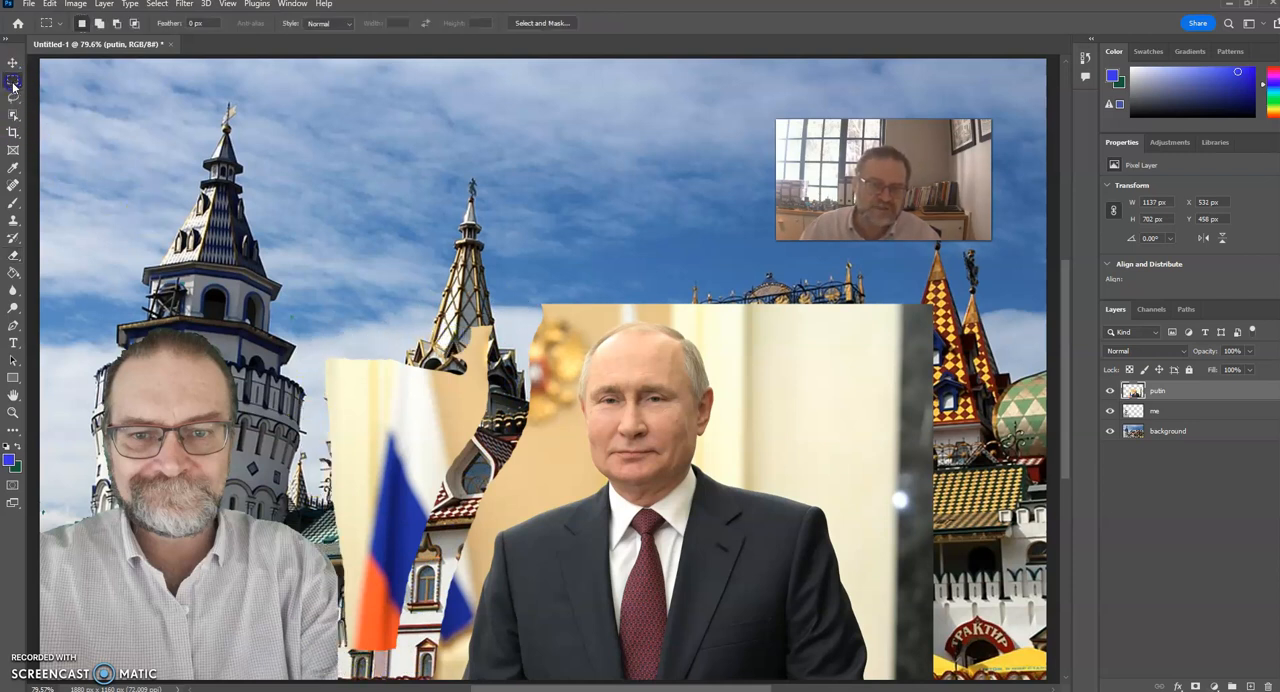
right_click(15, 83)
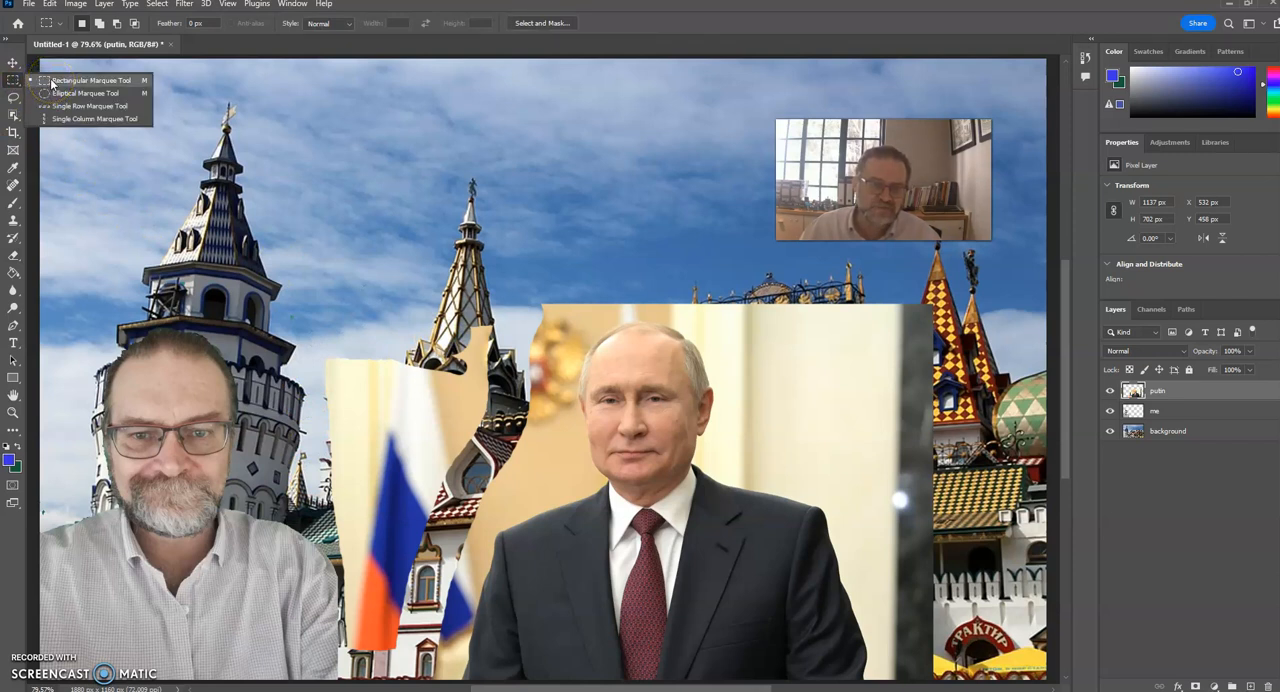
left_click(51, 83)
left_click_drag(746, 305, 948, 484)
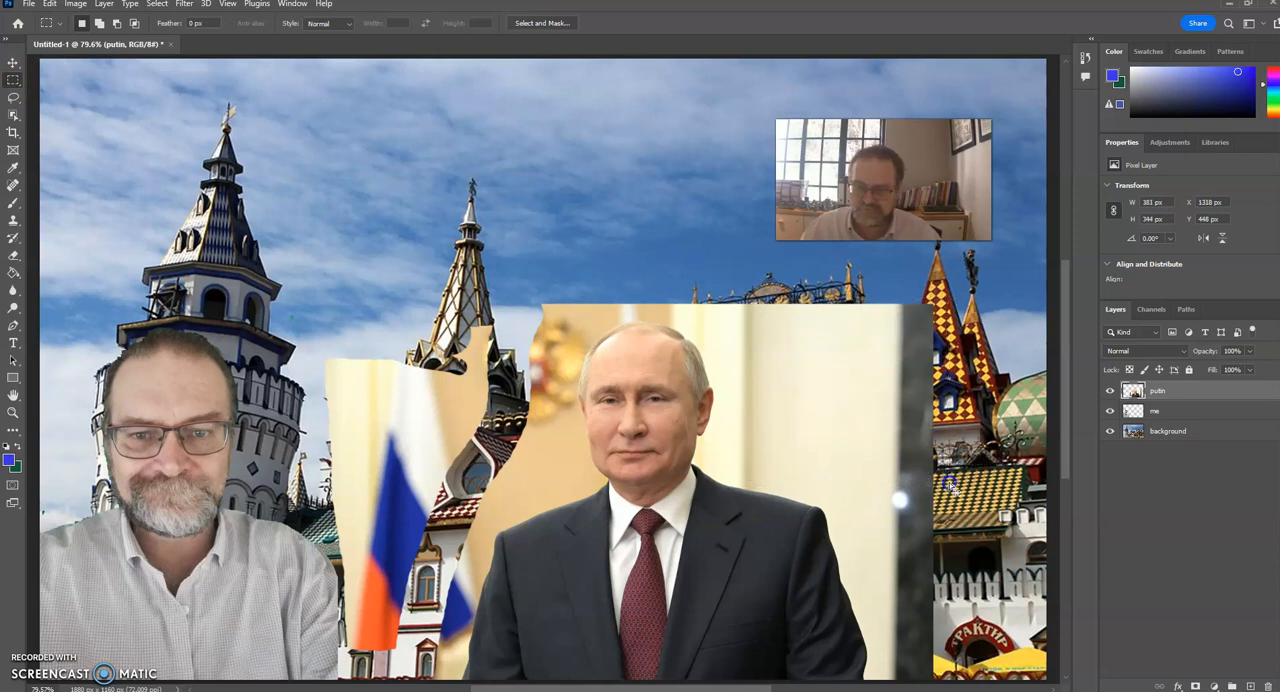
key("Delete")
left_click_drag(694, 298, 758, 341)
key("Delete")
left_click_drag(864, 484, 942, 561)
key("Delete")
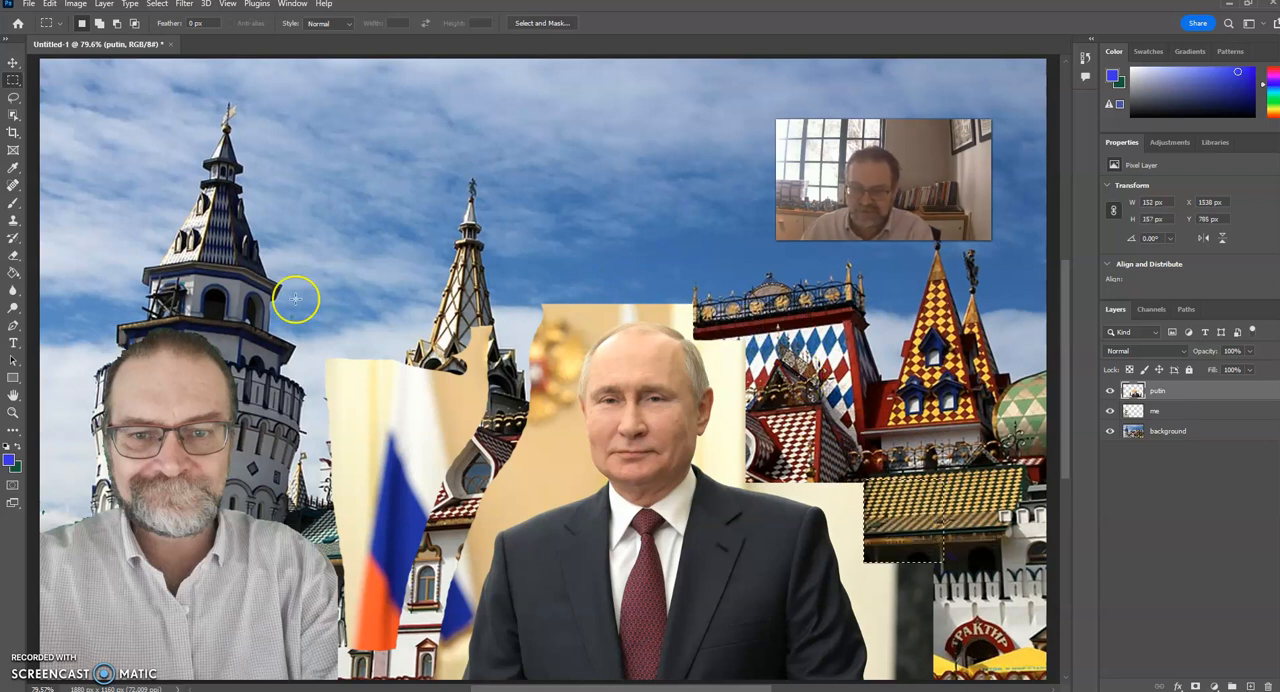
Switch to the Magic Eraser and try to remove the beige backdrop between the emblem and Putin's face.
left_click_drag(13, 255, 40, 256)
left_click(40, 256)
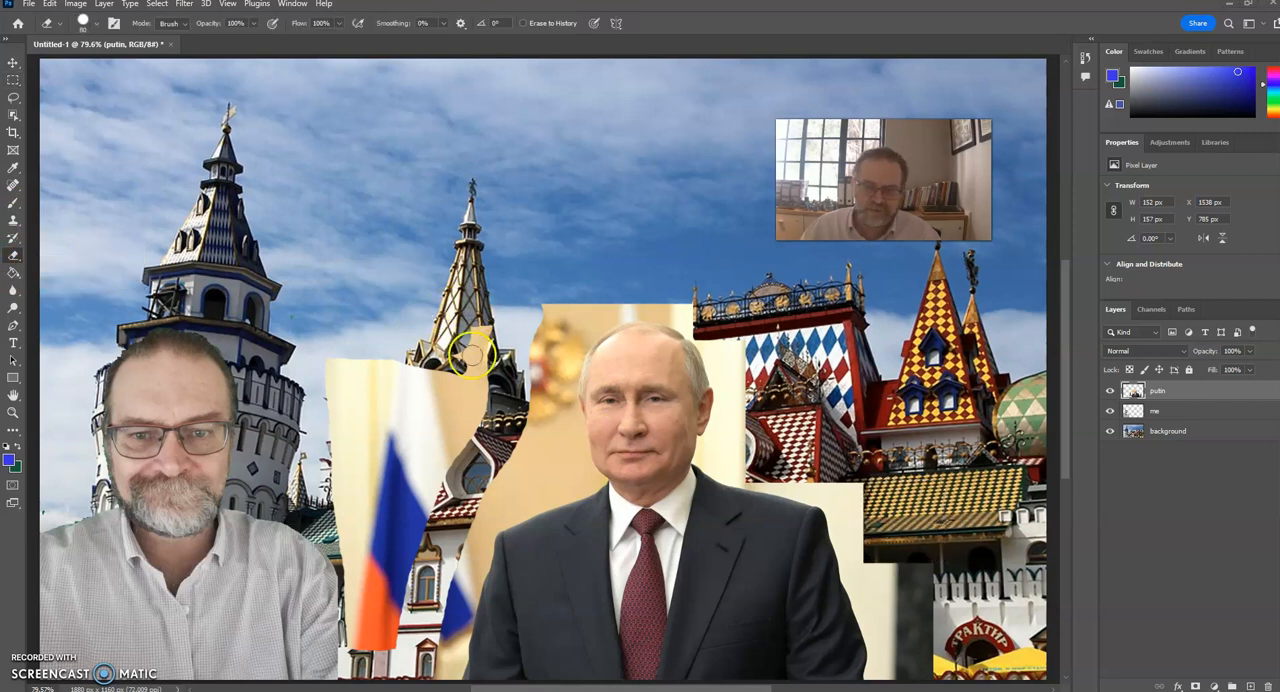
left_click_drag(13, 256, 38, 270)
left_click(40, 279)
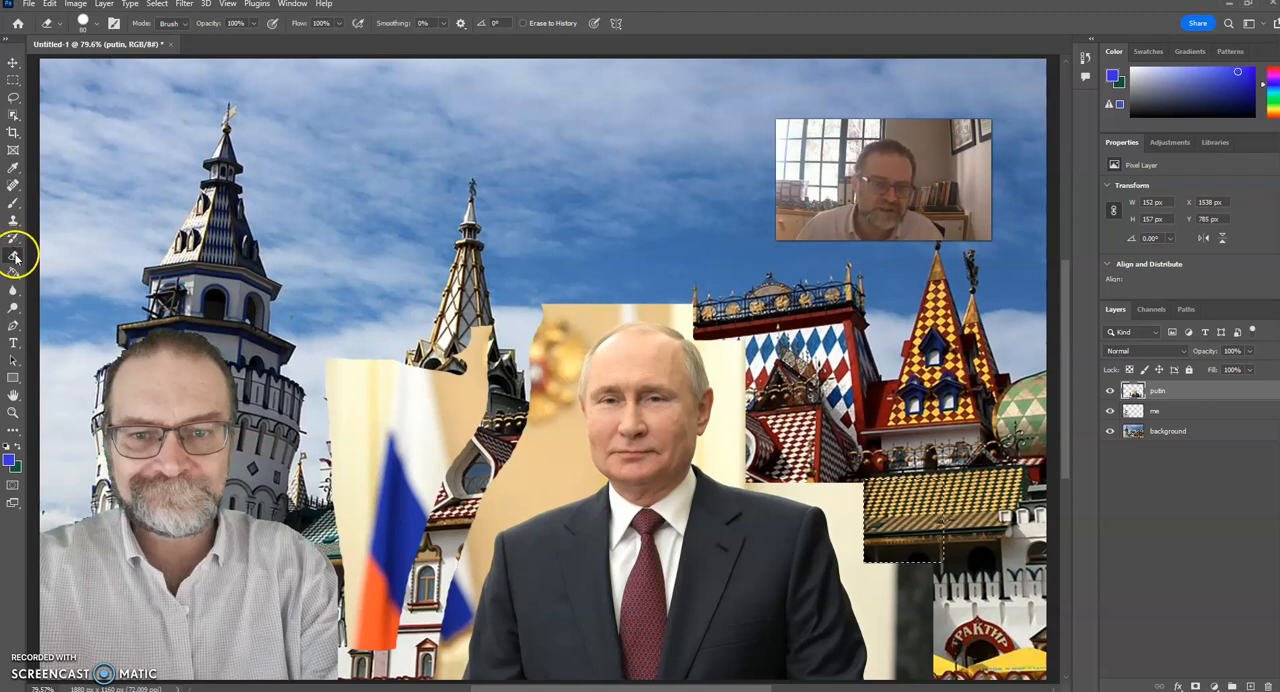
left_click(15, 258)
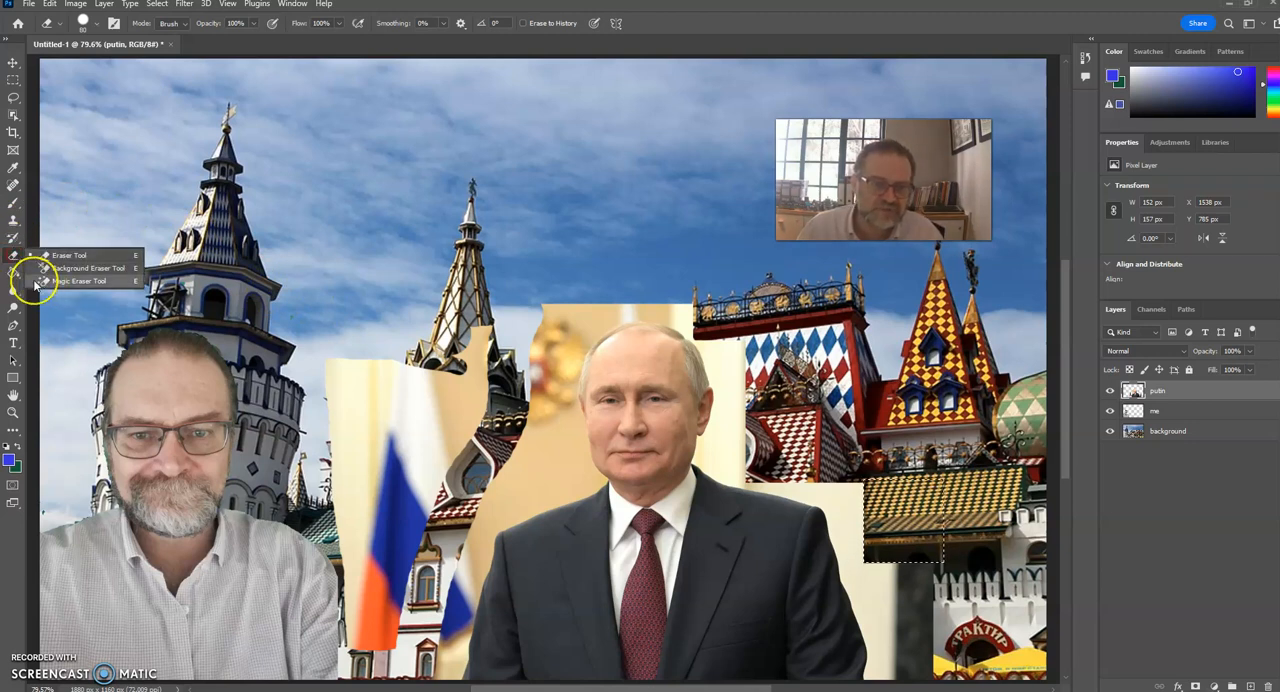
left_click(70, 281)
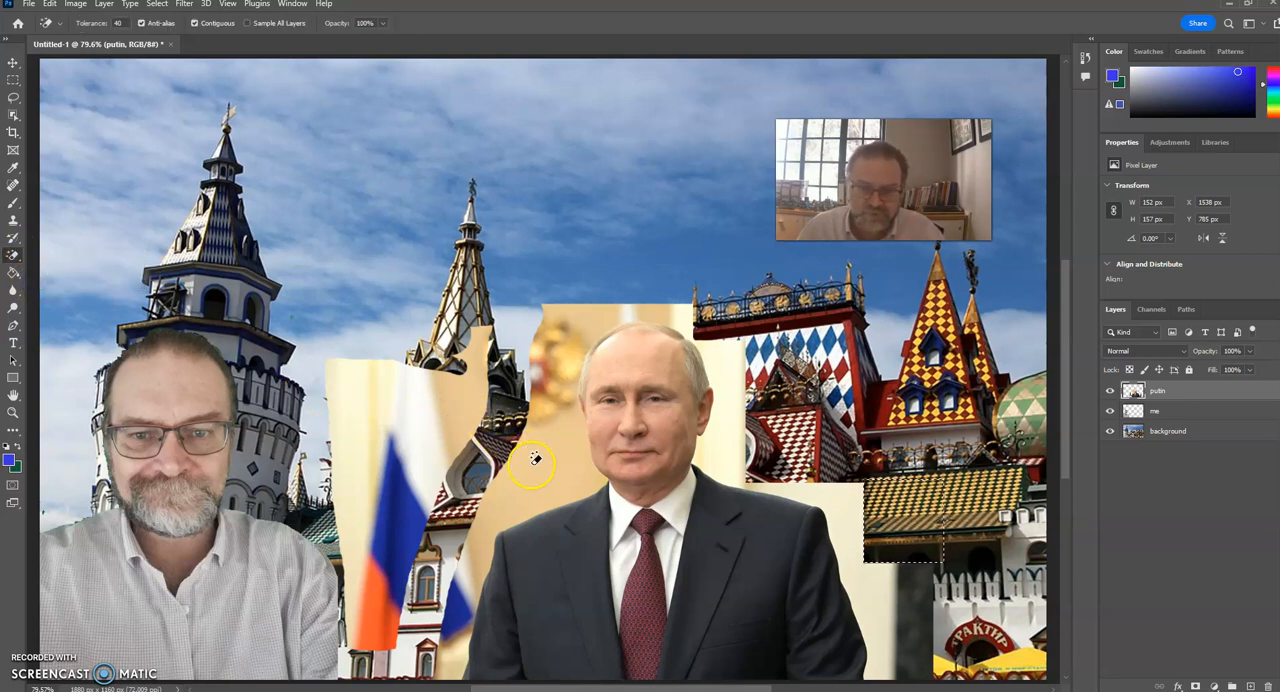
left_click(547, 414)
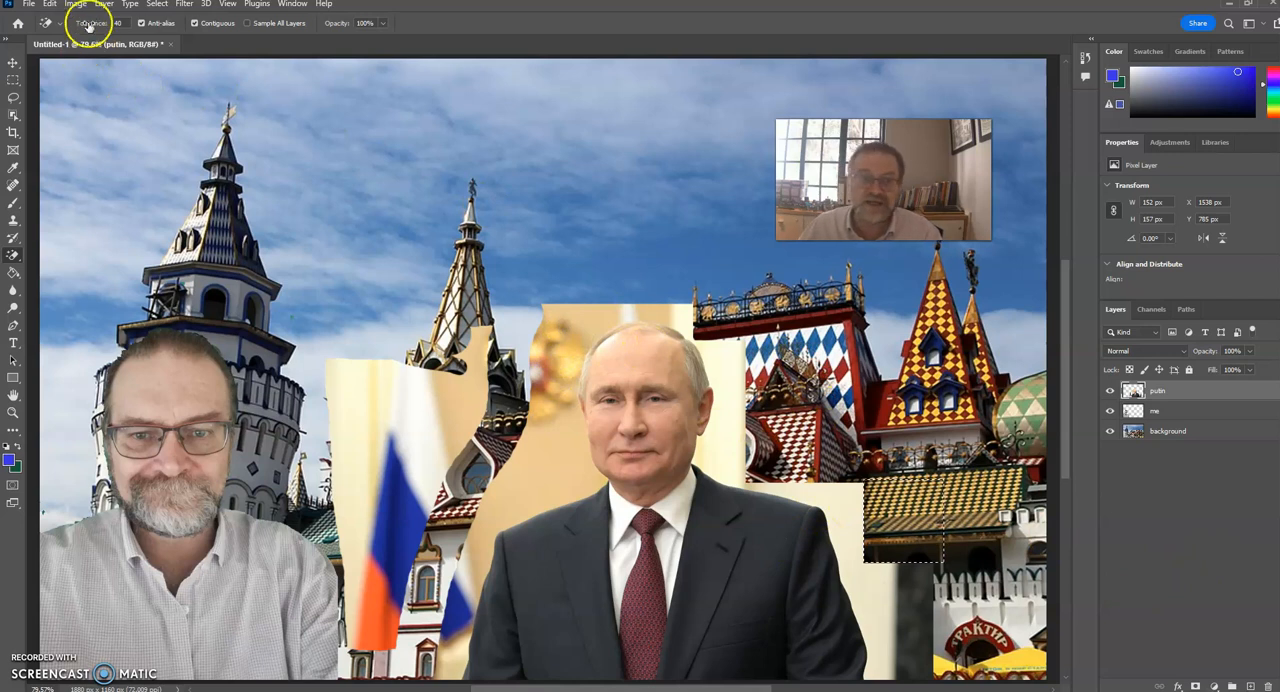
Clear the selection and remove the pale backdrop beside Putin's shoulder with the Magic Eraser, undoing the erasure made above his head.
left_click(157, 4)
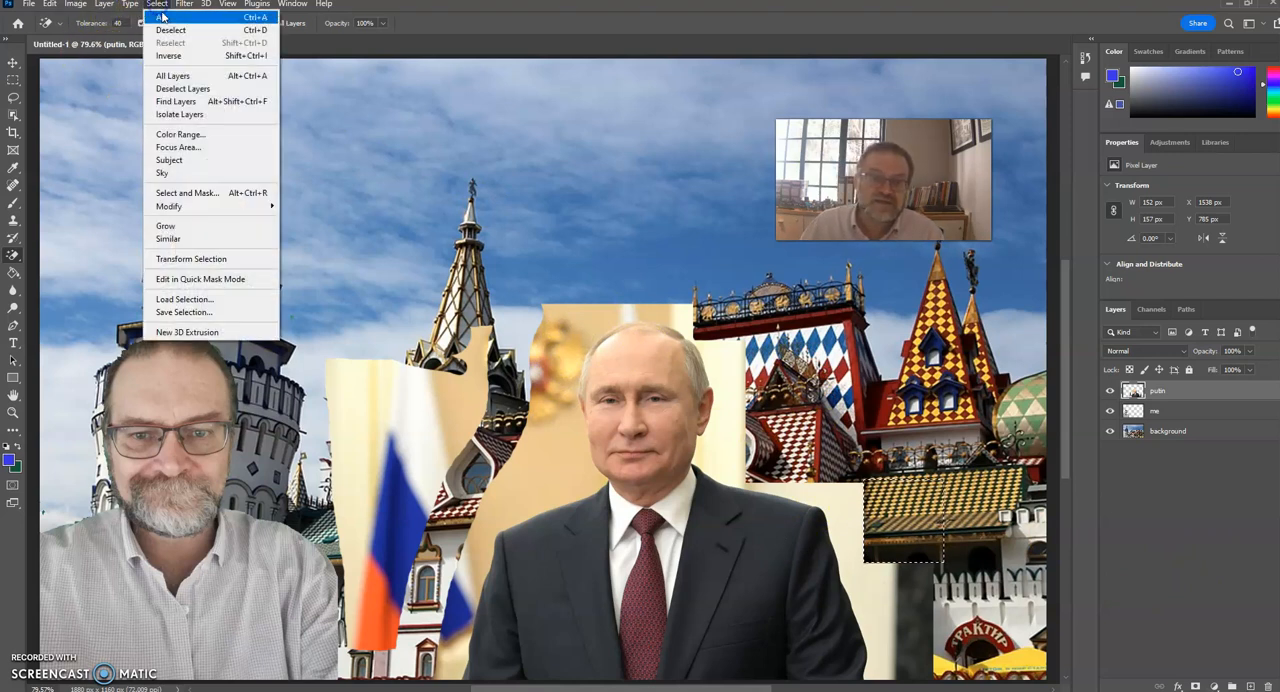
left_click(170, 30)
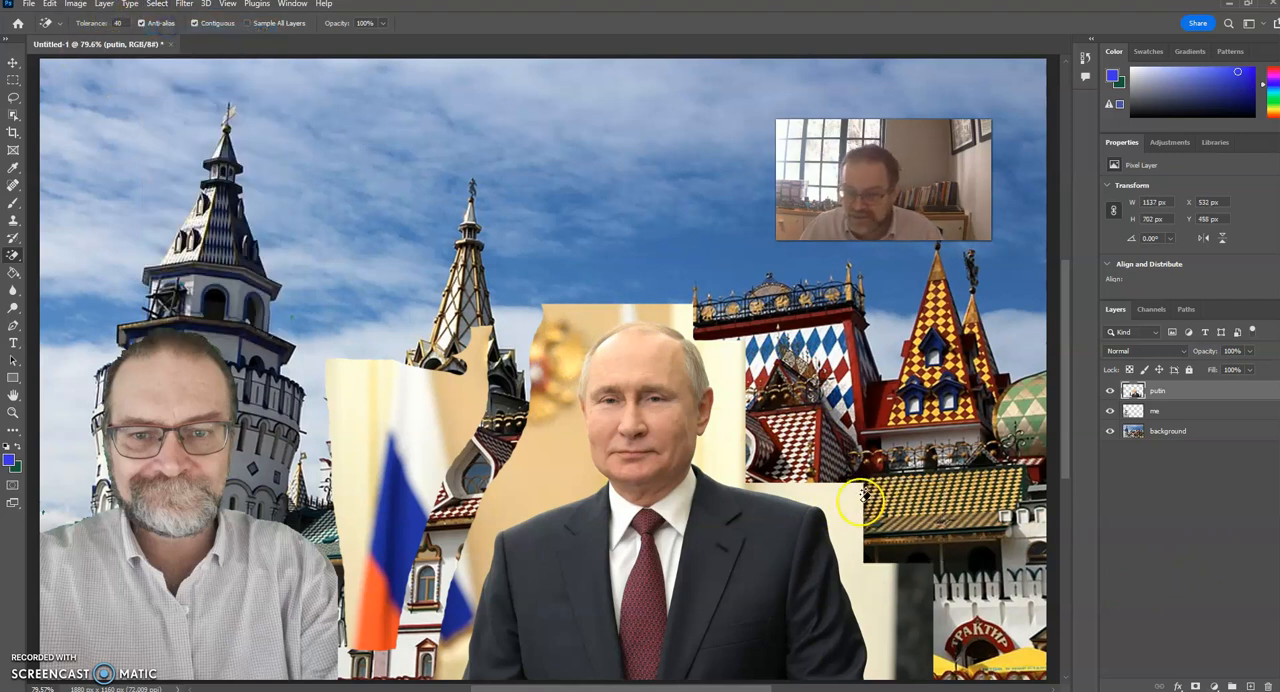
left_click(843, 494)
left_click(661, 305)
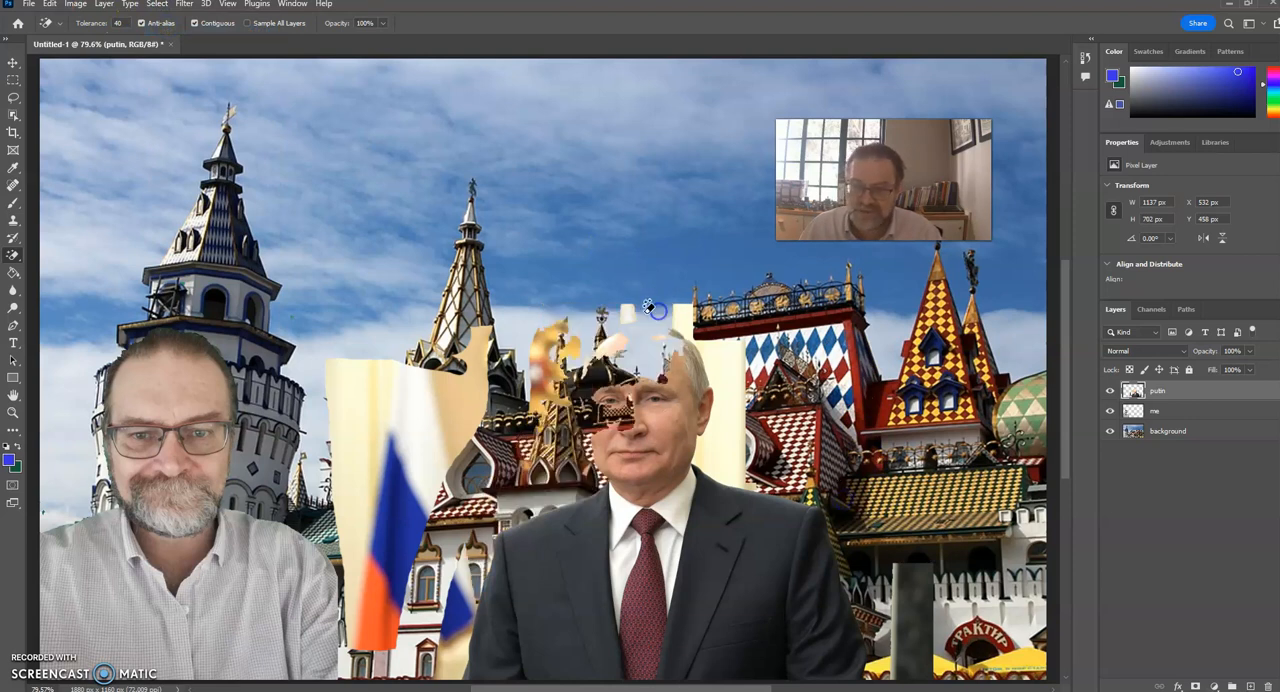
key("ctrl+z")
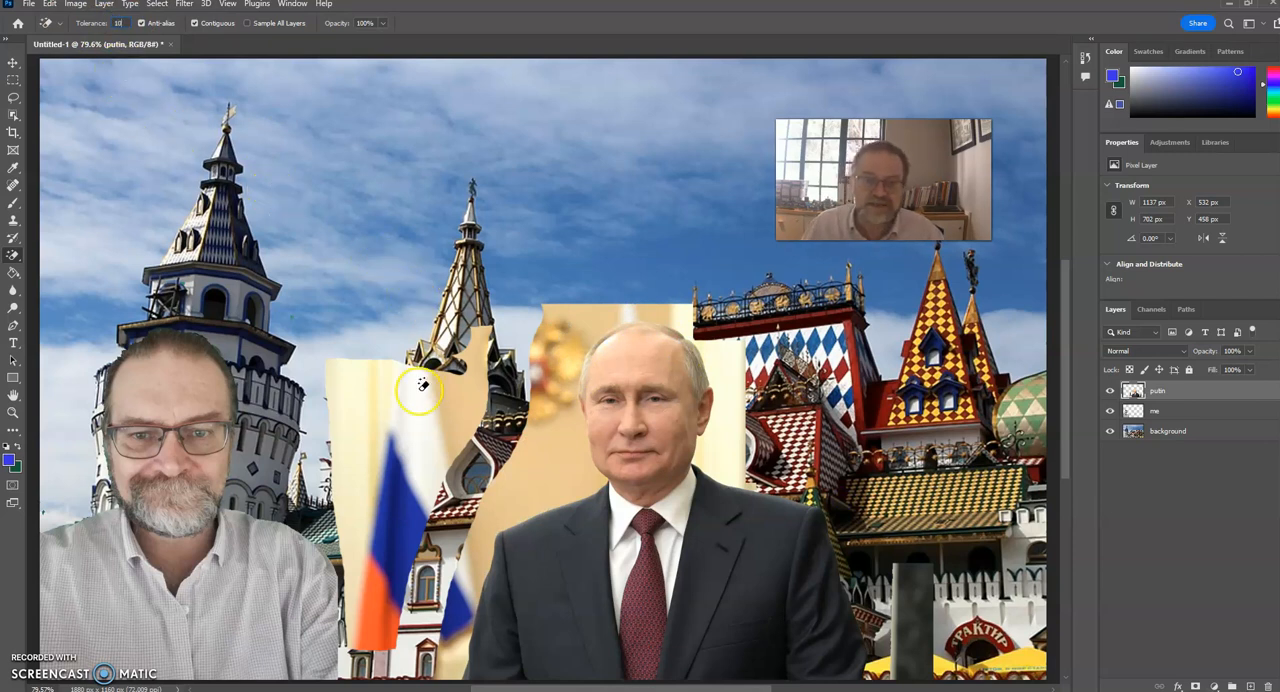
Set the Magic Eraser tolerance to 10 and remove the backdrop patches around the flag, the emblem and Putin's head.
left_click(418, 413)
left_click(469, 397)
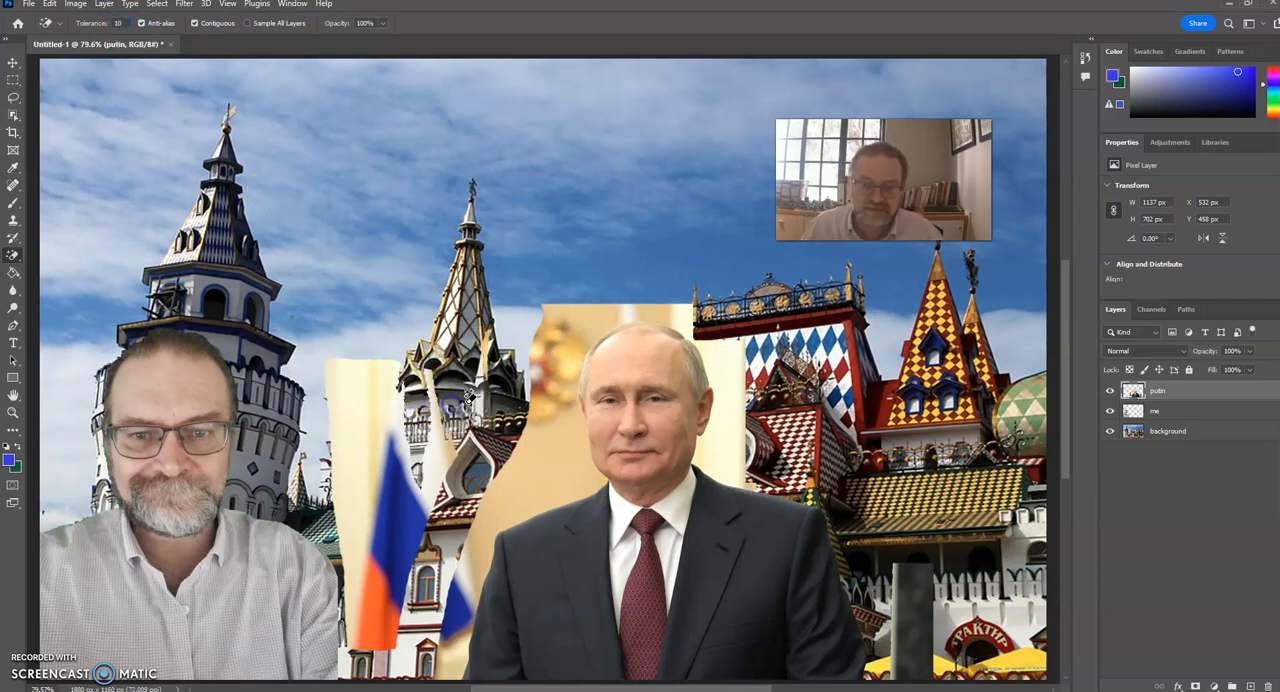
left_click(356, 408)
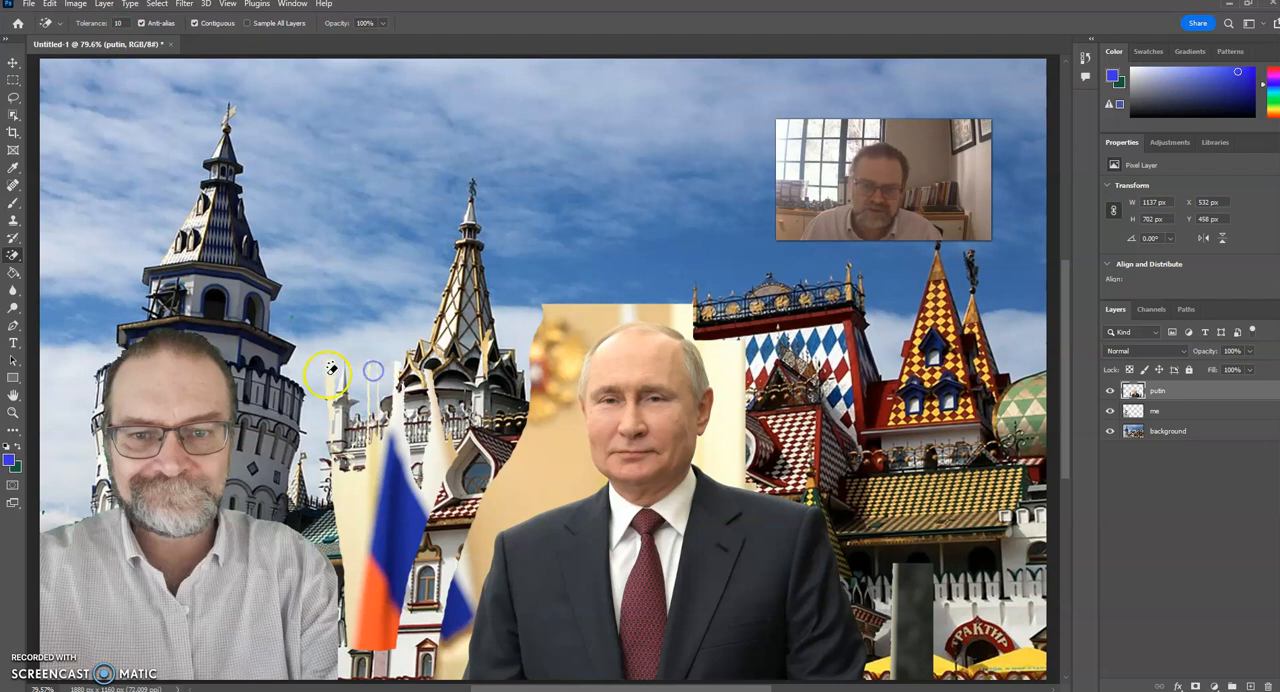
left_click(566, 310)
left_click(558, 352)
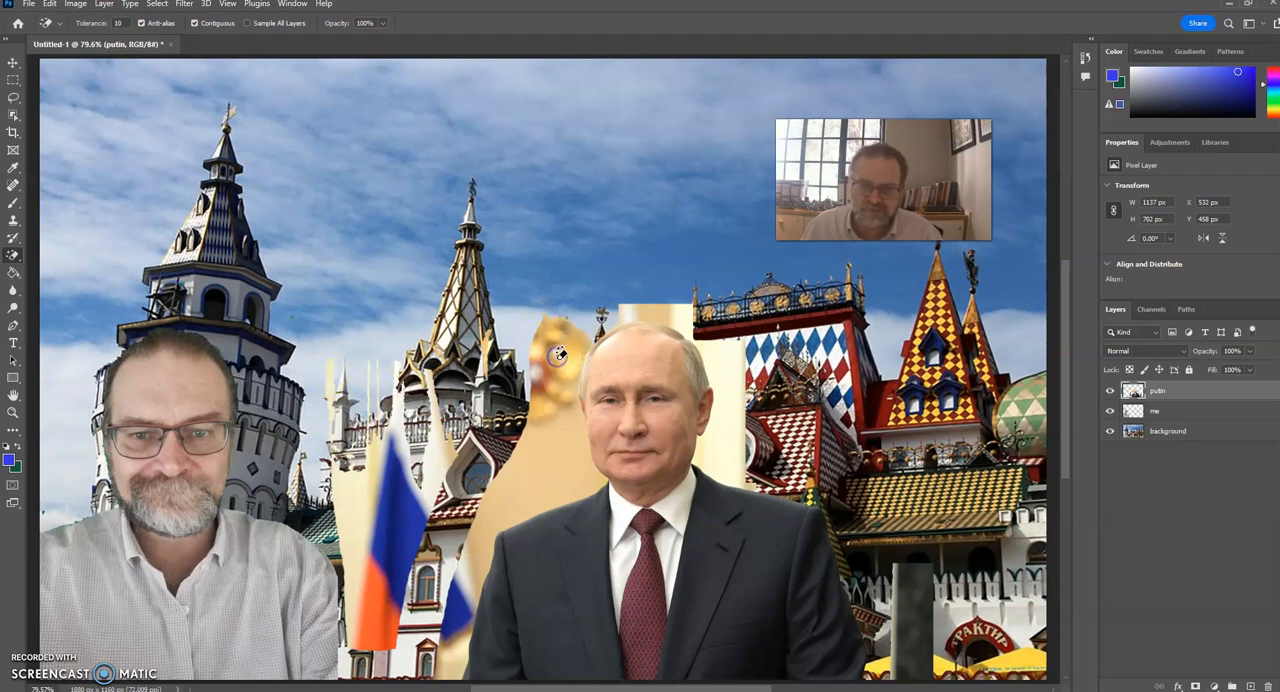
left_click(552, 425)
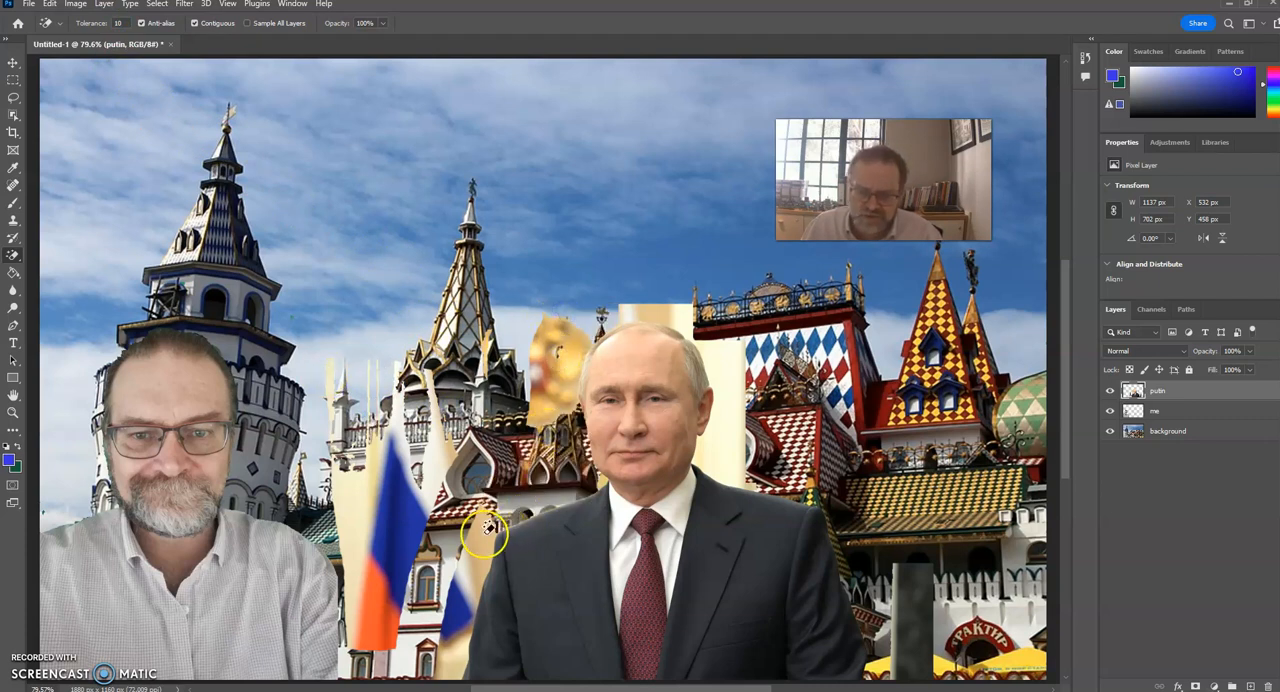
left_click(469, 575)
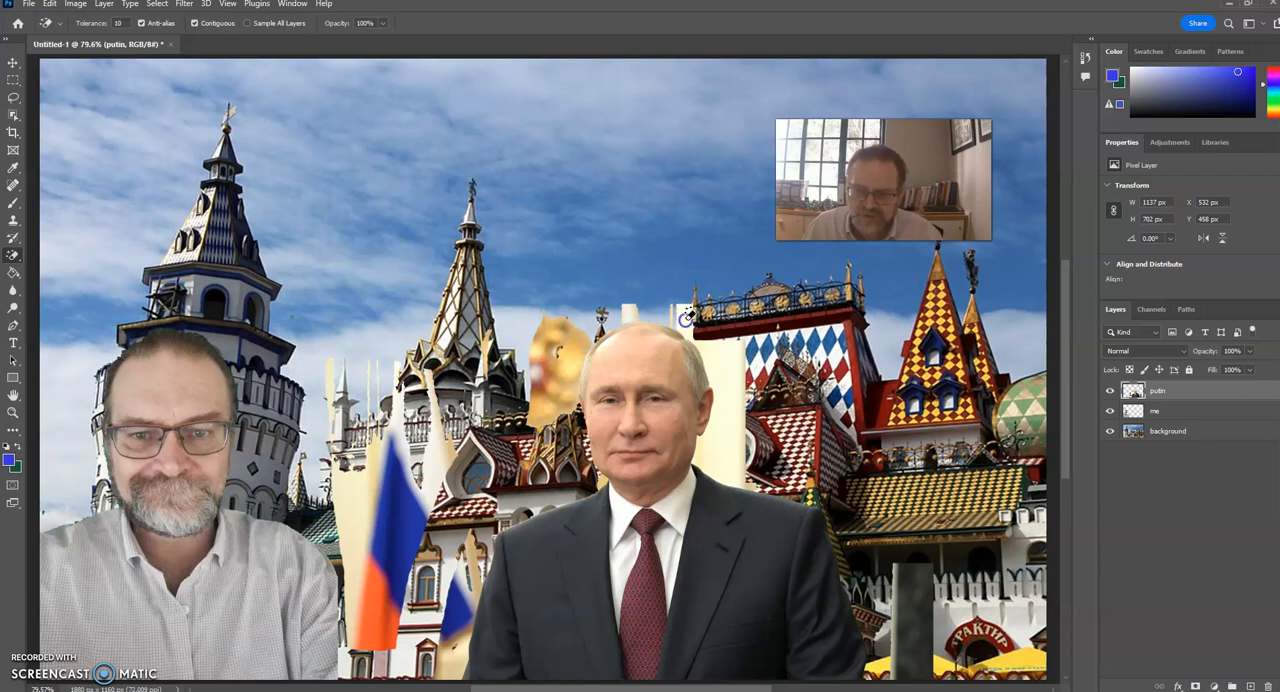
left_click(708, 340)
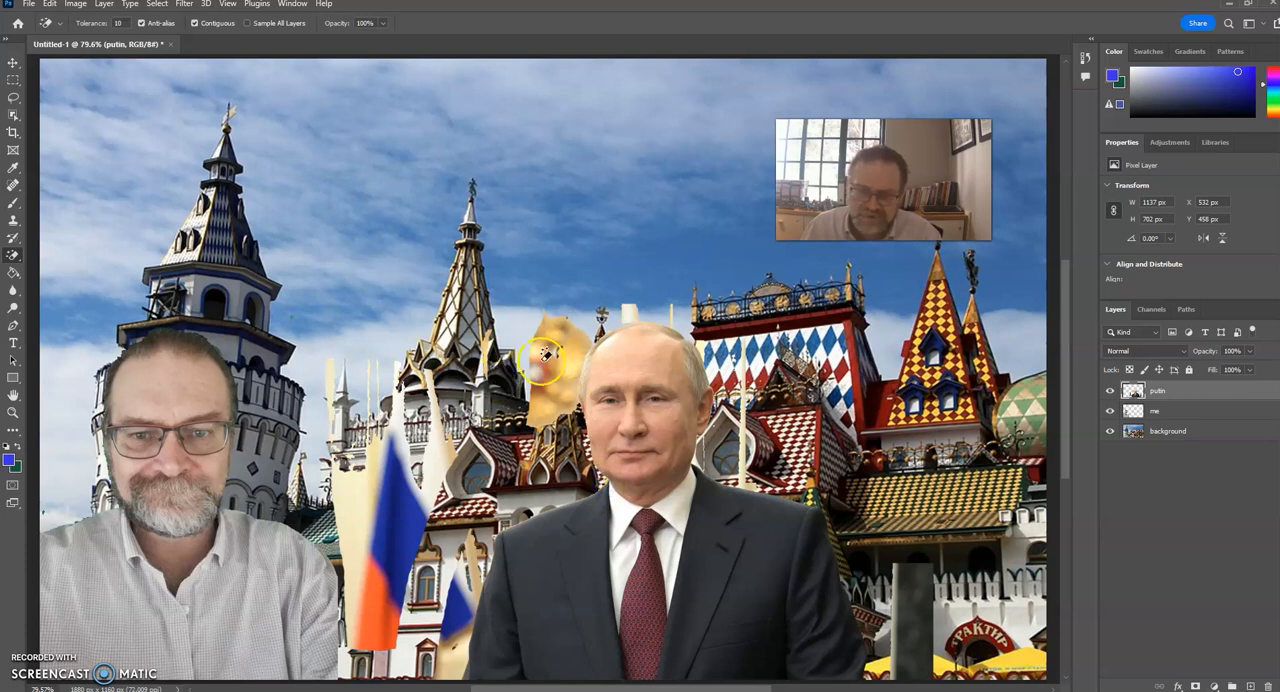
Erase the Russian flag and the backdrop remnants around it with the regular Eraser.
left_click(13, 254)
left_click(69, 255)
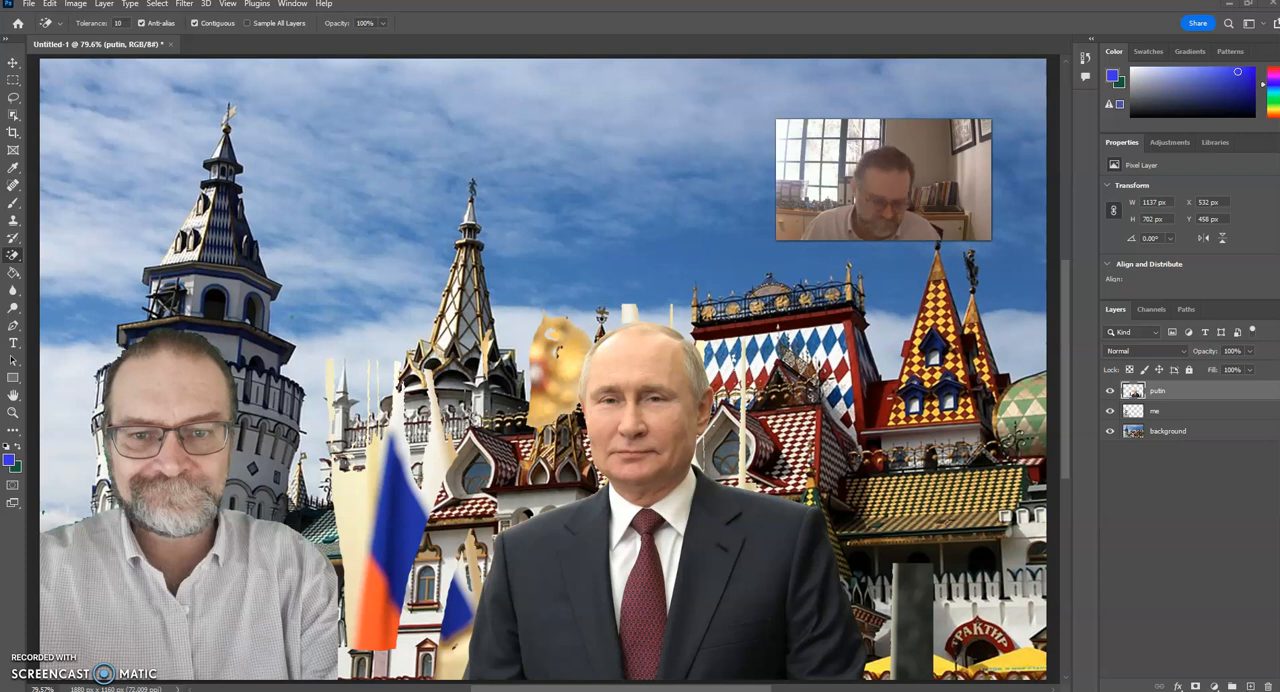
right_click(16, 256)
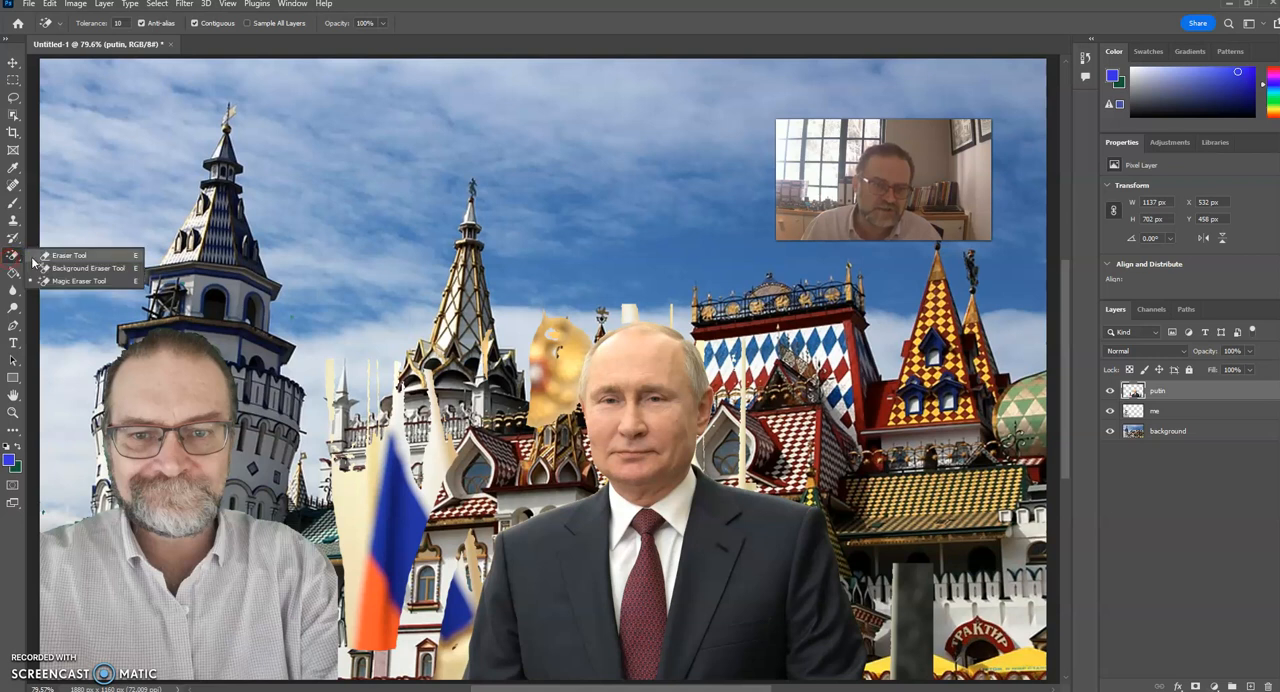
left_click(40, 256)
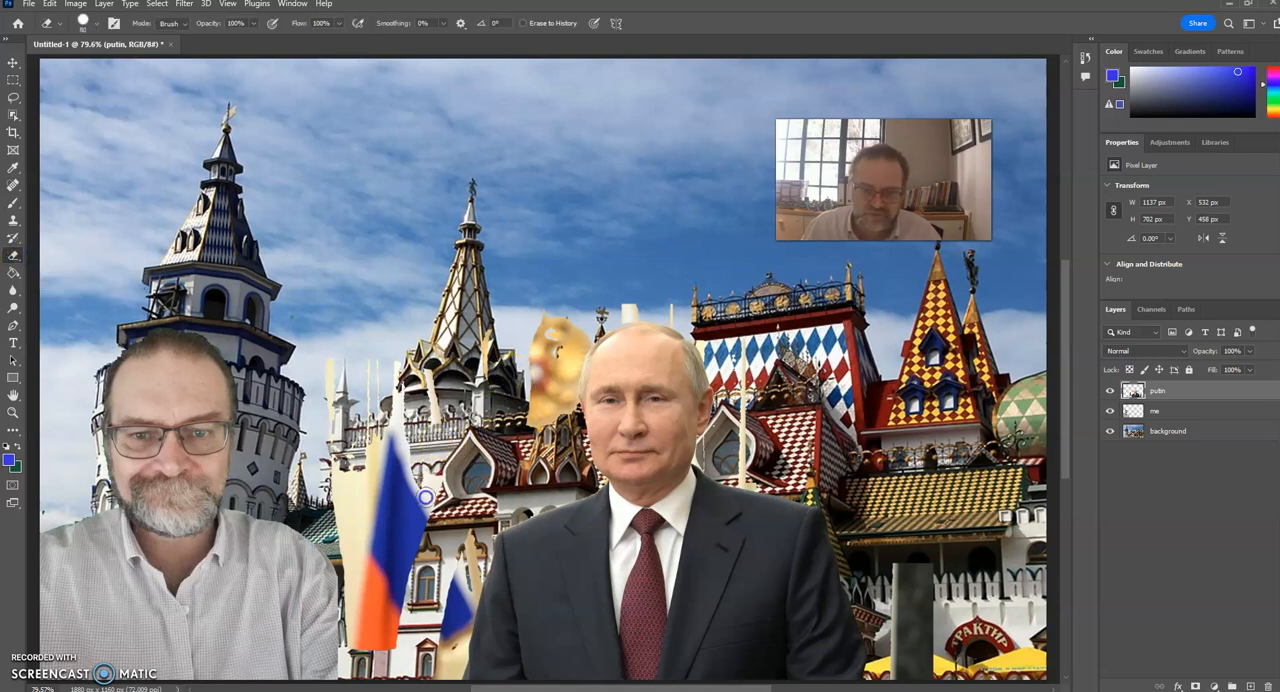
mouse_move(385, 452)
left_mouse_down()
mouse_move(363, 481)
mouse_move(337, 403)
mouse_move(358, 360)
left_mouse_up()
mouse_move(349, 456)
left_mouse_down()
mouse_move(374, 646)
mouse_move(364, 676)
mouse_move(372, 616)
mouse_move(455, 542)
mouse_move(467, 559)
mouse_move(443, 671)
left_mouse_up()
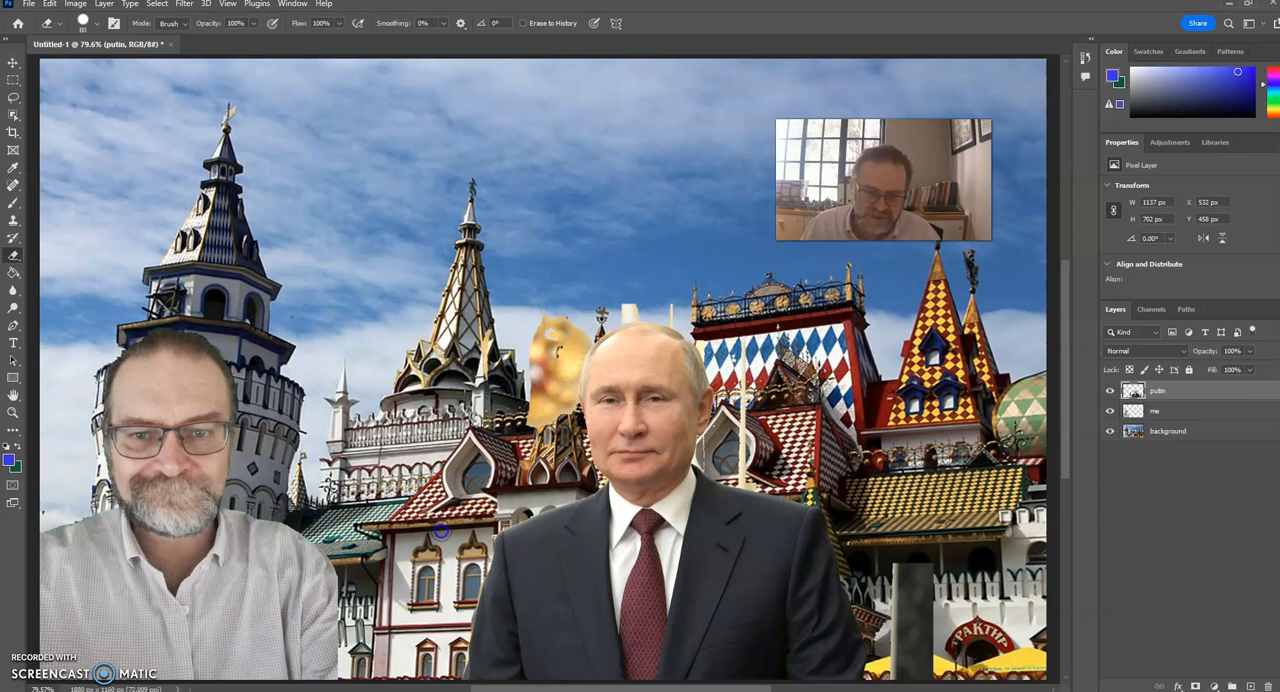
Erase the golden emblem and the thin backdrop strips around Putin's head.
mouse_move(535, 325)
left_mouse_down()
mouse_move(579, 305)
mouse_move(556, 402)
left_mouse_up()
left_click_drag(554, 325, 529, 424)
left_click(519, 315)
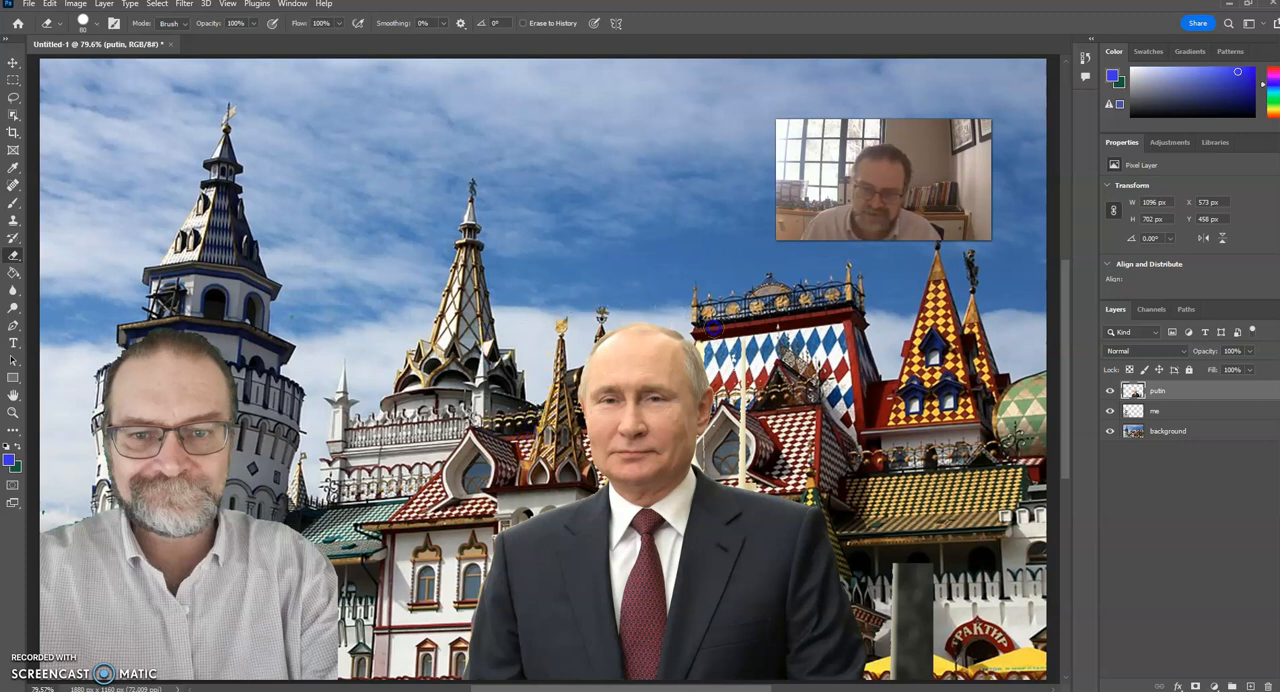
left_click_drag(745, 410, 745, 460)
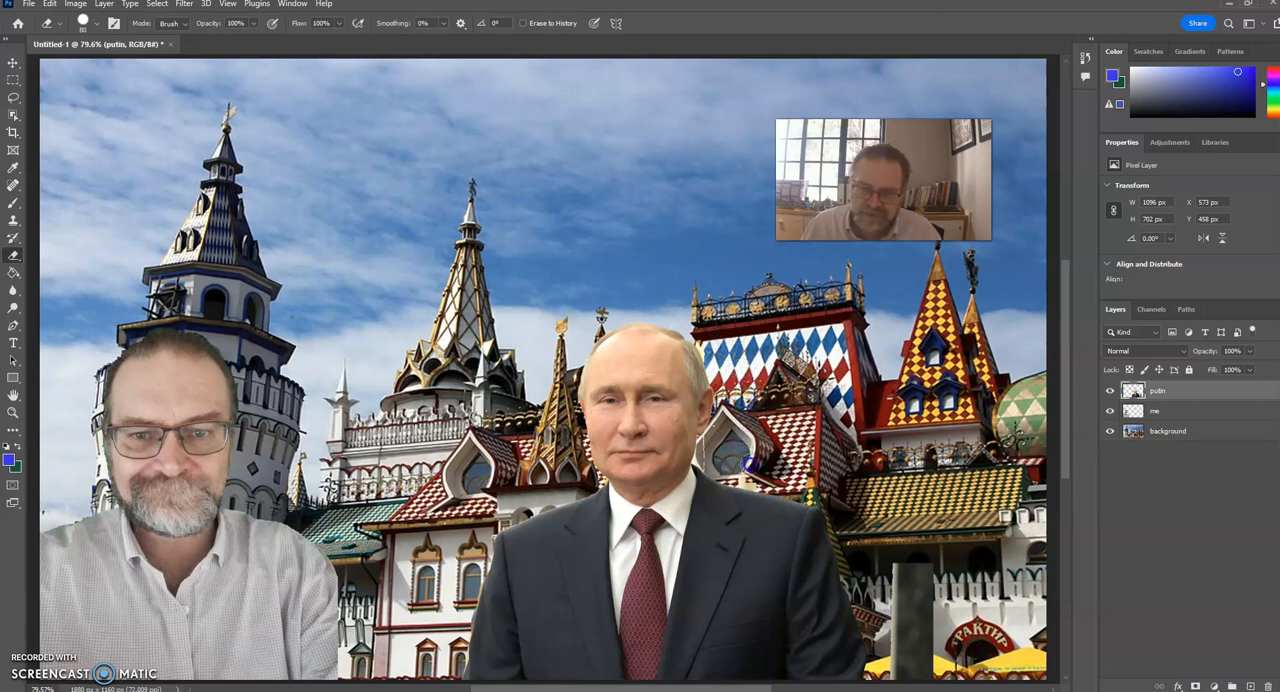
Erase the backdrop remnants beside Putin's neck and ear, reducing the Eraser size to 18 px for the fine parts.
mouse_move(751, 467)
left_mouse_down()
mouse_move(903, 486)
mouse_move(901, 534)
mouse_move(818, 480)
mouse_move(734, 460)
left_mouse_up()
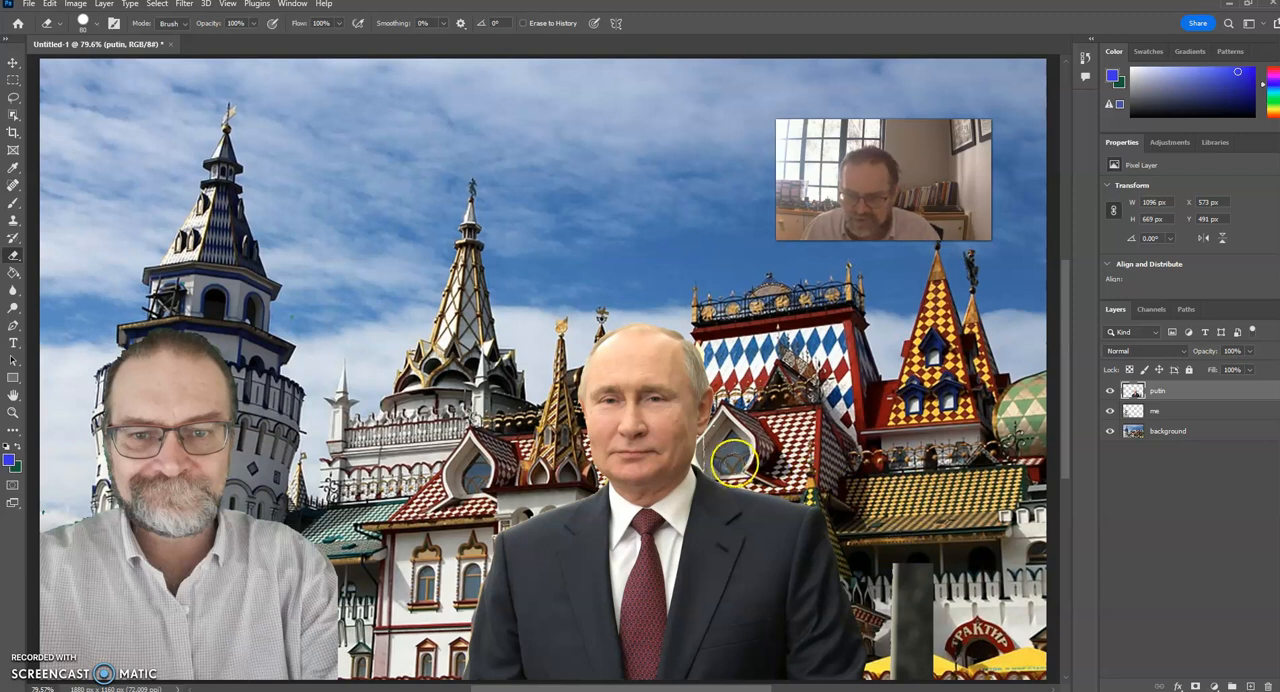
left_click(96, 26)
left_click_drag(108, 67, 83, 68)
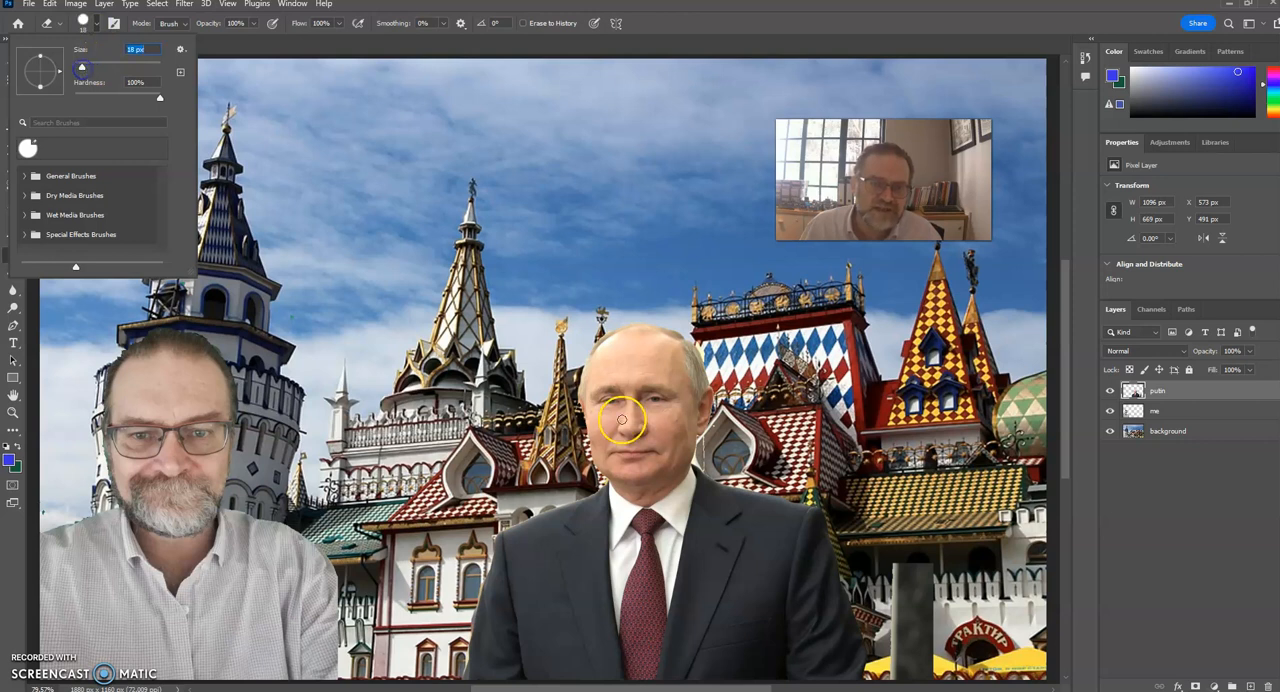
left_click(700, 462)
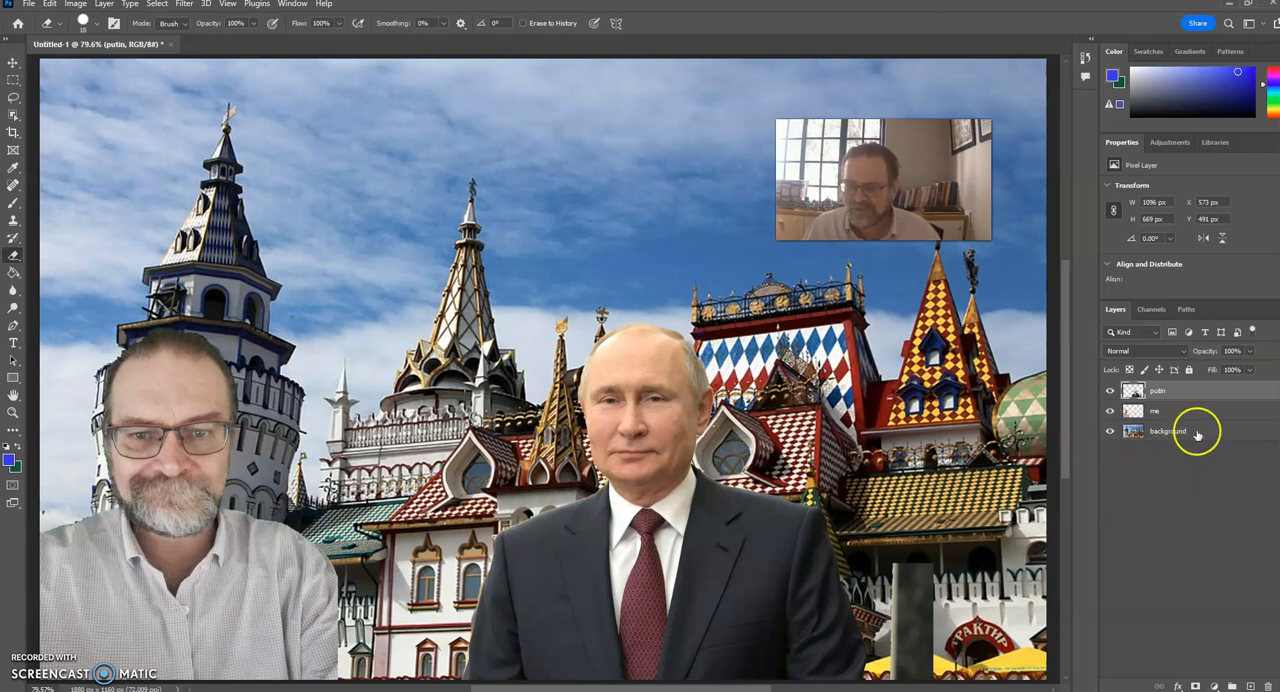
Hide the background layer, erase the dark vertical strip beside Putin's arm, and show the background layer again.
left_click(1109, 432)
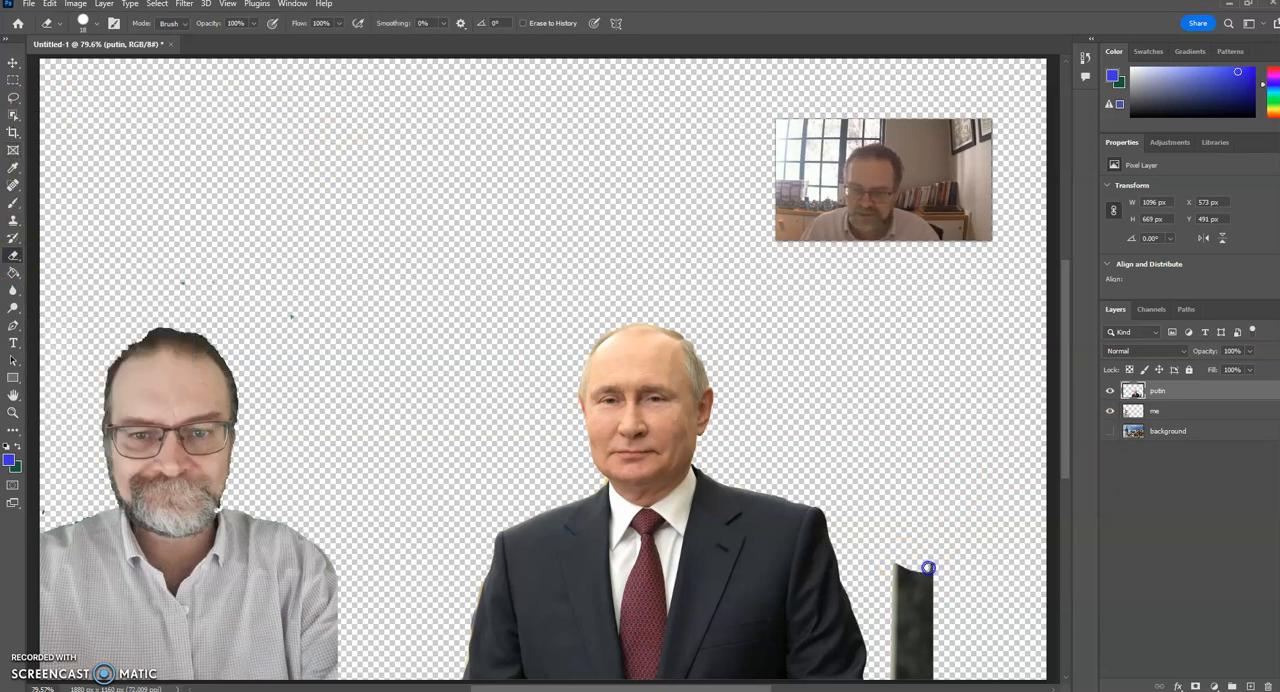
mouse_move(896, 571)
left_mouse_down()
mouse_move(903, 644)
mouse_move(925, 553)
left_mouse_up()
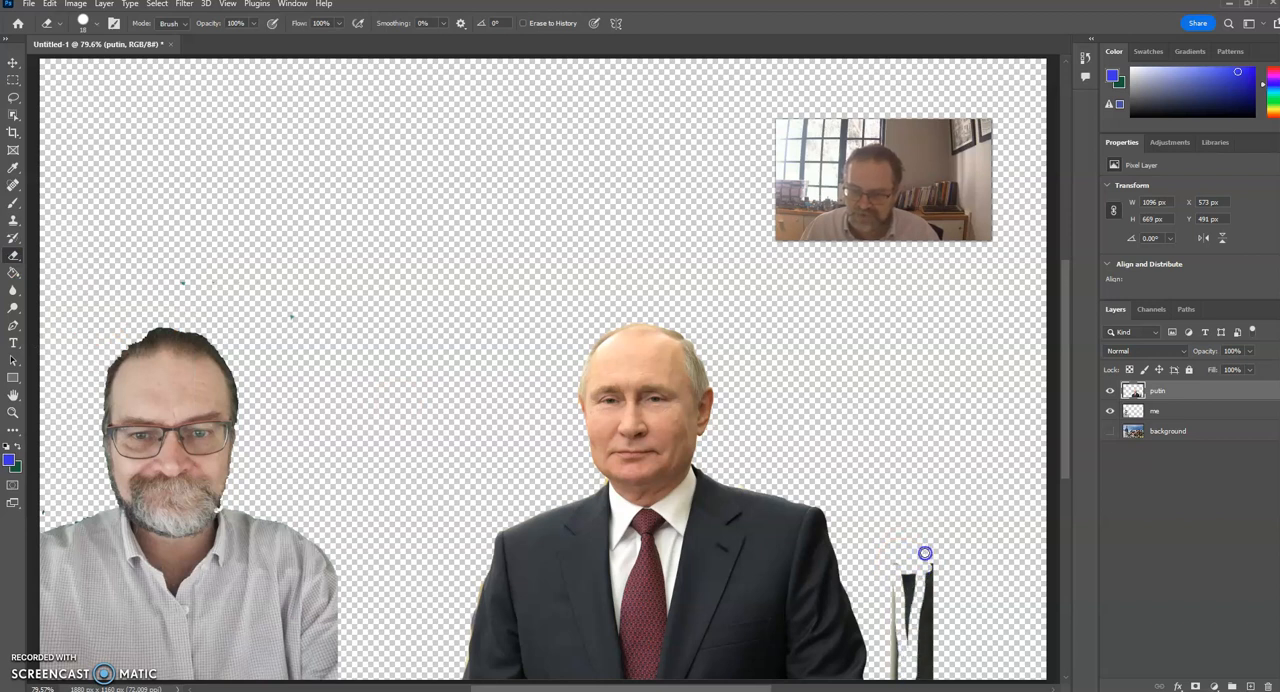
mouse_move(930, 679)
left_mouse_down()
mouse_move(922, 581)
mouse_move(942, 674)
mouse_move(903, 596)
left_mouse_up()
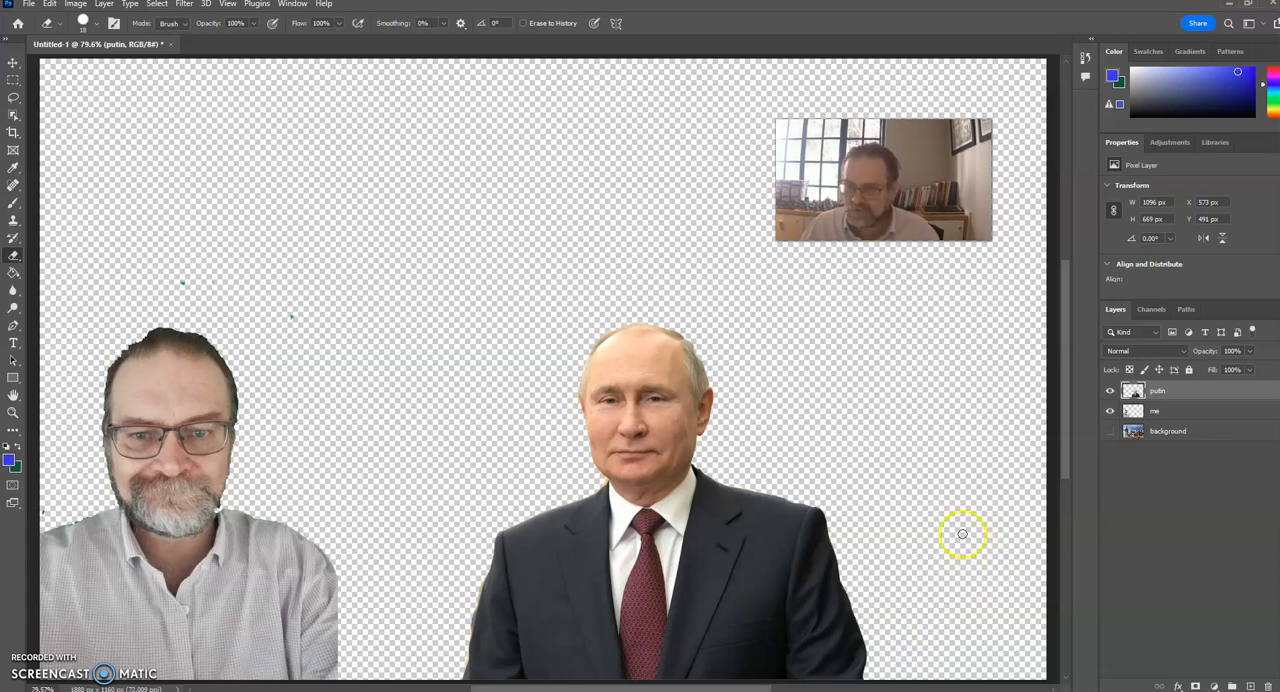
left_click(1110, 430)
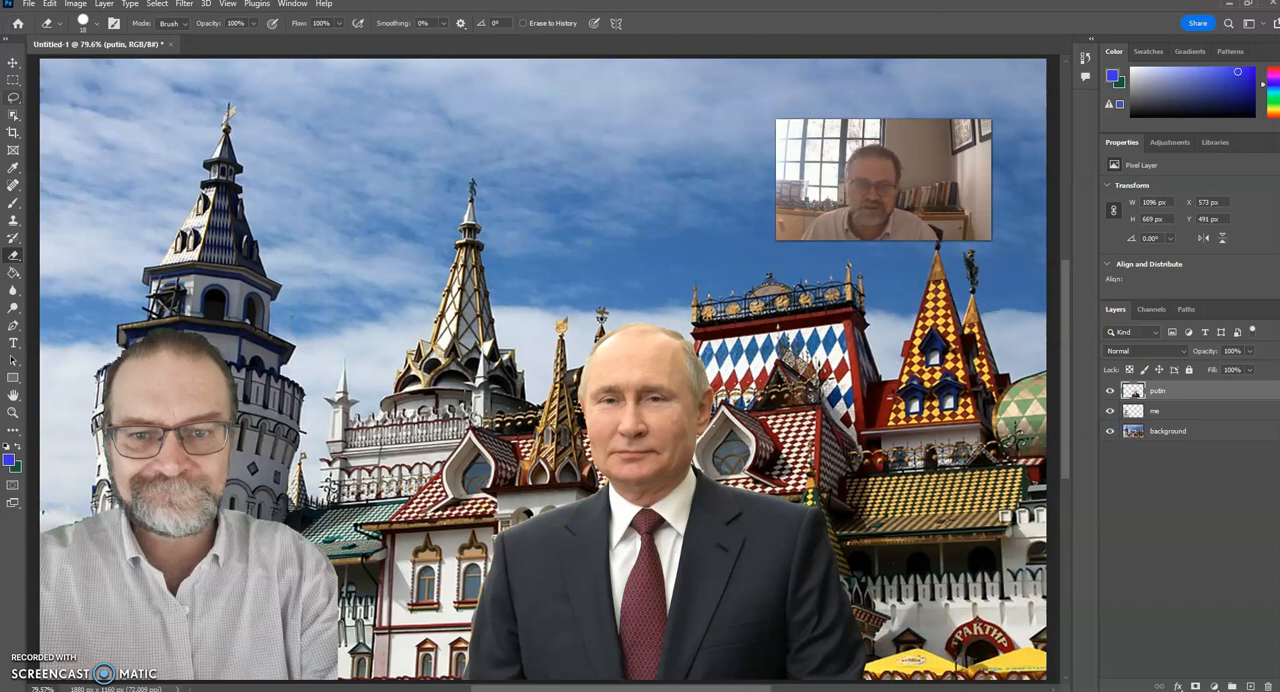
Move Putin horizontally next to the man in the light shirt, to about X 298 px.
left_click(13, 62)
left_click_drag(566, 542, 418, 541)
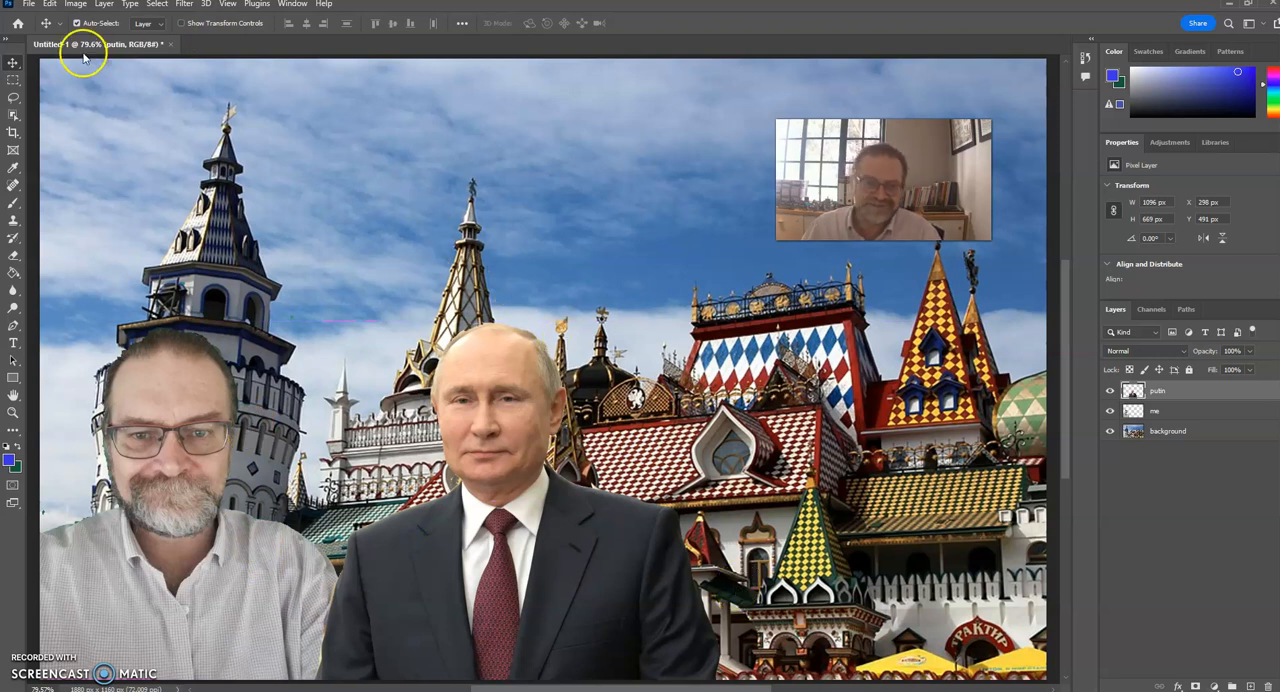
Save the composite to Creative Cloud under the name "photoshop 1".
left_click(29, 4)
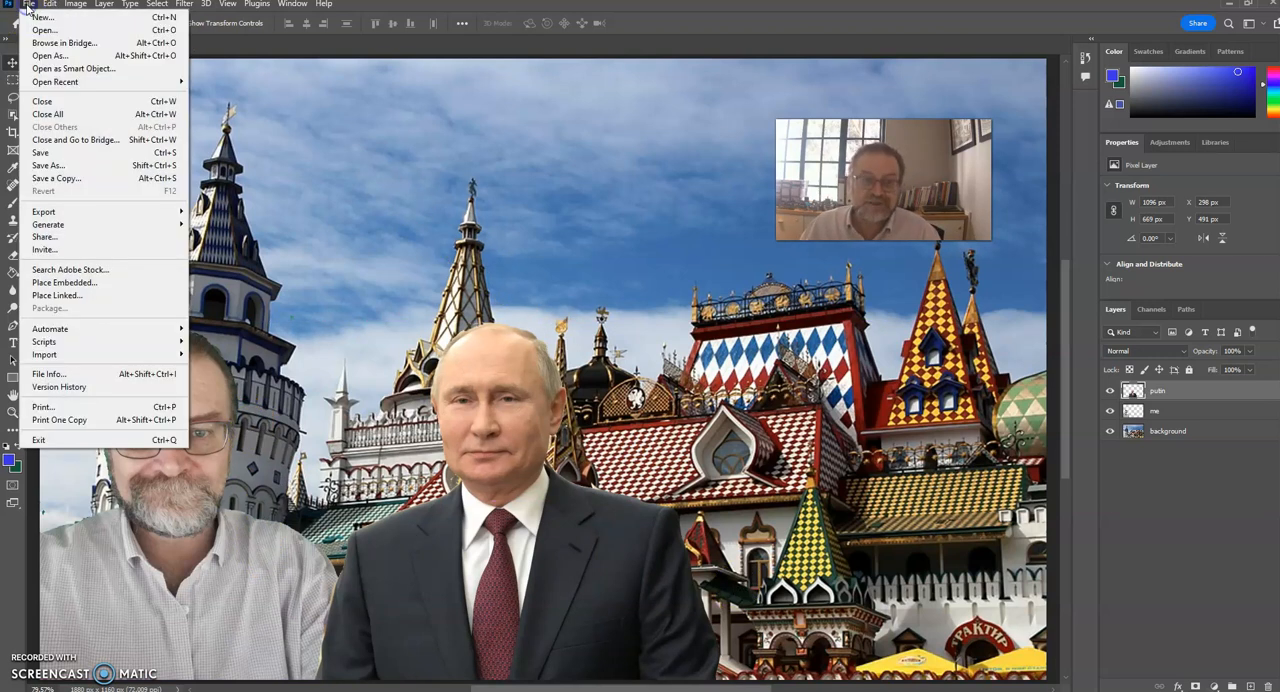
left_click(40, 153)
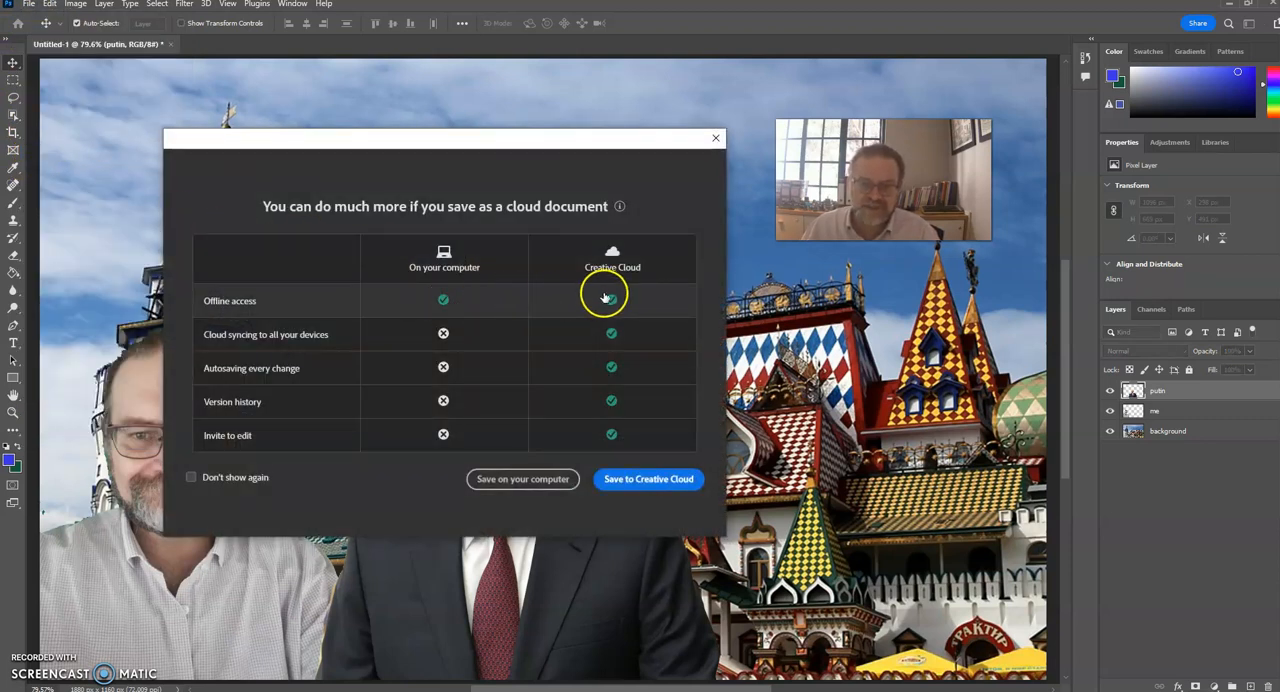
left_click(636, 480)
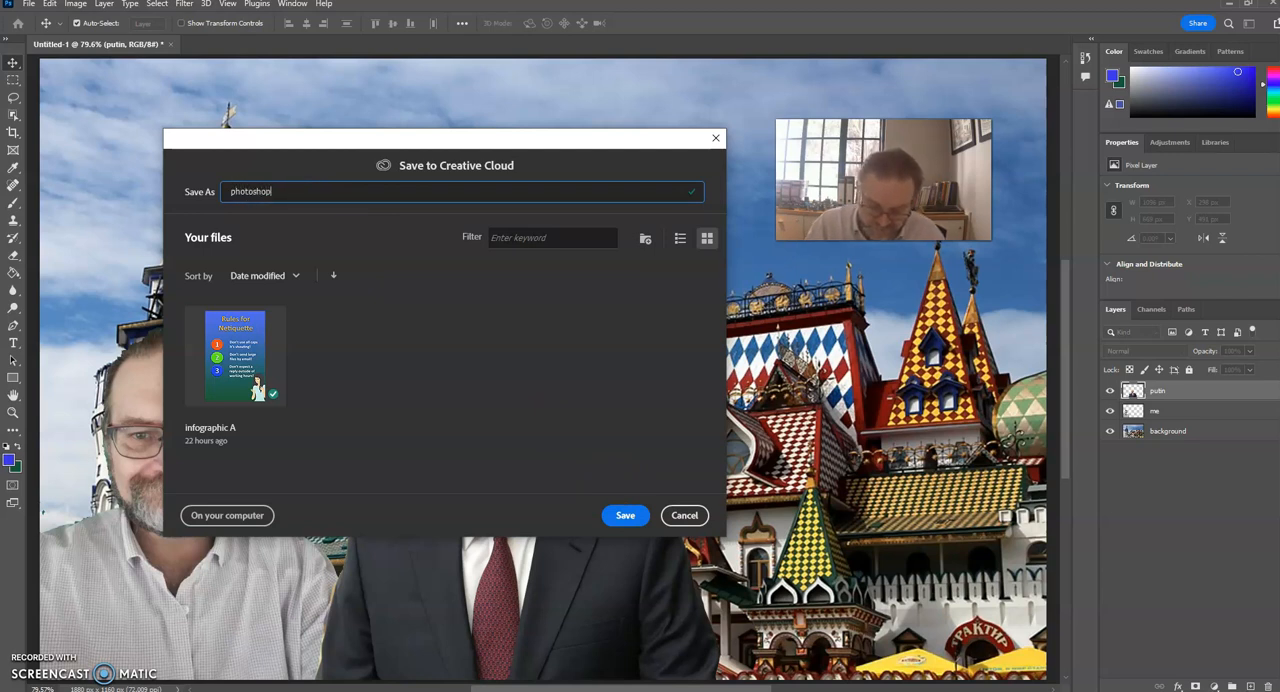
left_click(624, 516)
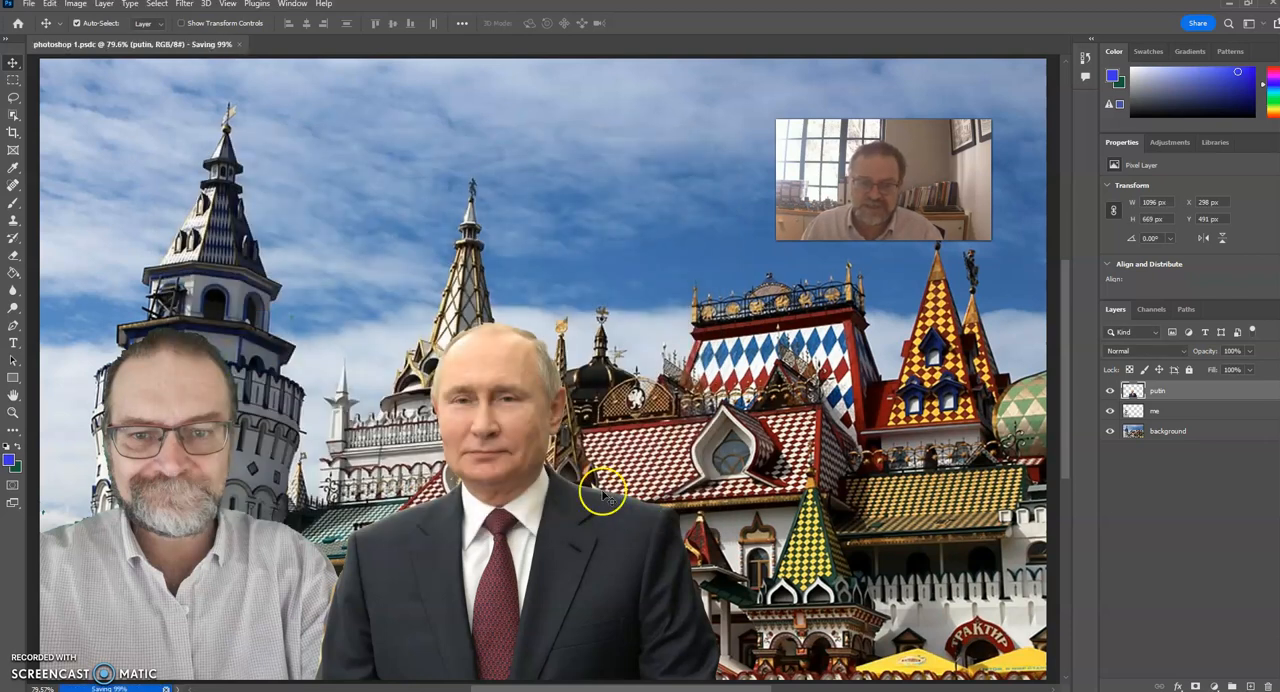